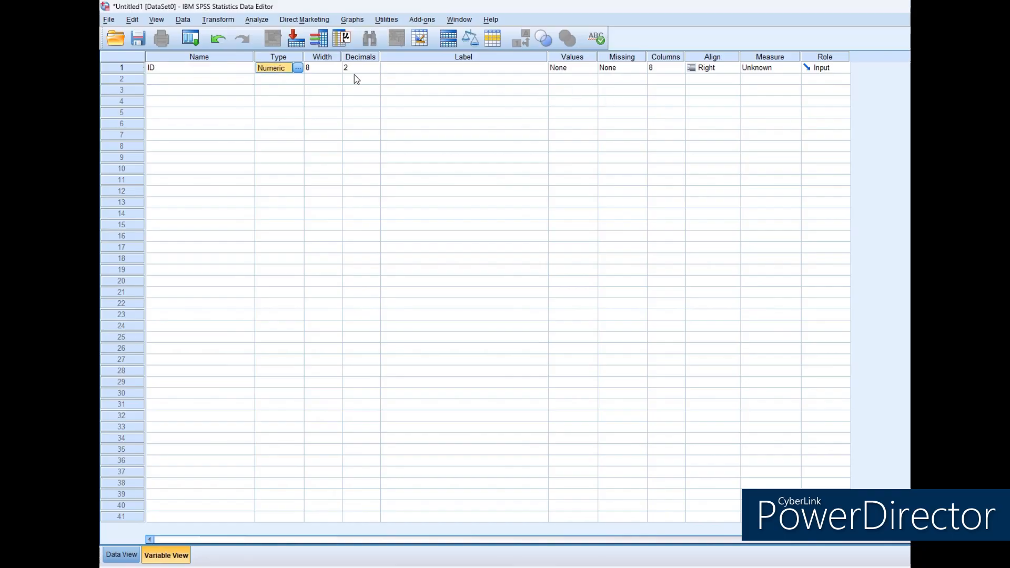
# Set the ID variable's type to String.
pyautogui.click(298, 69)
pyautogui.click(523, 309)
pyautogui.click(606, 369)
pyautogui.click(349, 72)
# Label the ID variable "UNIQUE PARTICIPANT ID" and set its alignment to Center.
pyautogui.click(465, 73)
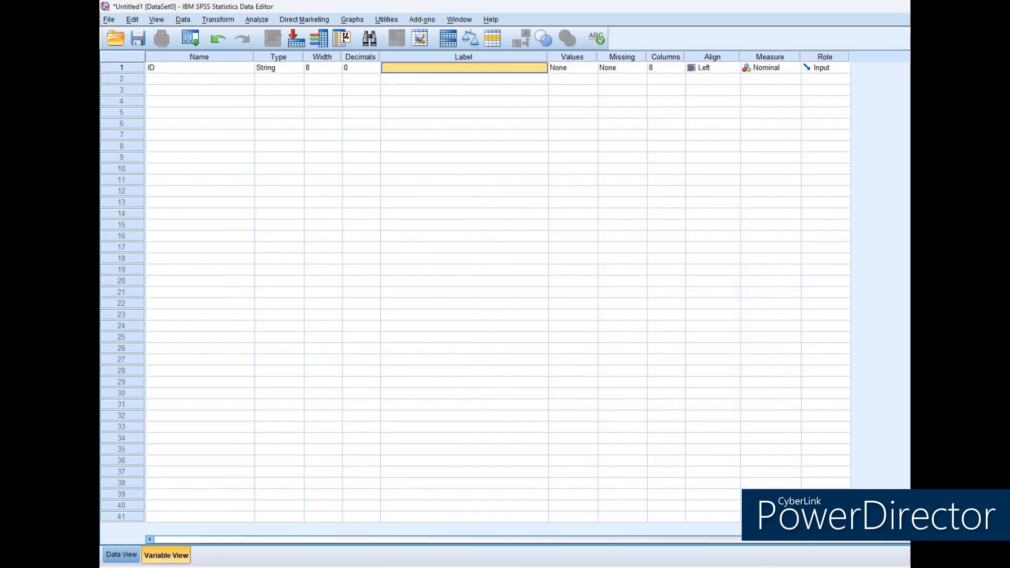
pyautogui.write('UNI')
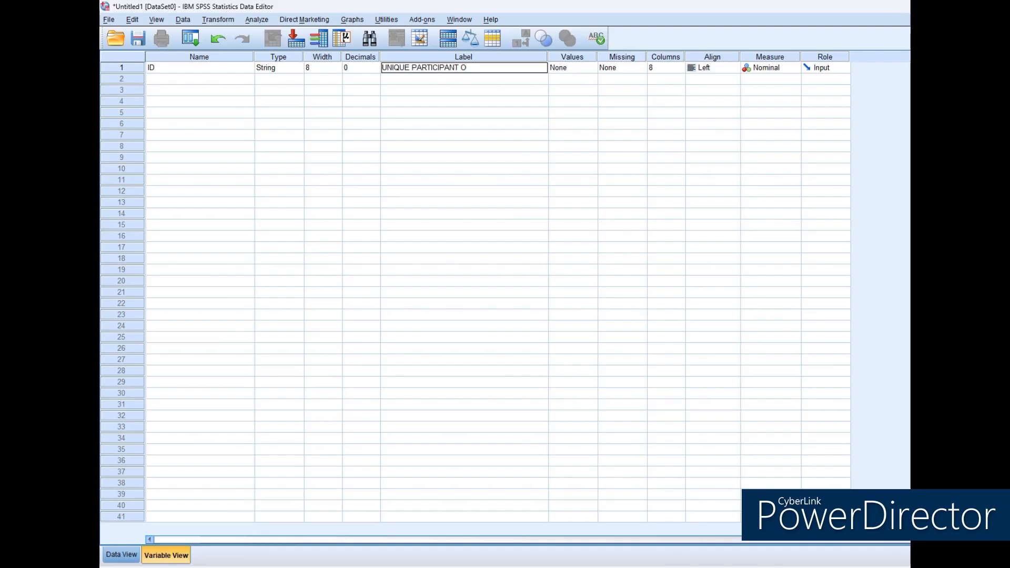
pyautogui.write('QUE PARTICIPANT ID')
pyautogui.press('Return')
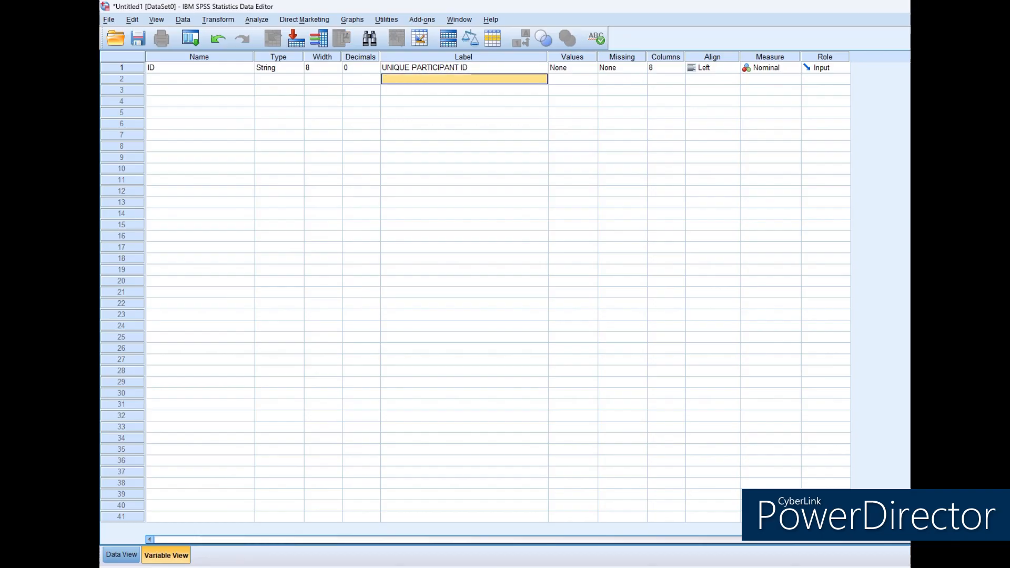
pyautogui.click(697, 68)
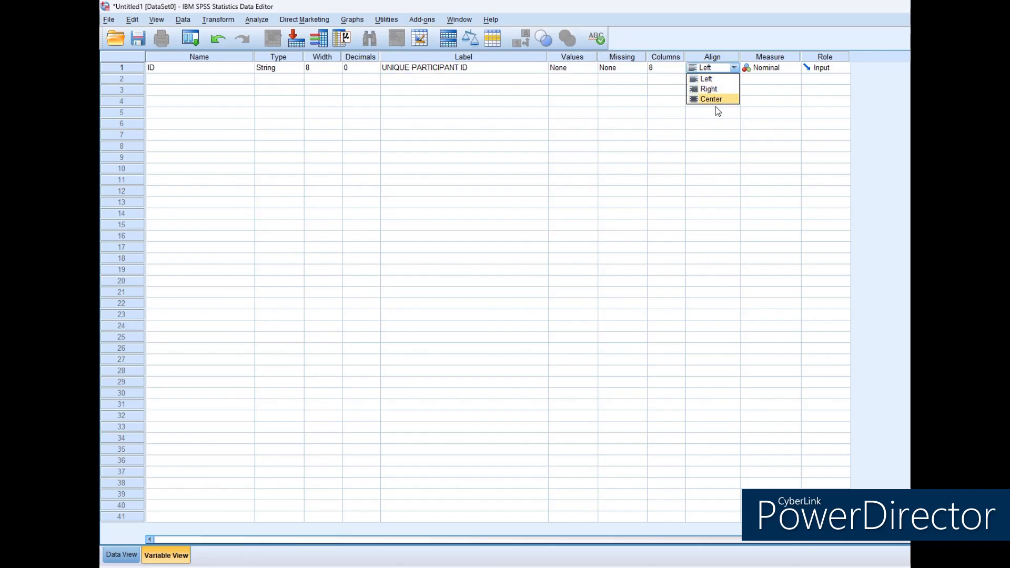
# Define a second variable named AGE with 0 decimals and the label "AGE IN YEARS".
pyautogui.click(174, 80)
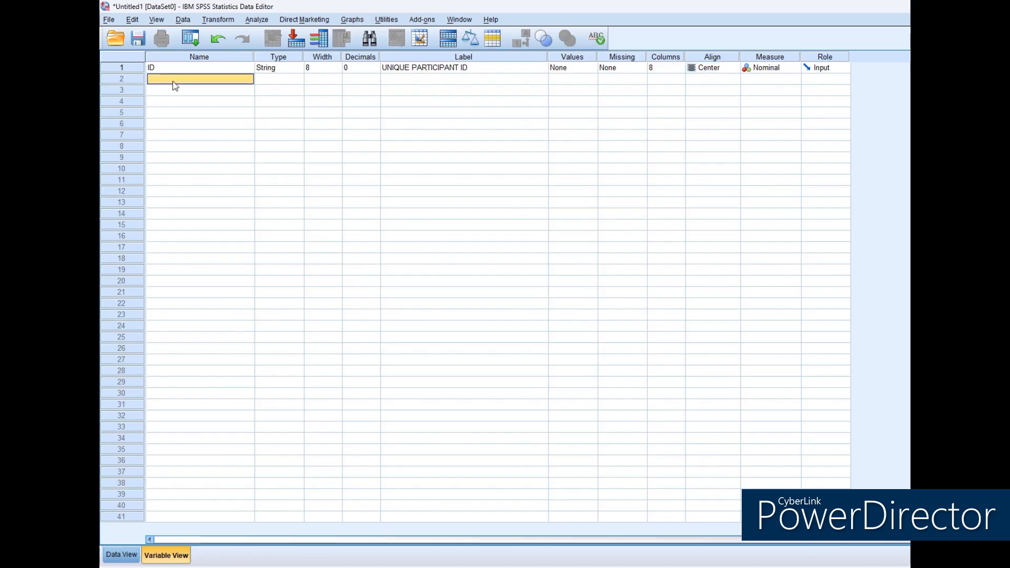
pyautogui.write('AGE')
pyautogui.press('Return')
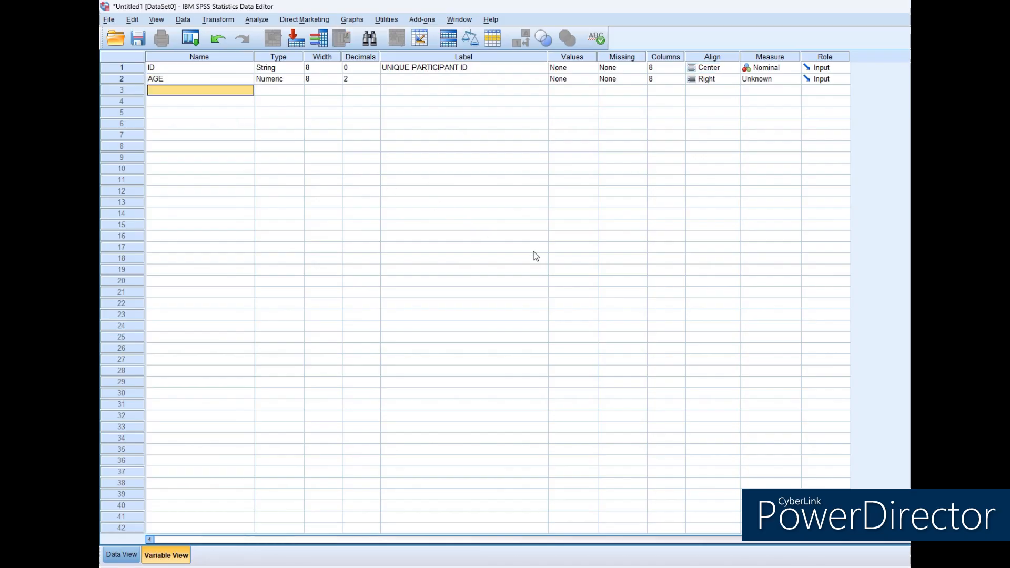
pyautogui.click(353, 79)
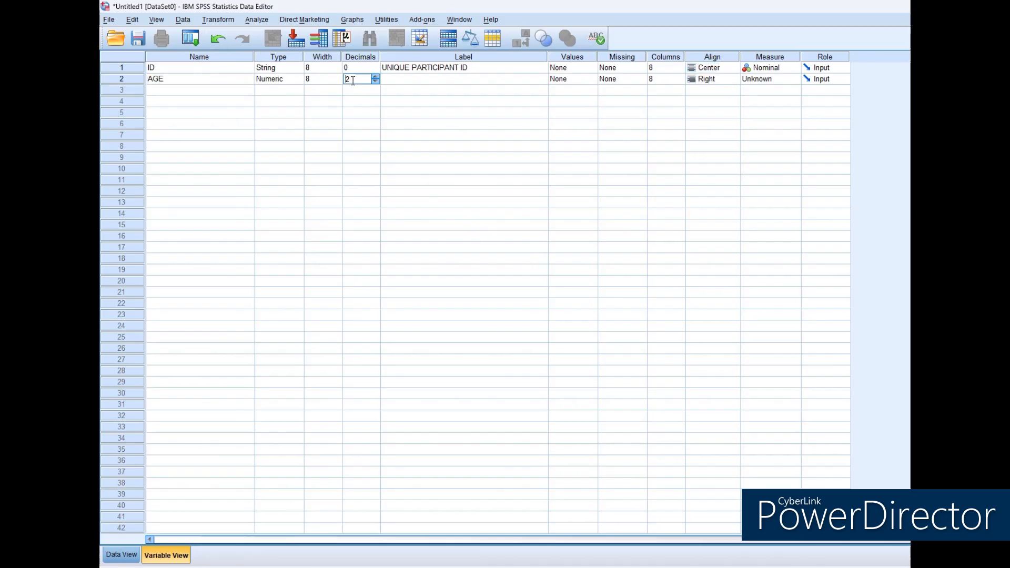
pyautogui.write('0')
pyautogui.click(421, 81)
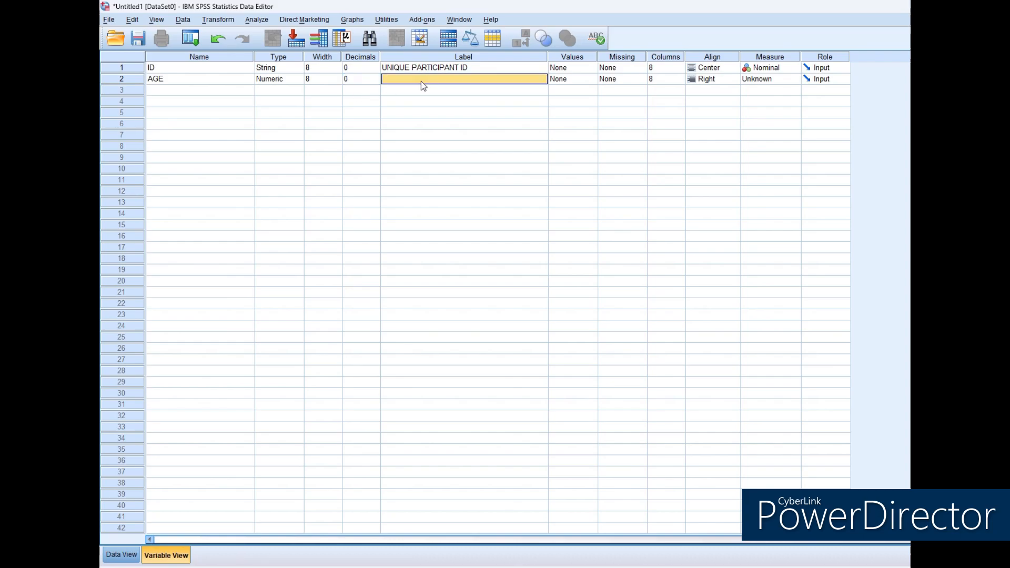
pyautogui.write('AGE IN')
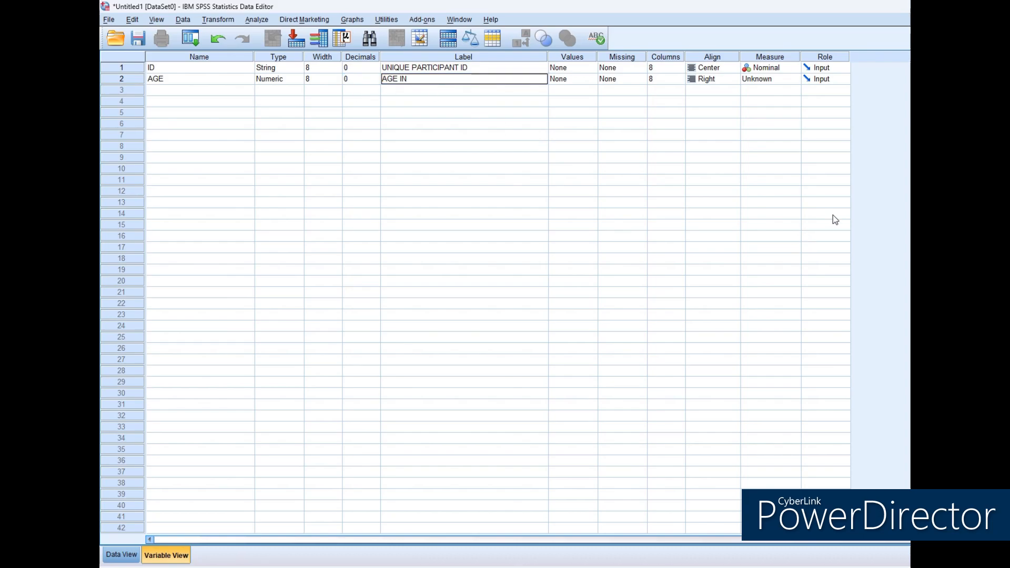
pyautogui.write(' YEARS')
# Set the AGE variable's alignment to Center and its measure to Scale.
pyautogui.click(734, 79)
pyautogui.click(705, 110)
pyautogui.click(769, 80)
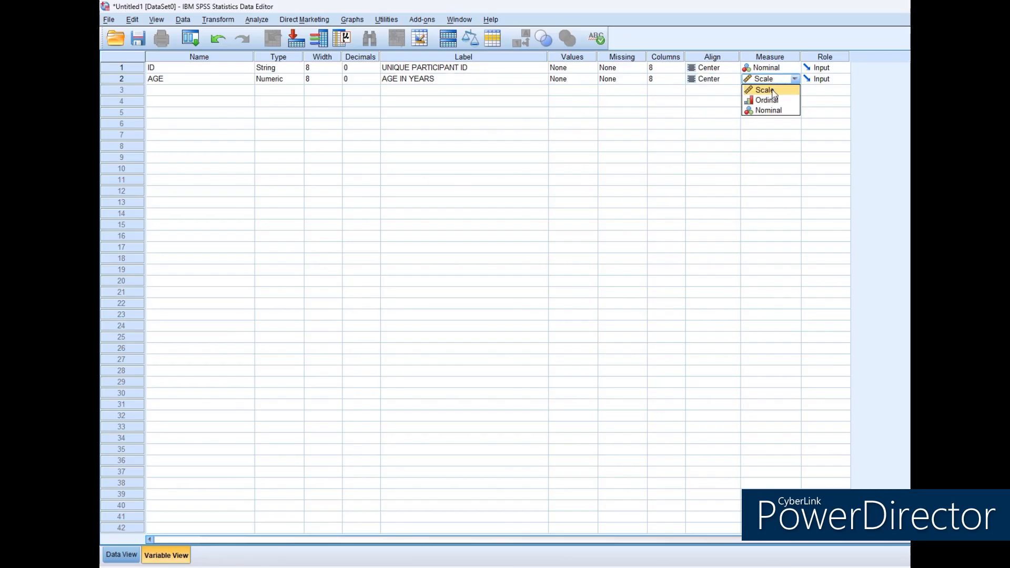
pyautogui.click(773, 91)
# Define a third variable named GENDER with 0 decimals and the label "GENDER".
pyautogui.click(225, 93)
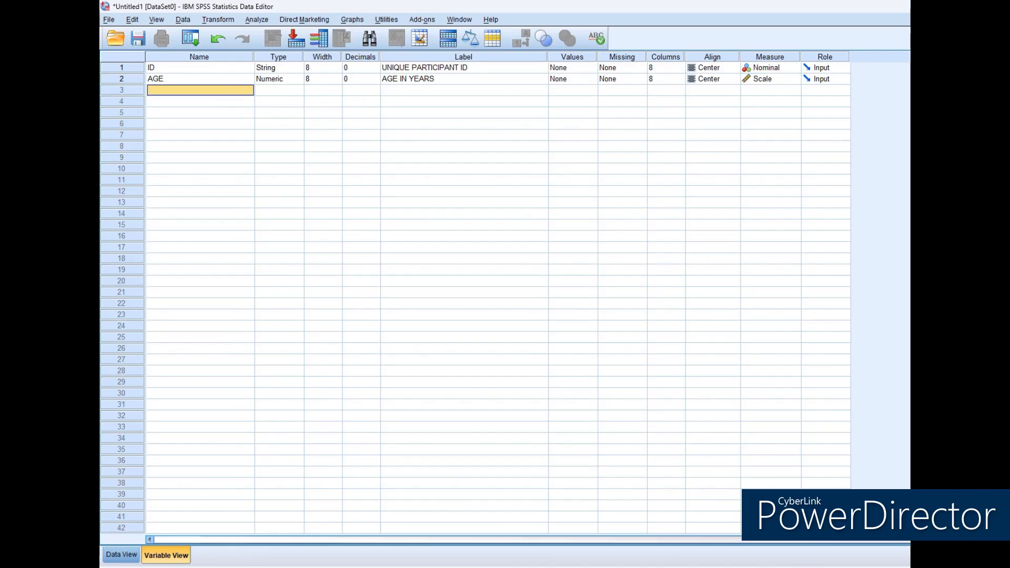
pyautogui.write('GENDER')
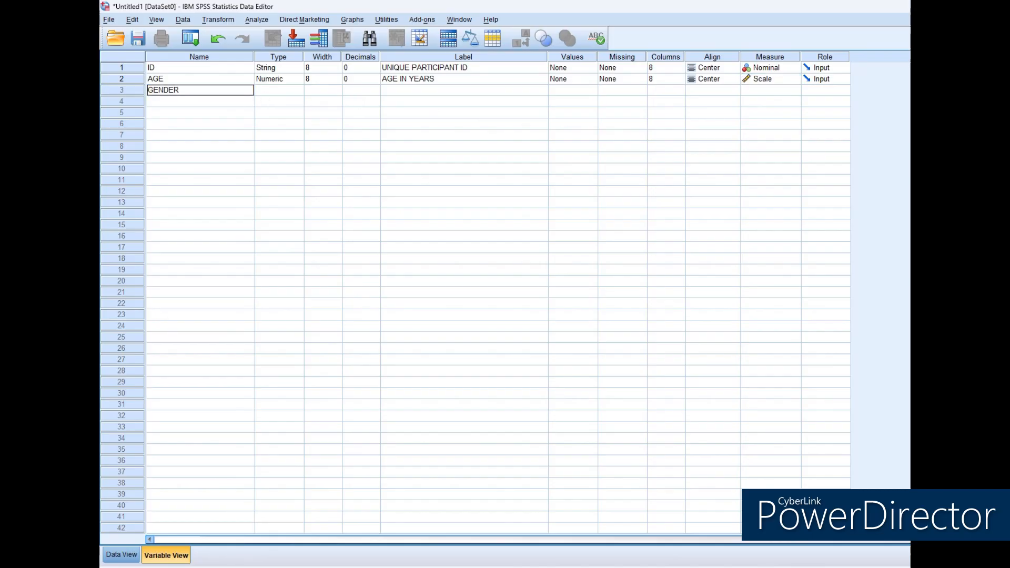
pyautogui.press('Tab')
pyautogui.click(348, 90)
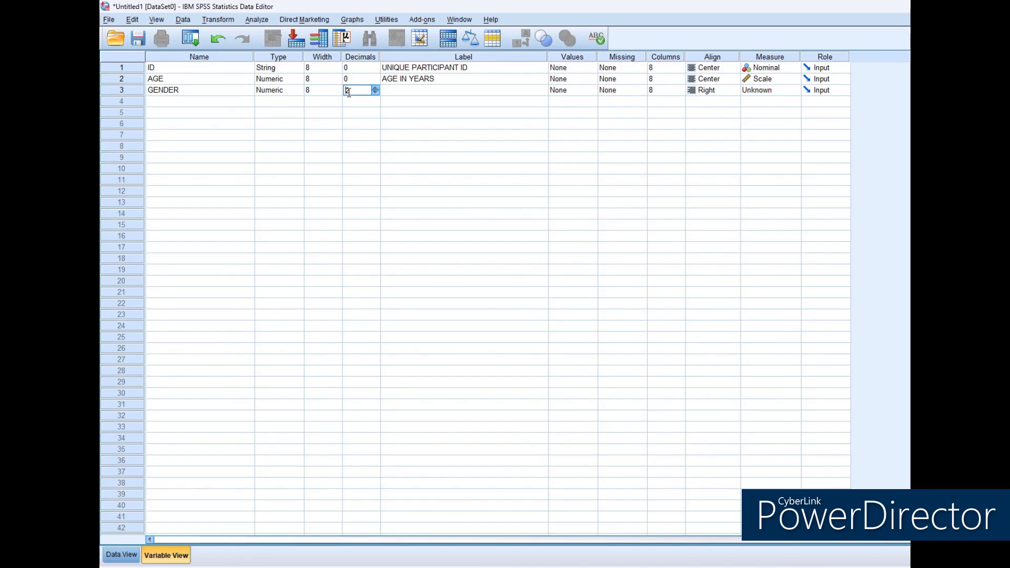
pyautogui.write('0')
pyautogui.click(389, 92)
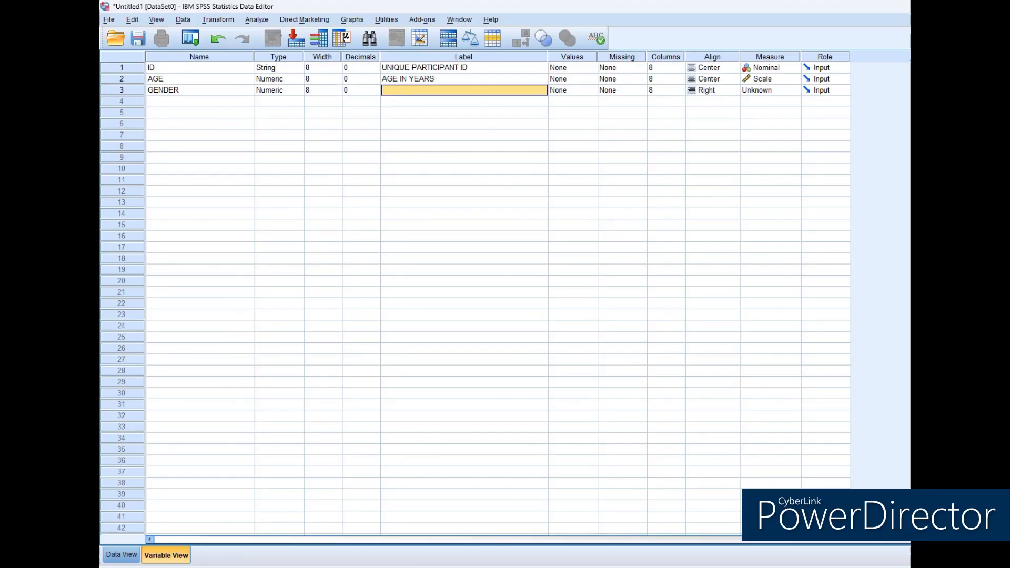
pyautogui.write('G')
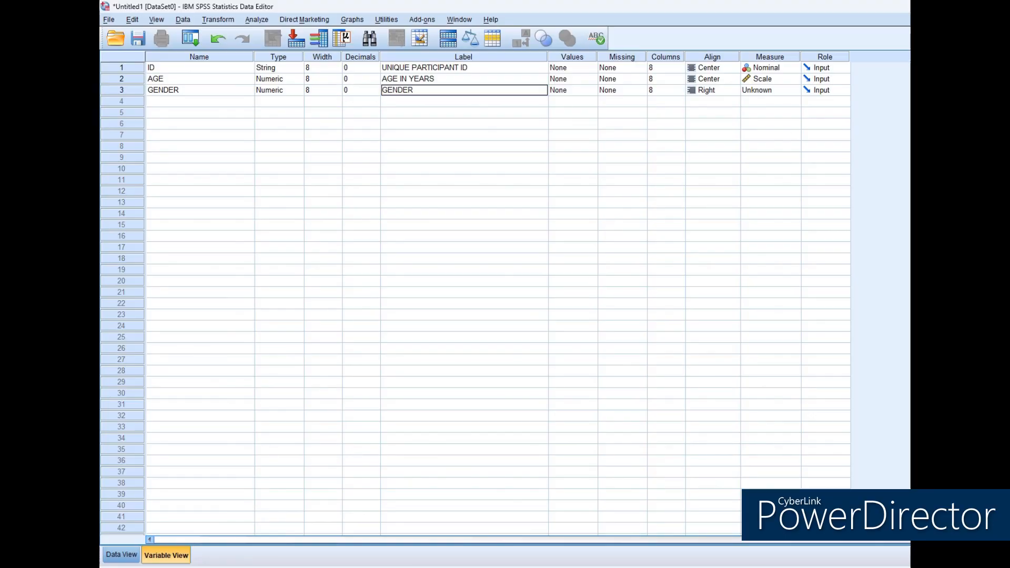
pyautogui.write('ENDER')
pyautogui.press('Tab')
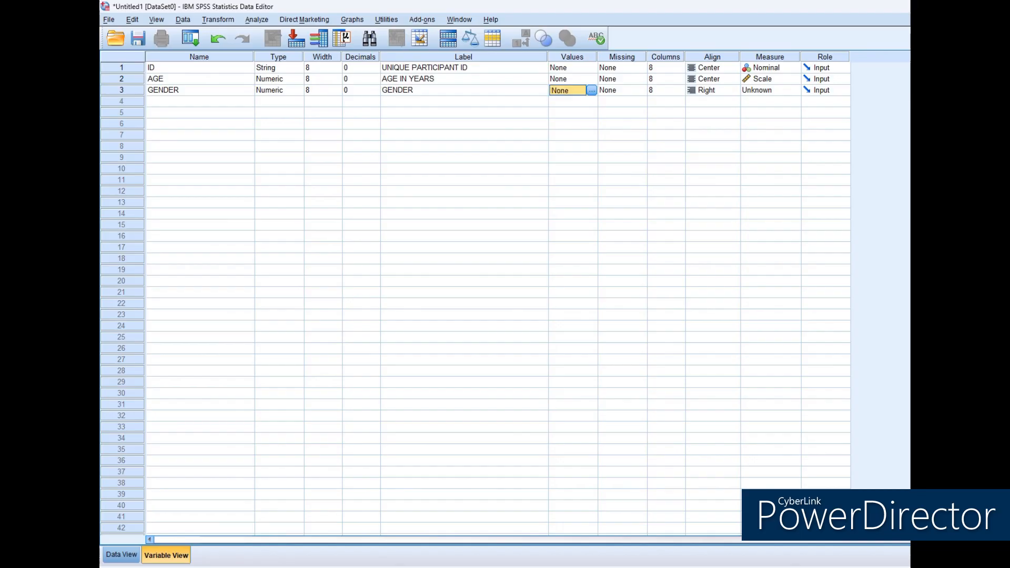
# Define the GENDER value labels as 1 = MALE and 2 = FEMALE.
pyautogui.click(591, 90)
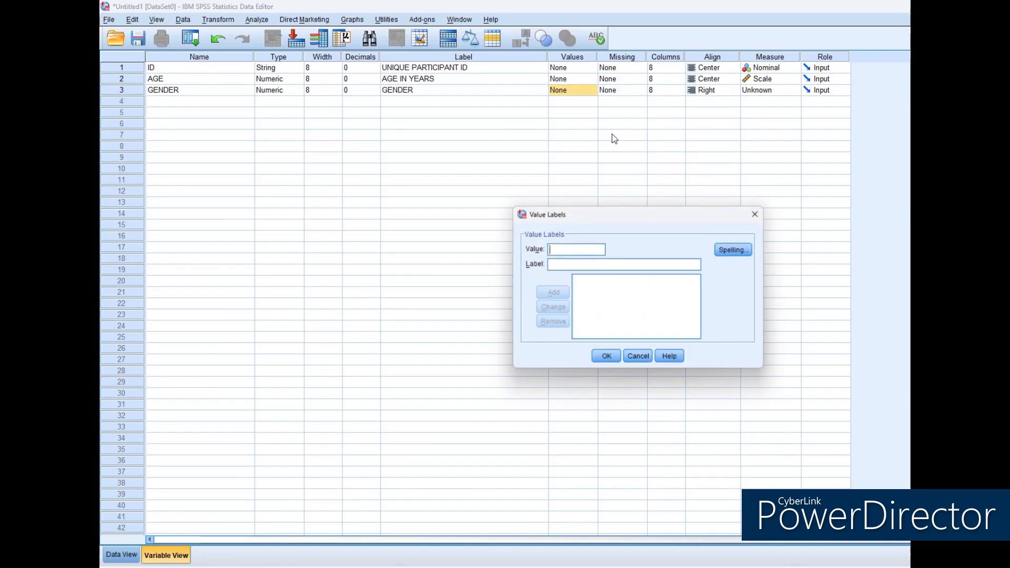
pyautogui.write('1')
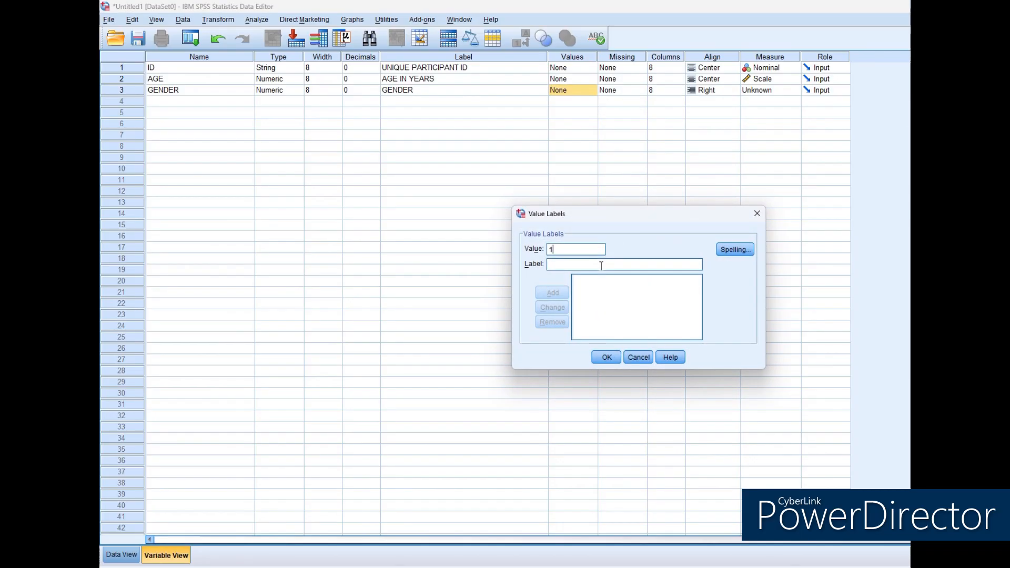
pyautogui.press('Tab')
pyautogui.write('MALE')
pyautogui.press('Return')
pyautogui.click(660, 267)
pyautogui.write('F')
pyautogui.press('BackSpace')
pyautogui.write('FE')
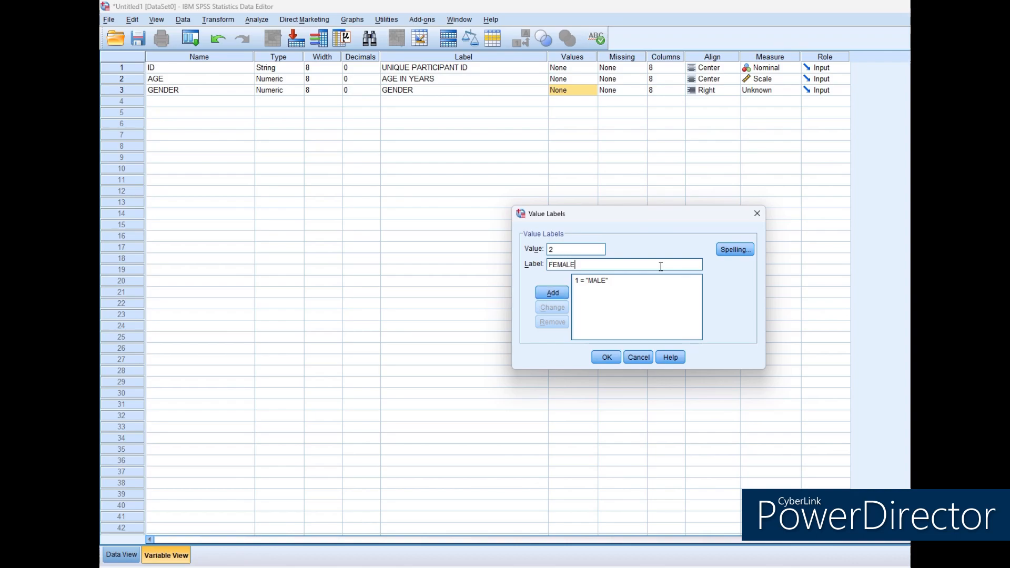
pyautogui.press('Return')
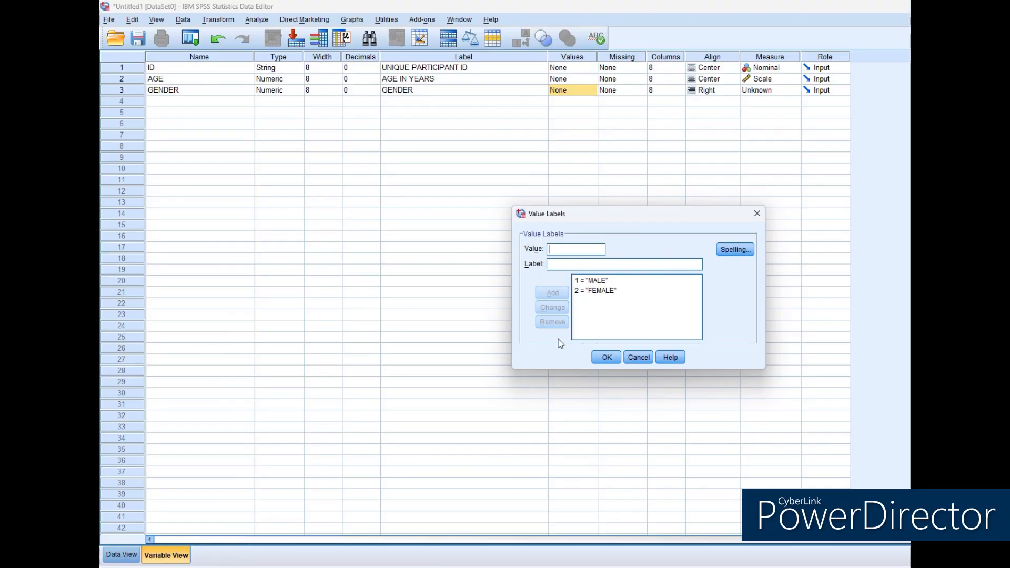
pyautogui.click(605, 359)
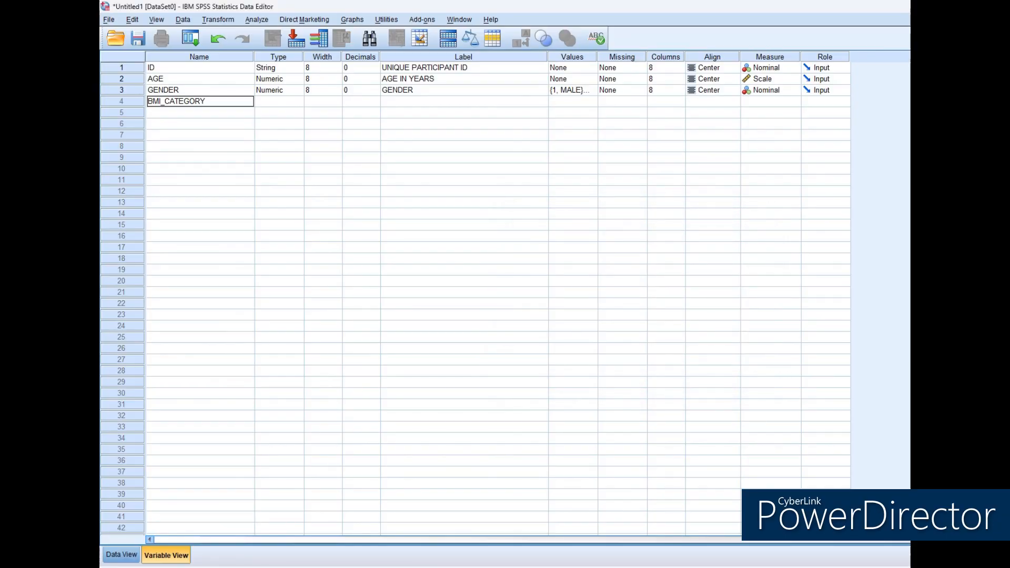
# Define a fourth variable named BMI_CATEGORY with 0 decimals and the label "BODY MASS INDEX".
pyautogui.press('Tab')
pyautogui.click(353, 101)
pyautogui.write('0')
pyautogui.press('Tab')
pyautogui.write('BO')
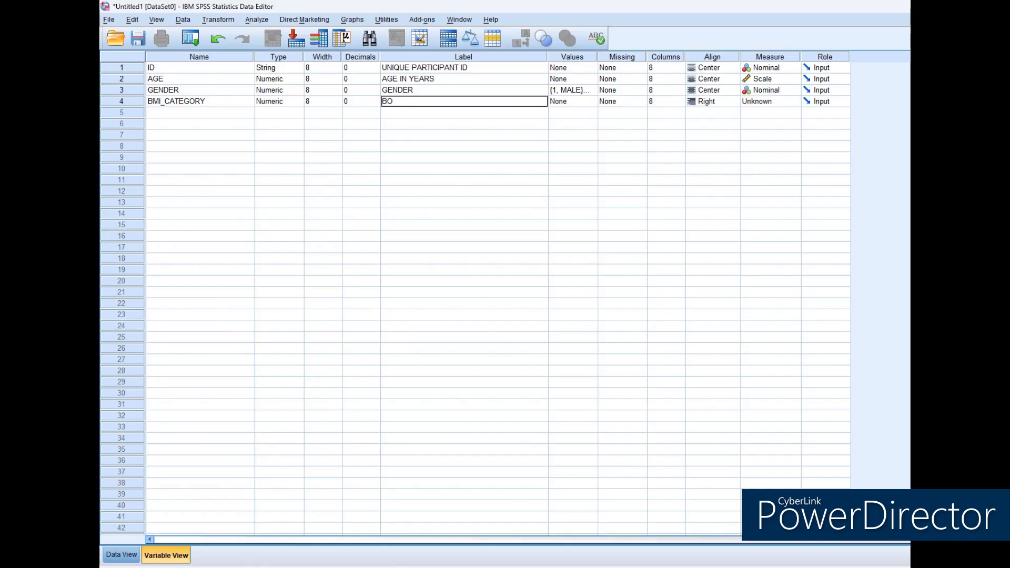
pyautogui.write('DY MASS INDEX')
pyautogui.press('Tab')
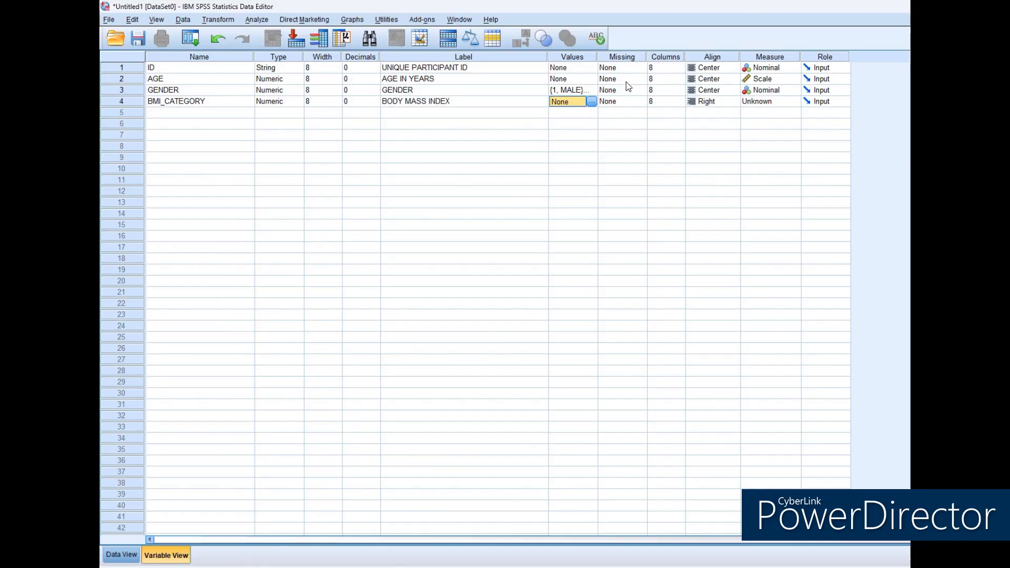
# Define the BMI_CATEGORY value labels as 1 = UNDER WEIGHT, 2 = NORMAL, 3 = OVER WEIGHT and 4 = OBESE.
pyautogui.click(593, 101)
pyautogui.write('1')
pyautogui.press('Tab')
pyautogui.write('UNDER WEIGHT')
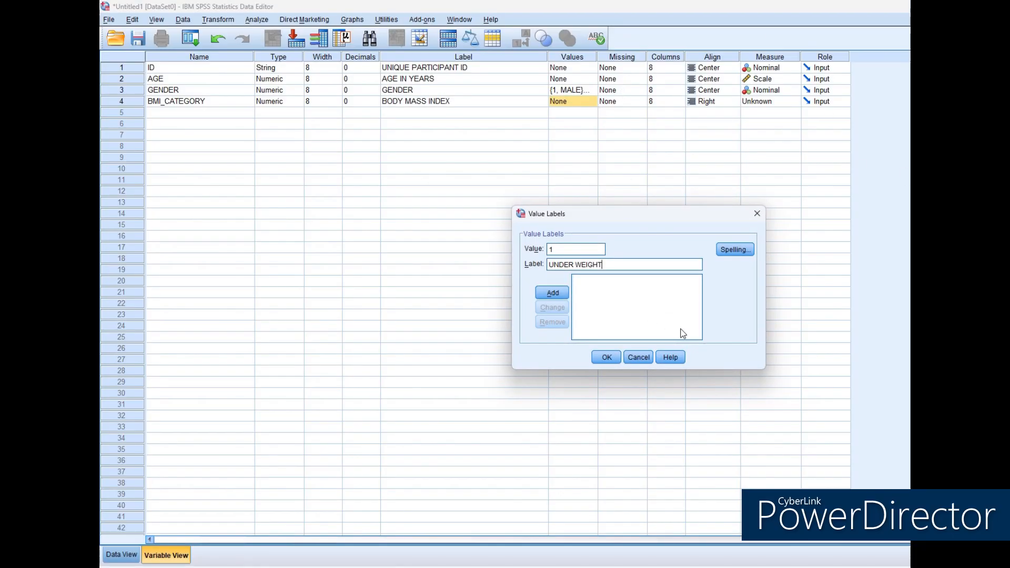
pyautogui.press('Return')
pyautogui.write('NORMAL')
pyautogui.press('Return')
pyautogui.write('3')
pyautogui.press('Tab')
pyautogui.write('OVER WEIGHT')
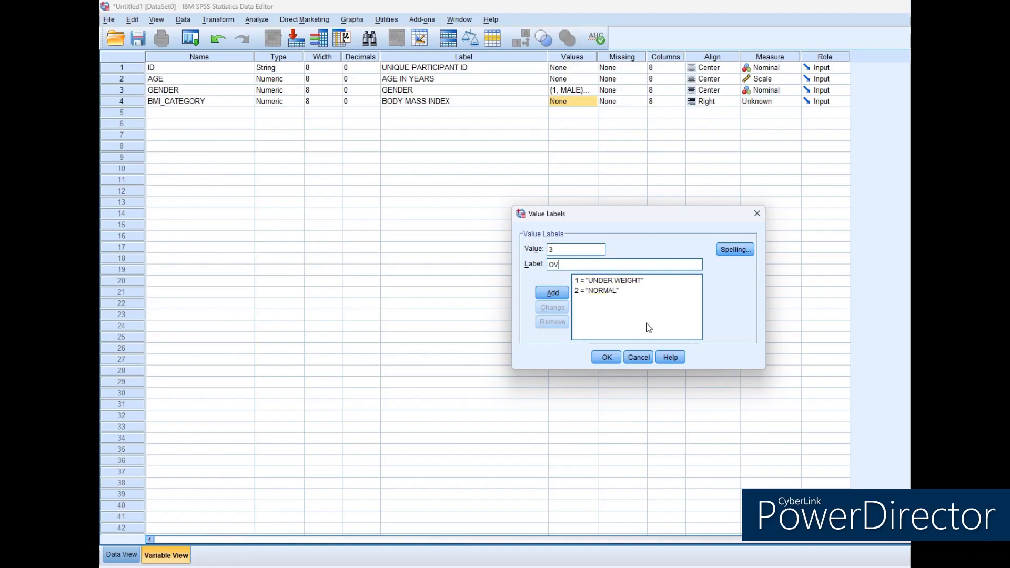
pyautogui.press('Return')
pyautogui.write('4')
pyautogui.press('Tab')
pyautogui.write('OBESE')
pyautogui.press('Return')
pyautogui.click(606, 357)
# Set the BMI_CATEGORY variable's alignment to Center and its measure to Ordinal.
pyautogui.click(712, 101)
pyautogui.click(705, 134)
pyautogui.click(769, 101)
pyautogui.click(763, 123)
# Define a fifth variable named SMOKING_STATUS with 0 decimals and the label "SMOKING STATUS".
pyautogui.click(200, 112)
pyautogui.write('SMOKING_STATUS')
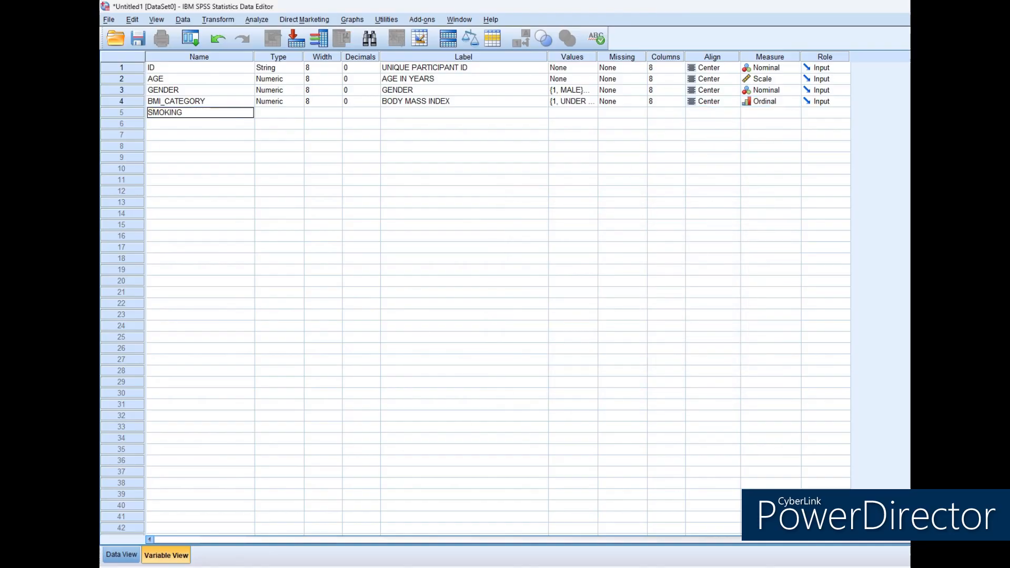
pyautogui.press('Tab')
pyautogui.press('Tab')
pyautogui.press('Tab')
pyautogui.press('Tab')
pyautogui.write('SMOKING STATUS')
pyautogui.press('Tab')
# Define the SMOKING_STATUS value labels as 0 = NON-SMOKER and 1 = SMOKER.
pyautogui.click(592, 112)
pyautogui.write('0')
pyautogui.press('Tab')
pyautogui.write('NON-SMOKER')
pyautogui.hotkey('alt', 'a')
pyautogui.press('Tab')
pyautogui.write('SMOKER')
pyautogui.hotkey('alt', 'a')
pyautogui.click(603, 357)
# Set the SMOKING_STATUS variable's alignment to Center and its measure to Nominal.
pyautogui.click(713, 112)
pyautogui.click(709, 145)
pyautogui.click(771, 113)
pyautogui.click(771, 145)
# Define a sixth variable named VACCINATION_STATUS with 0 decimals and the label "VACCINATION STATUS".
pyautogui.click(200, 124)
pyautogui.write('VACCINATION_STATUS')
pyautogui.press('Tab')
pyautogui.press('Tab')
pyautogui.press('Tab')
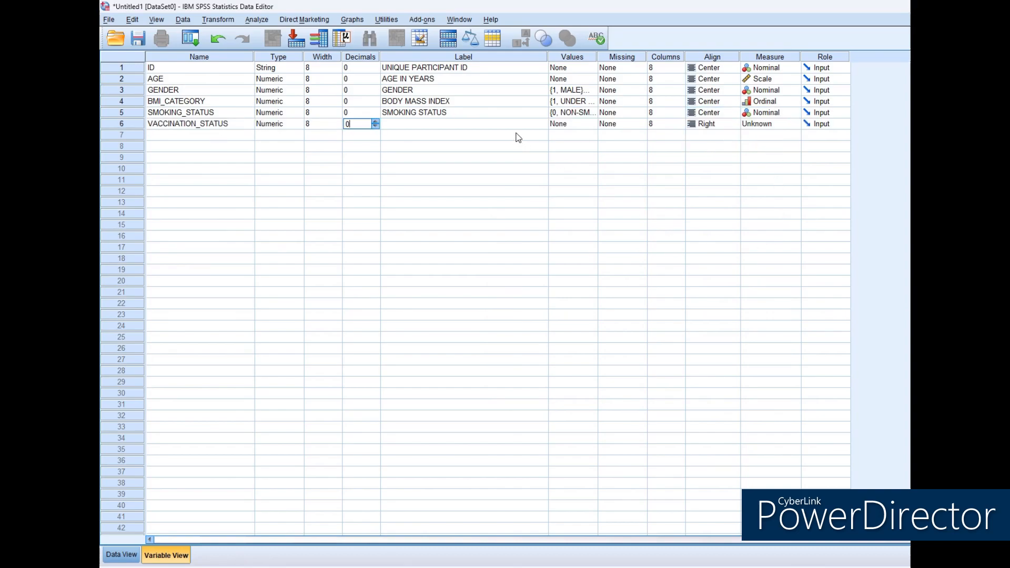
pyautogui.press('Tab')
pyautogui.write('VACCINATION STATUS')
pyautogui.press('Tab')
# Define the VACCINATION_STATUS value labels as 0 = NO and 1 = YES.
pyautogui.click(594, 124)
pyautogui.write('0, NO')
pyautogui.click(563, 290)
pyautogui.write('1YES')
pyautogui.click(562, 291)
pyautogui.click(610, 359)
# Set the VACCINATION_STATUS variable's alignment to Center and its measure to Nominal.
pyautogui.click(729, 125)
pyautogui.click(710, 155)
pyautogui.click(794, 124)
pyautogui.click(763, 155)
# Define a seventh variable named DISEASE_HISTORY and set its type to String.
pyautogui.click(200, 135)
pyautogui.write('DISEASE_HISTORY')
pyautogui.press('Tab')
pyautogui.click(298, 135)
pyautogui.click(527, 309)
pyautogui.click(605, 368)
# Label the DISEASE_HISTORY variable "DISEASE PAST HISTORY OF PATIENT" and set its alignment to Center.
pyautogui.click(513, 135)
pyautogui.write('DISEASE PAST HISTORY OF PATIENT')
pyautogui.press('Tab')
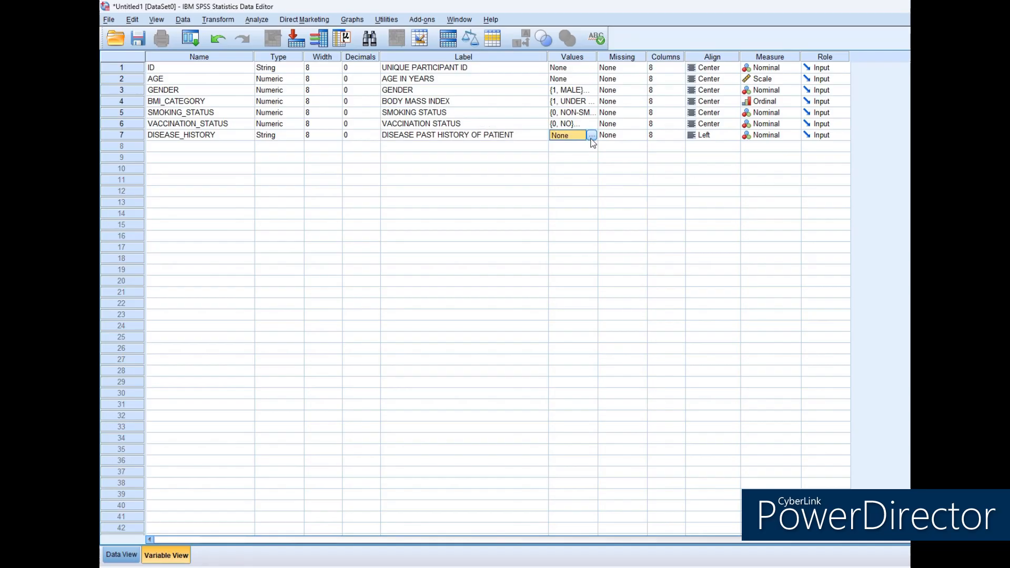
pyautogui.click(733, 135)
pyautogui.click(711, 167)
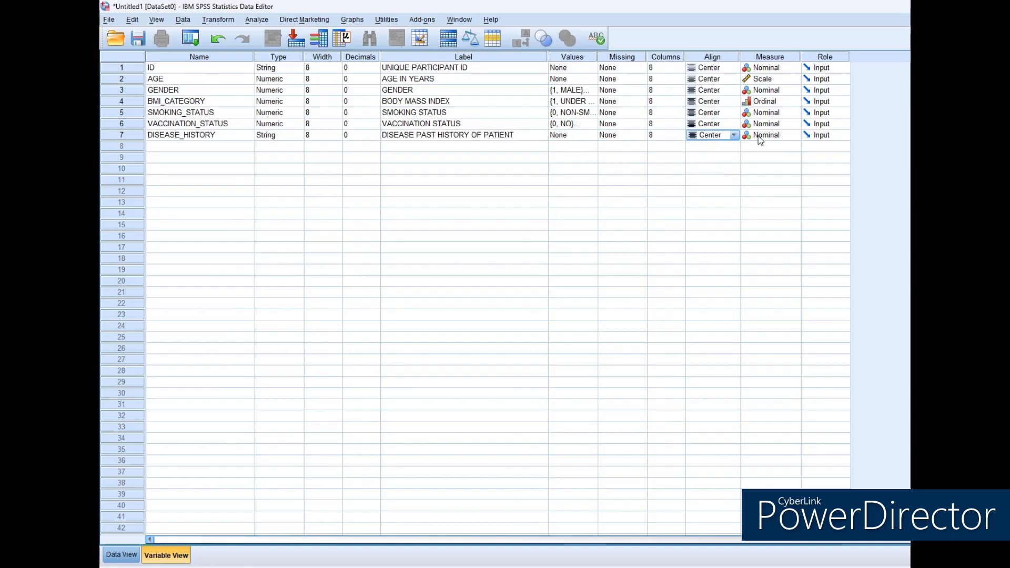
# Widen the data columns so the full variable names fit, and enter IDs 1 through 10 for ten cases.
pyautogui.click(121, 554)
pyautogui.moveTo(326, 77); pyautogui.dragTo(640, 77)
pyautogui.click(152, 83)
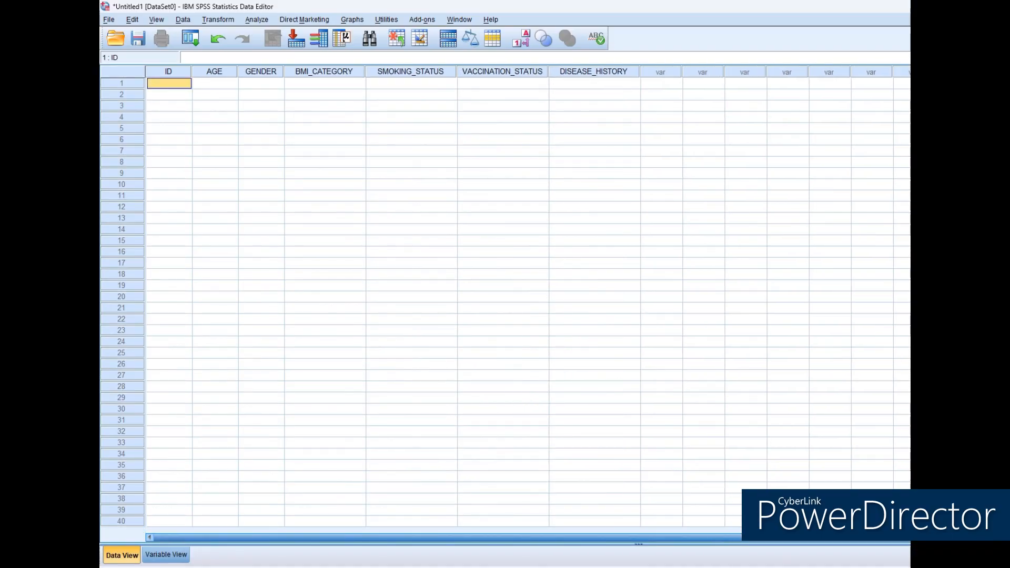
pyautogui.write('1')
pyautogui.press('Return')
pyautogui.write('2')
pyautogui.press('Return')
pyautogui.write('3 4 5 6 7 8 9 10')
# Enter the AGE values 25, 30, 22, 40, 35, 28, 45, 38, 50 and 27 for the ten cases.
pyautogui.click(221, 86)
pyautogui.write('25 30 22 40 35 28 45')
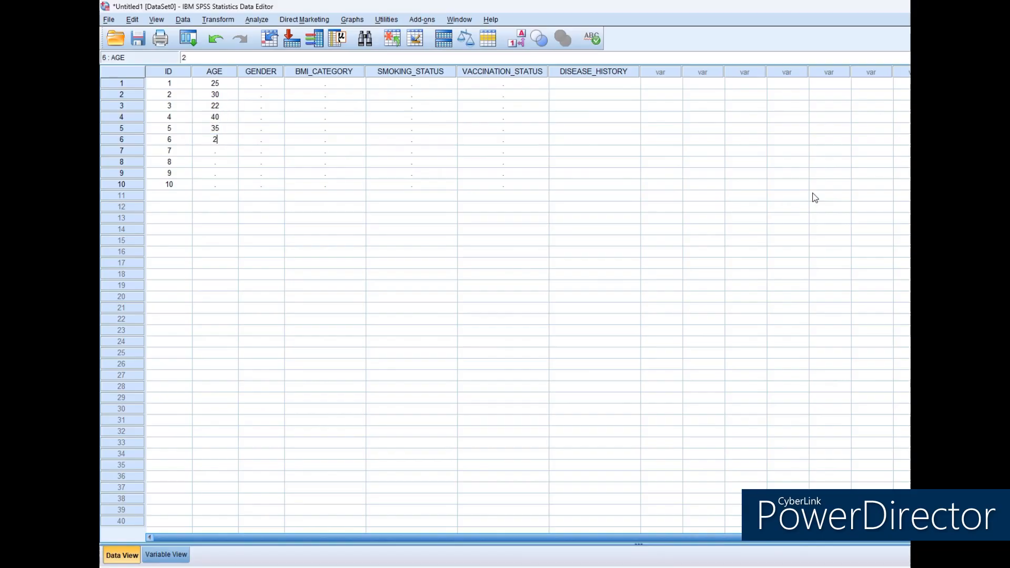
pyautogui.press('Return')
pyautogui.write('38 50 27')
# Fill GENDER for the ten cases with alternating codes 1 and 2, starting with 1.
pyautogui.click(261, 84)
pyautogui.write('1 2 1')
pyautogui.press('Return')
pyautogui.write('2 1 2 1 2 1 2')
# Enter the BMI_CATEGORY codes 2, 3, 1, 4, 3, 2, 4, 3, 2 and 1 for the ten cases.
pyautogui.click(352, 85)
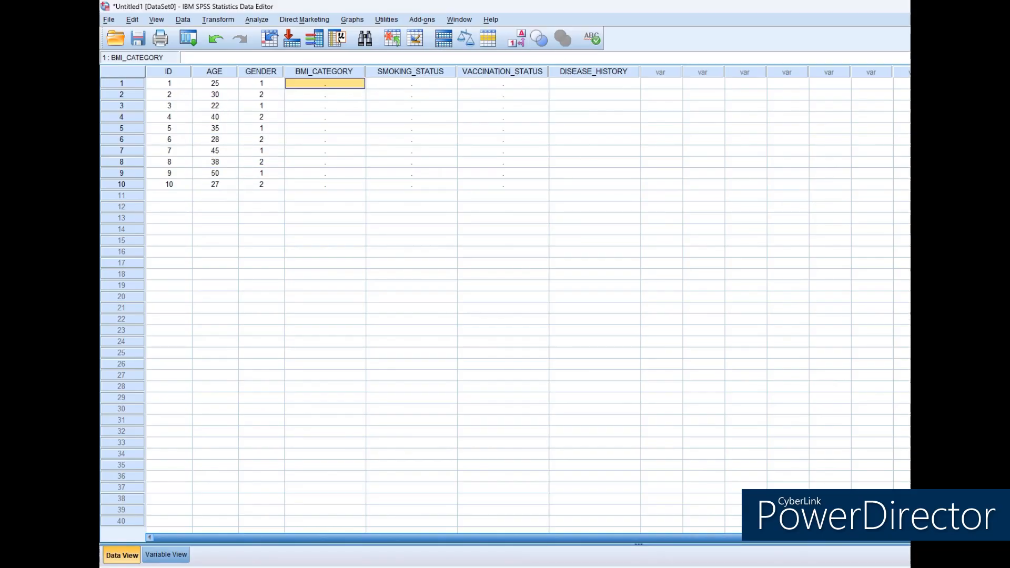
pyautogui.write('2')
pyautogui.press('Return')
pyautogui.write('3 1 4 3 2 4 3 2 1')
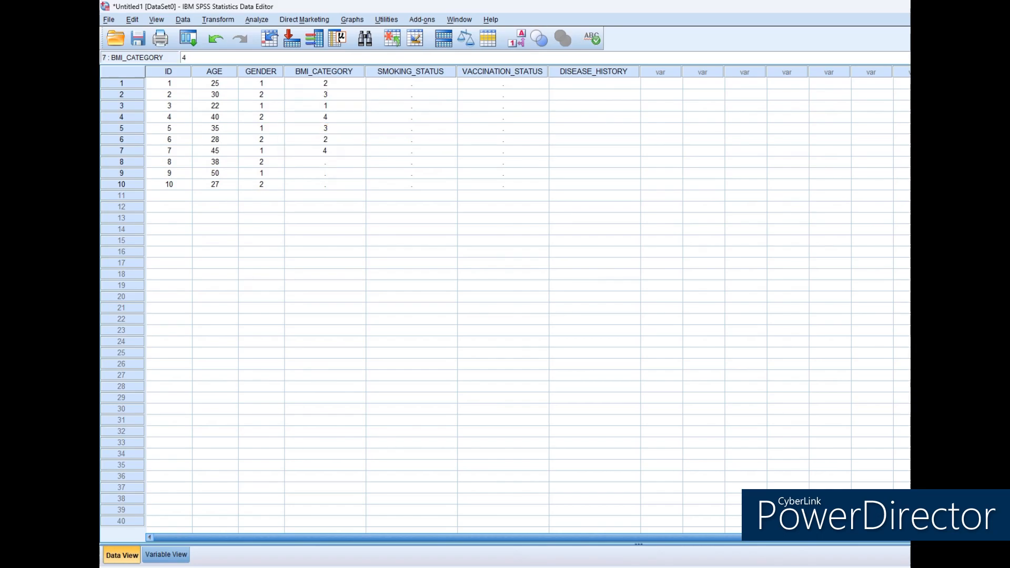
# Fill SMOKING_STATUS for the ten cases with alternating codes 0 and 1, starting with 0.
pyautogui.click(423, 85)
pyautogui.write('0 1 0 1 0')
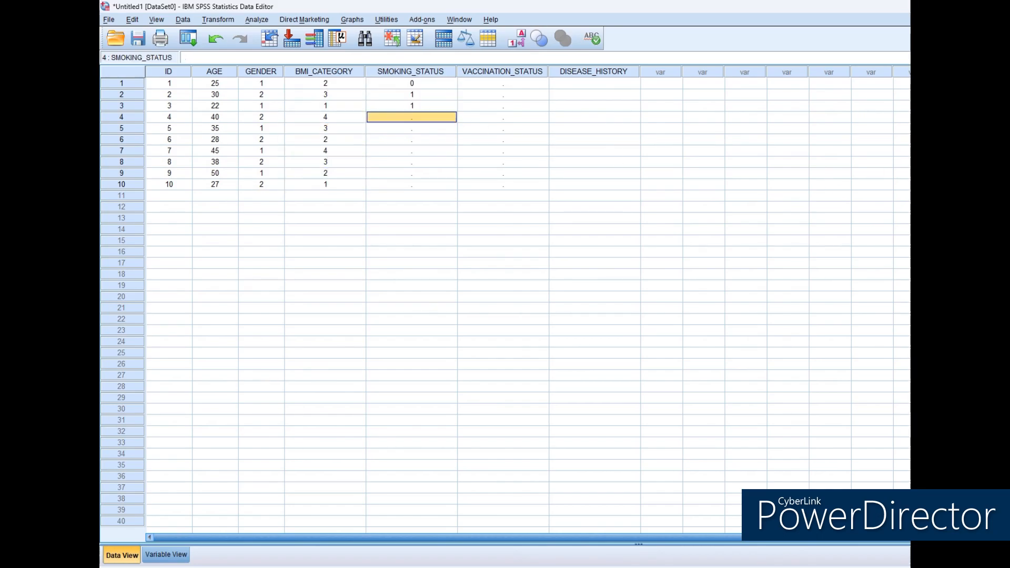
pyautogui.write(' 1 0 1 0 1')
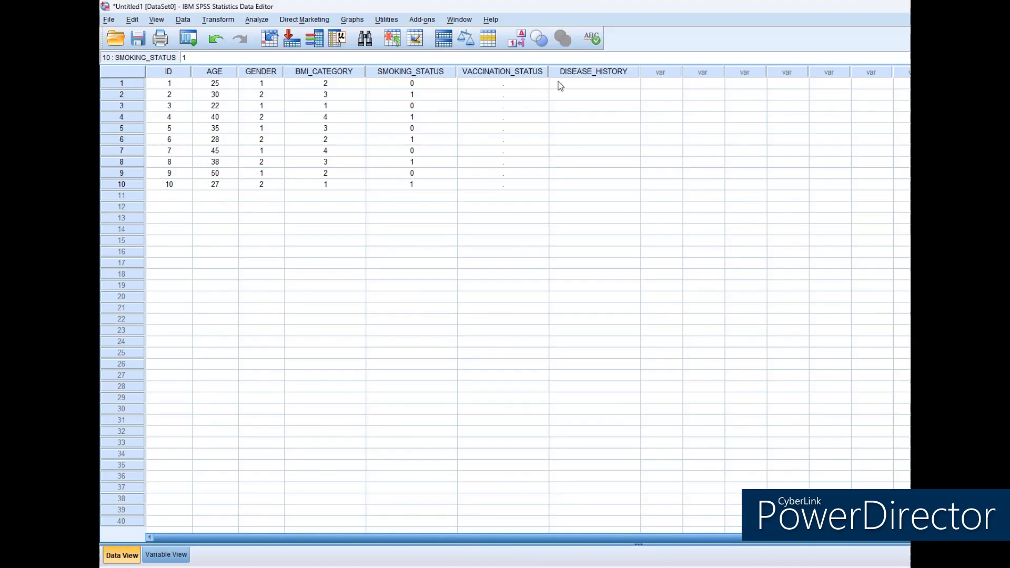
# Fill VACCINATION_STATUS for the ten cases with alternating codes 1 and 0, starting with 1.
pyautogui.click(502, 72)
pyautogui.write('1 0 1 0 1 0 1')
pyautogui.press('Return')
pyautogui.write('0')
pyautogui.press('Return')
pyautogui.write('1')
pyautogui.press('Return')
pyautogui.write('0')
pyautogui.press('Return')
# Enter HYPERTEN as the DISEASE_HISTORY of the first case.
pyautogui.click(594, 84)
pyautogui.write('HYPERTEN')
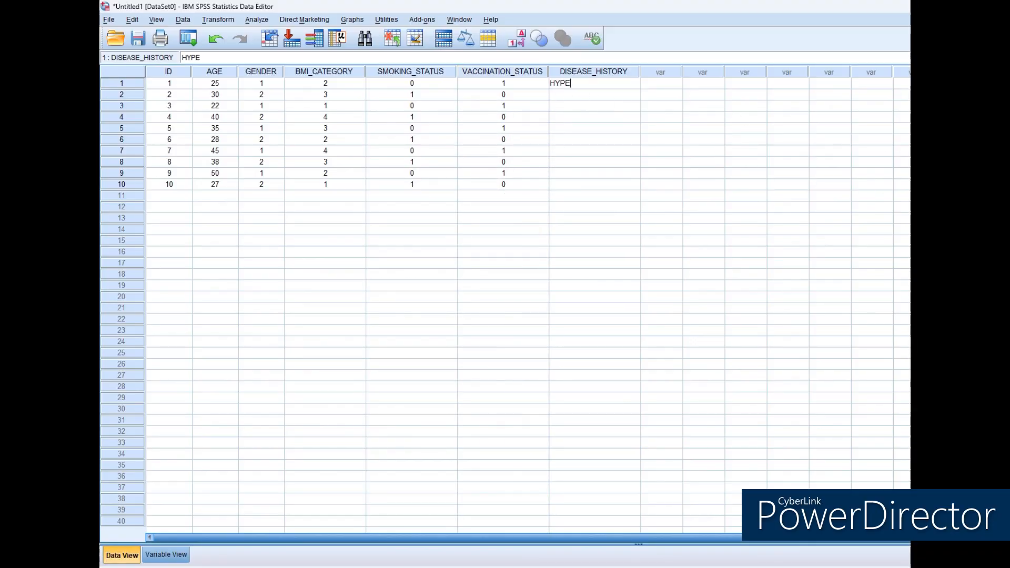
pyautogui.press('Return')
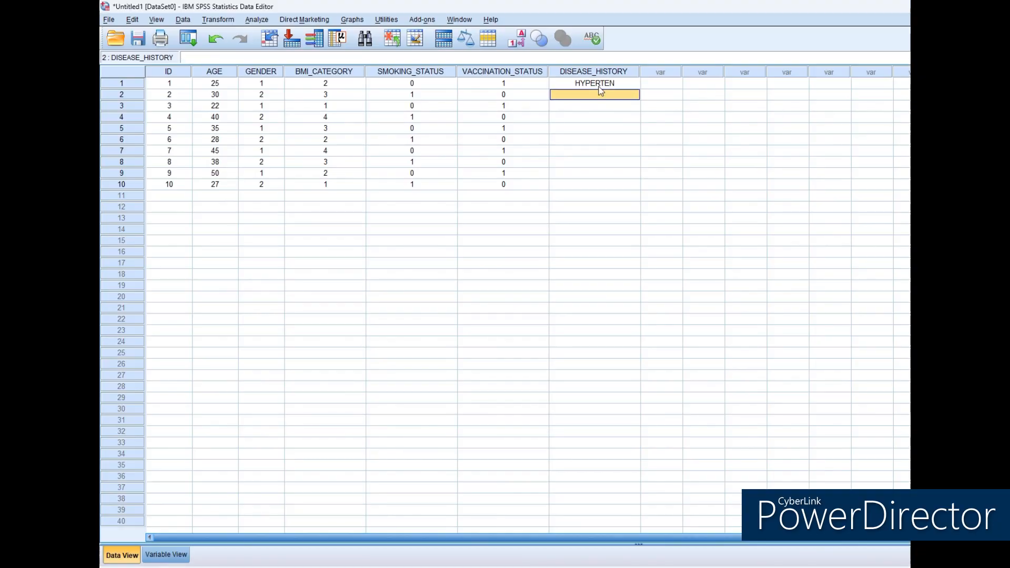
# Increase the width of the DISEASE_HISTORY string variable so that it accepts longer text entries such as HEART DISEASE.
pyautogui.click(600, 84)
pyautogui.click(174, 554)
pyautogui.click(431, 137)
pyautogui.click(314, 136)
pyautogui.write('5')
pyautogui.press('Tab')
pyautogui.click(121, 555)
# Enter DISEASE_HISTORY for the ten cases as HYPERTENSION, DIABETES, NONE, HEART DISEASE, NONE, ASTHMA, DIABETES, HYPERTENSION, NONE and ASTHMA.
pyautogui.click(592, 87)
pyautogui.write('HYPERTENSION')
pyautogui.press('Return')
pyautogui.write('DIABETES')
pyautogui.press('Return')
pyautogui.write('NONE')
pyautogui.press('Return')
pyautogui.write('HEART DISEASE')
pyautogui.press('Return')
pyautogui.write('NONE')
pyautogui.press('Return')
pyautogui.write('ASTHMA')
pyautogui.press('Return')
pyautogui.write('DIABETES')
pyautogui.press('Return')
pyautogui.write('HYPERTENSION')
pyautogui.press('Return')
pyautogui.write('NONE')
pyautogui.press('Return')
pyautogui.write('ASTHMA')
pyautogui.press('Return')
pyautogui.moveTo(168, 83); pyautogui.dragTo(620, 184)
pyautogui.click(529, 254)
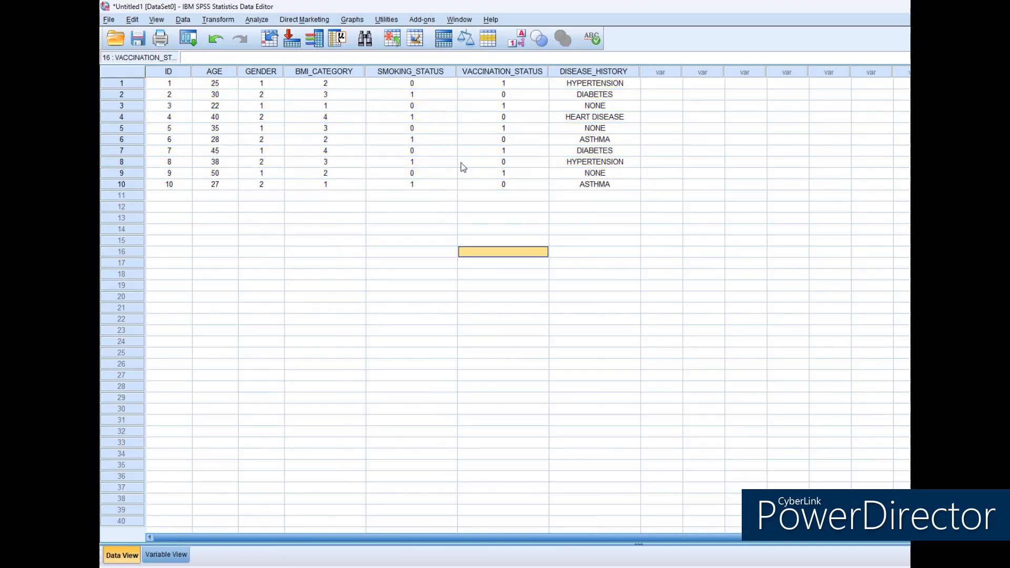
pyautogui.click(257, 20)
pyautogui.moveTo(290, 49)
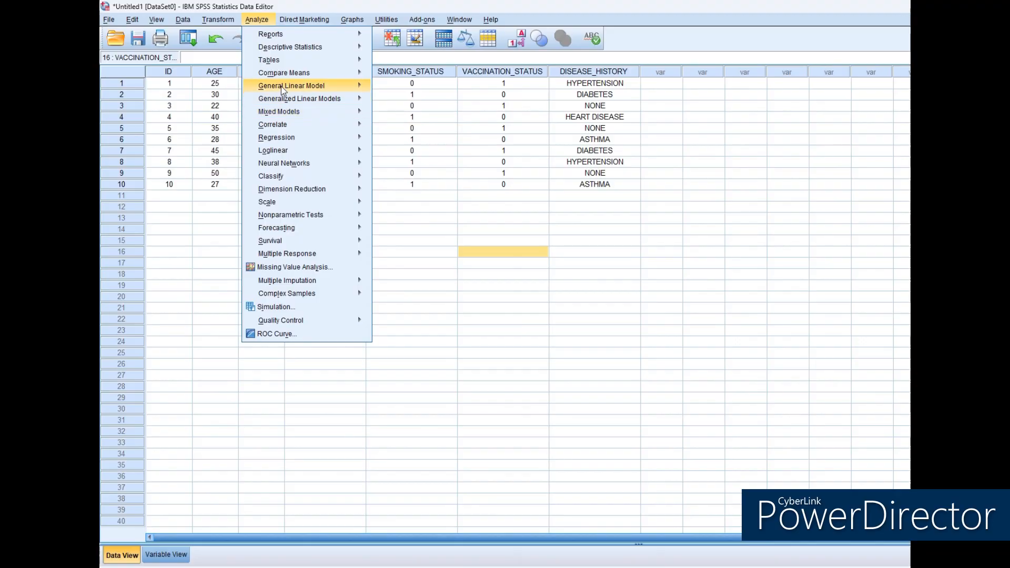
pyautogui.moveTo(294, 77)
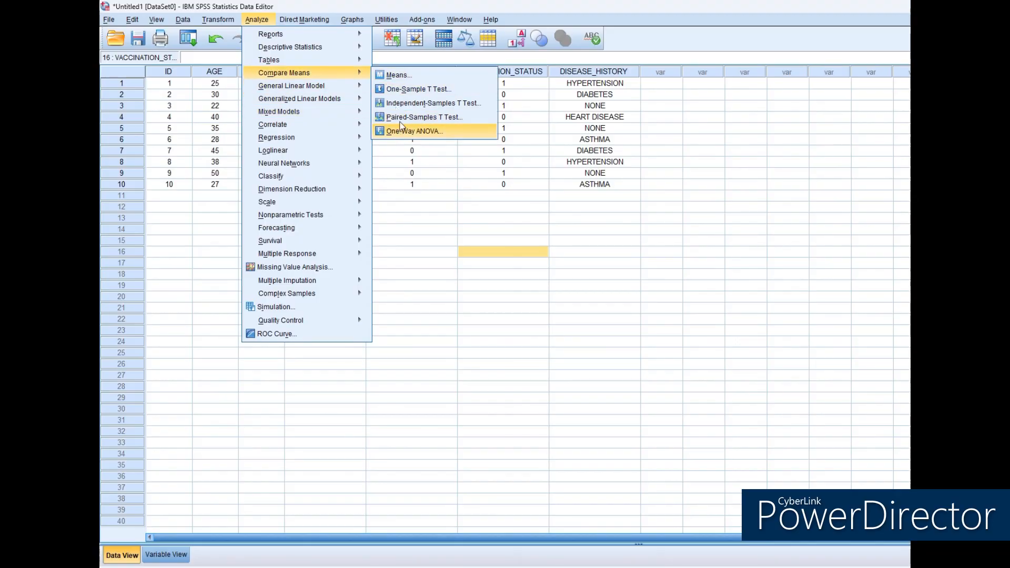
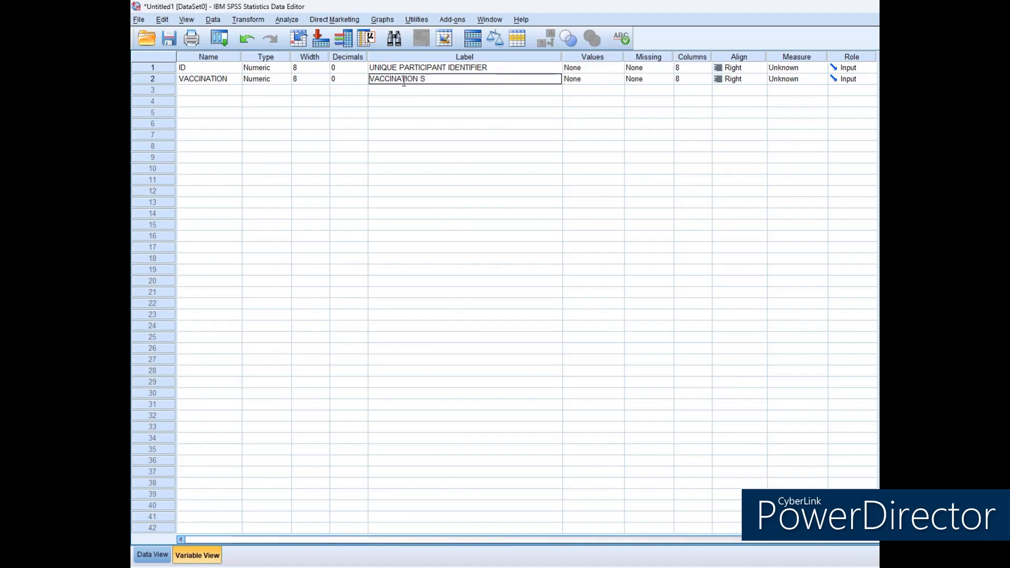
# Label the VACCINATION variable VACCINATION STATUS OF THE CHILD and define its value labels as 1 = VACCINATED and 2 = UNVACCINATED.
pyautogui.write('CHILD')
pyautogui.click(609, 80)
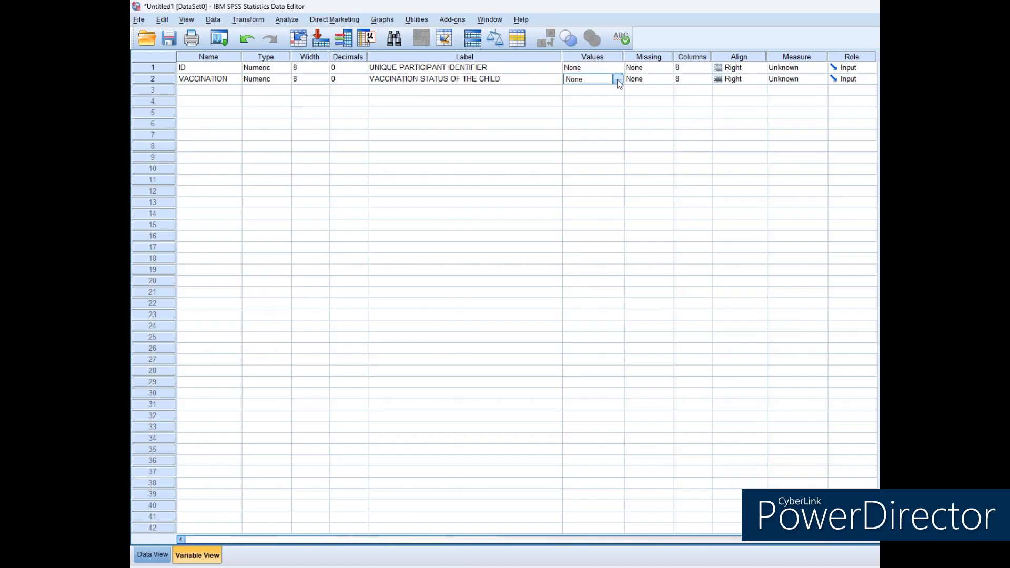
pyautogui.click(616, 80)
pyautogui.write('1')
pyautogui.click(615, 264)
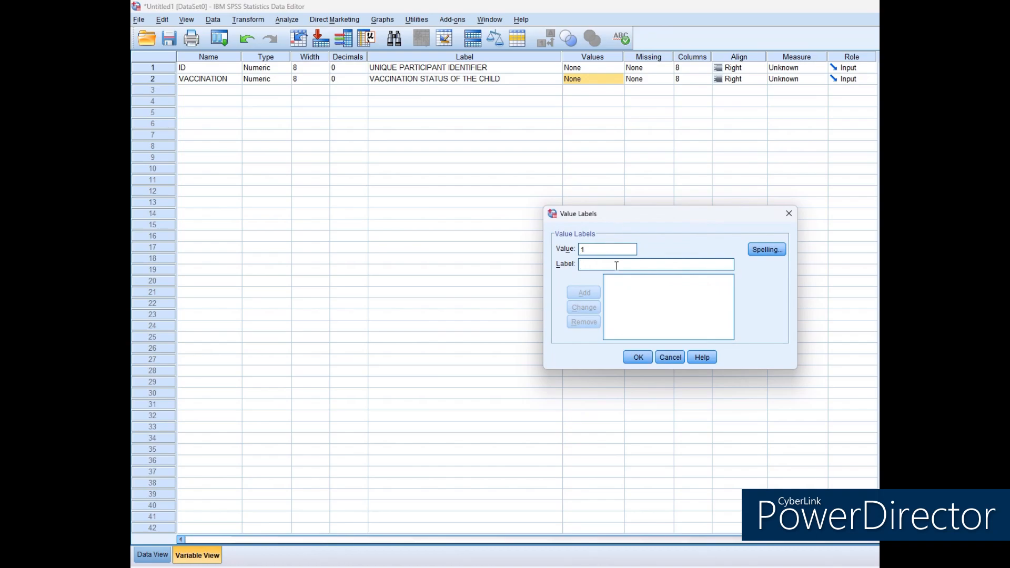
pyautogui.write('VACCINATED')
pyautogui.click(584, 293)
pyautogui.write('2')
pyautogui.click(601, 264)
pyautogui.write('UNVACCINATED')
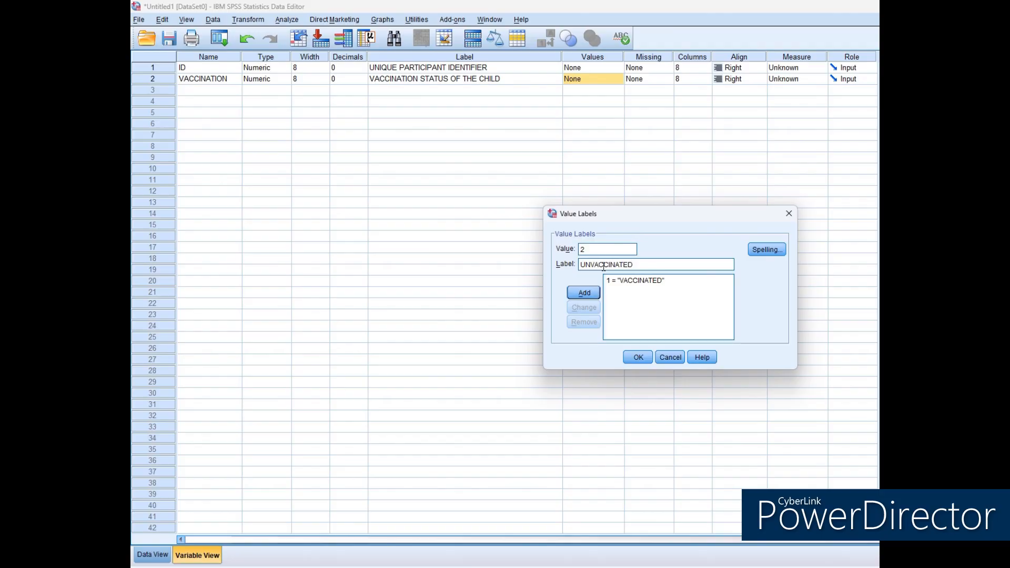
pyautogui.click(583, 295)
pyautogui.click(638, 358)
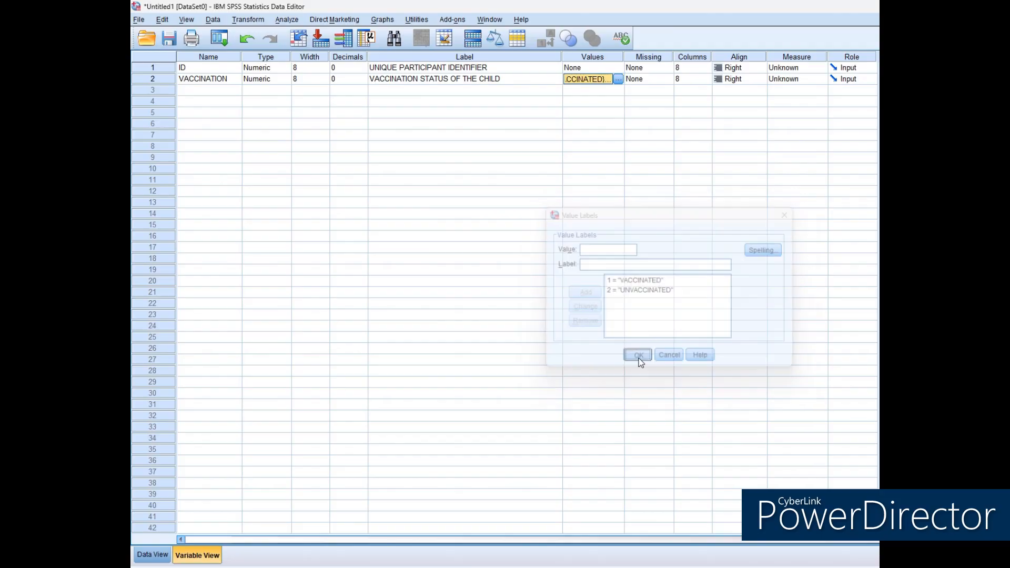
# Set the measure of ID and VACCINATION to Nominal and their alignment to Center.
pyautogui.click(804, 70)
pyautogui.click(805, 68)
pyautogui.click(798, 102)
pyautogui.click(800, 80)
pyautogui.click(800, 113)
pyautogui.click(747, 69)
pyautogui.click(747, 69)
pyautogui.click(738, 80)
pyautogui.click(746, 117)
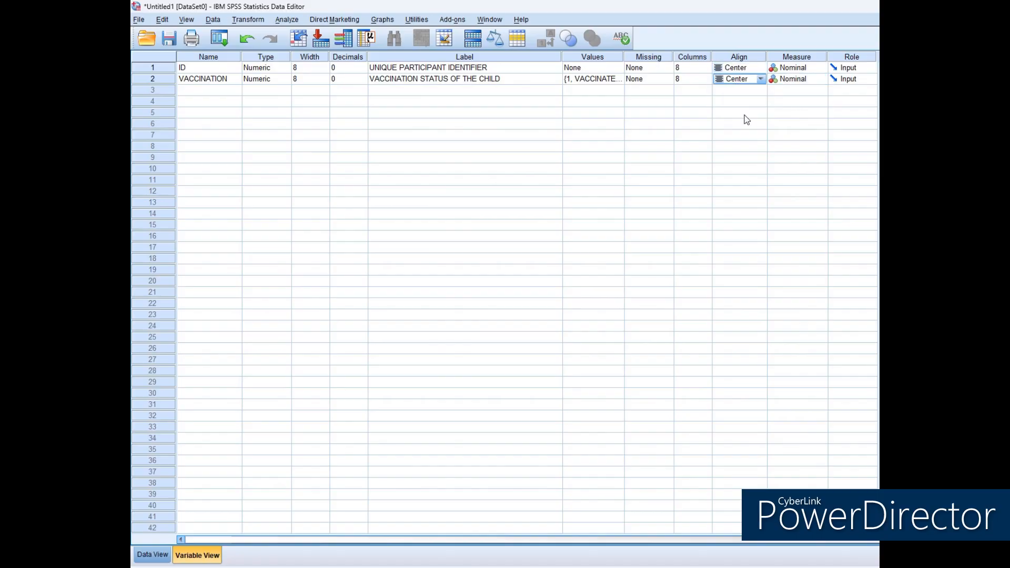
# Enter the ID values 1 to 10 for the ten cases in the data grid.
pyautogui.click(152, 555)
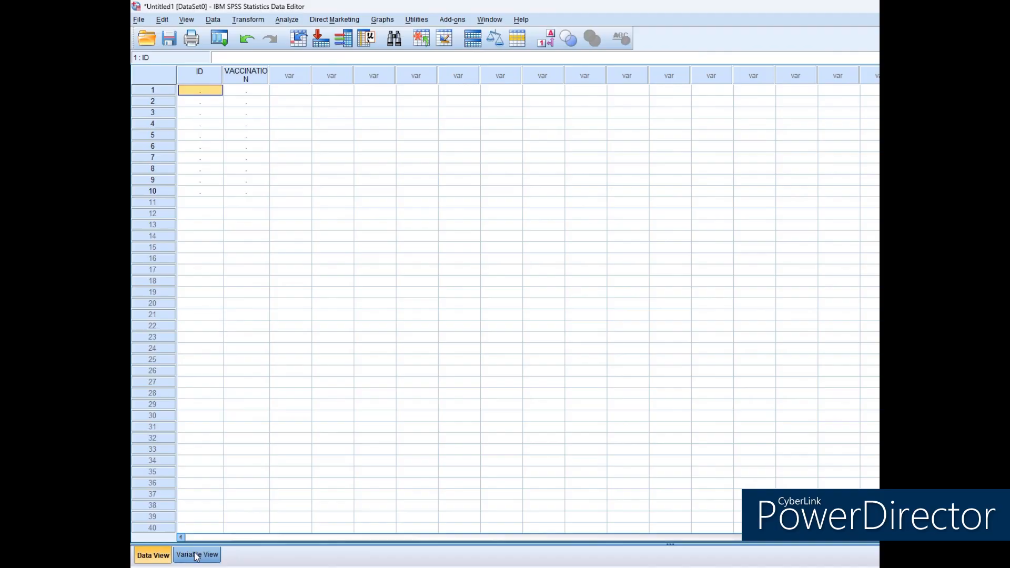
pyautogui.click(211, 91)
pyautogui.write('1 2 3 4 5 6 7 8 9 10')
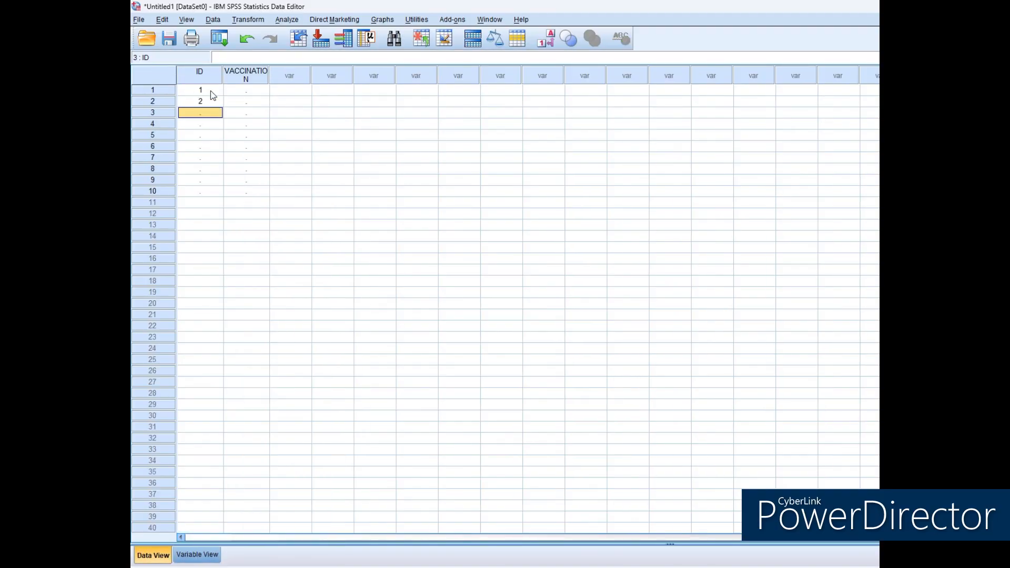
# Widen the VACCINATION column and fill its ten cases with 1, 2, 1, 1, 2, 1, 2, 1, 1 and 2.
pyautogui.click(245, 91)
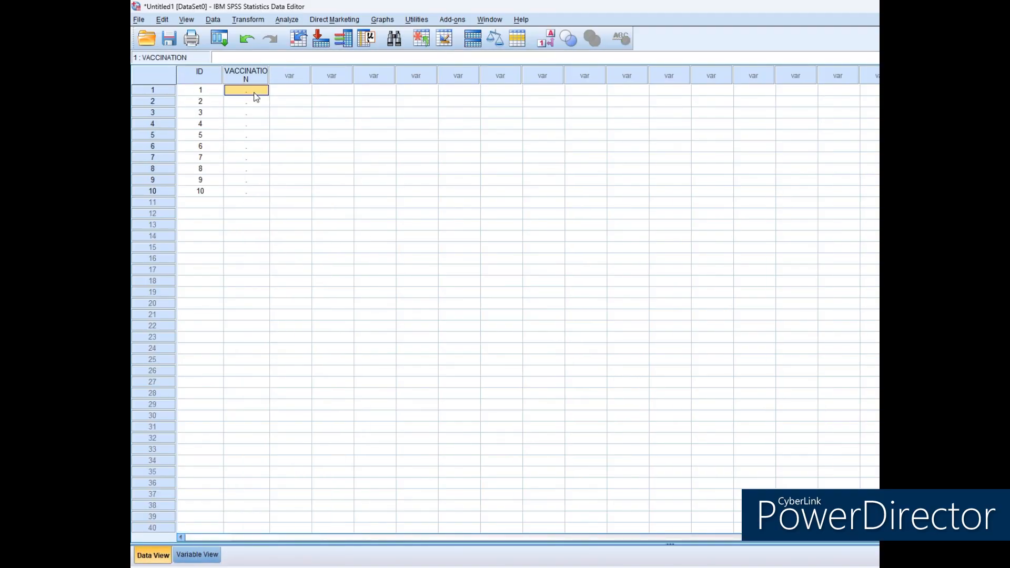
pyautogui.moveTo(269, 74); pyautogui.dragTo(294, 74)
pyautogui.write('1 2 1 1 2 1 2 1 1 2')
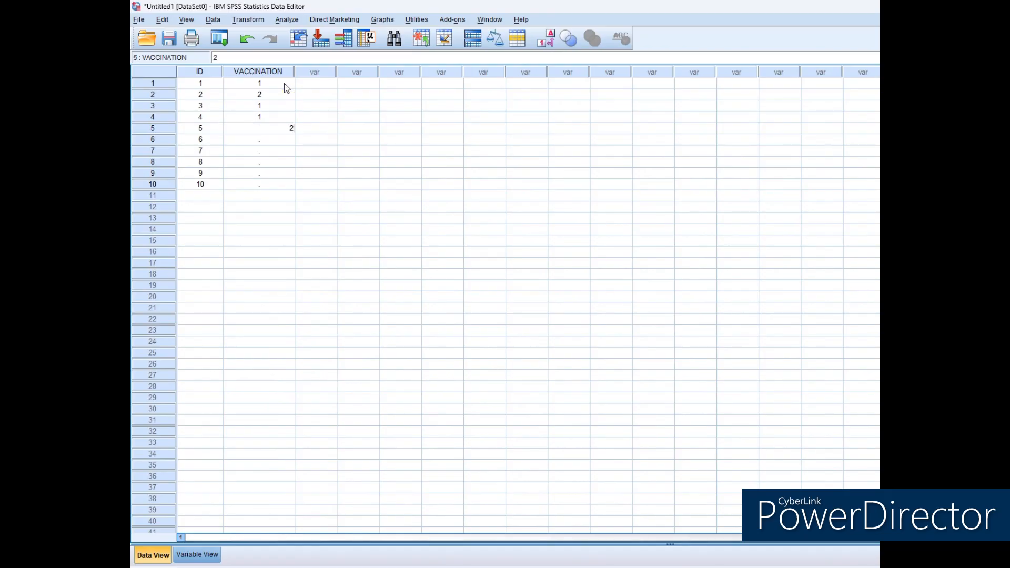
pyautogui.click(284, 83)
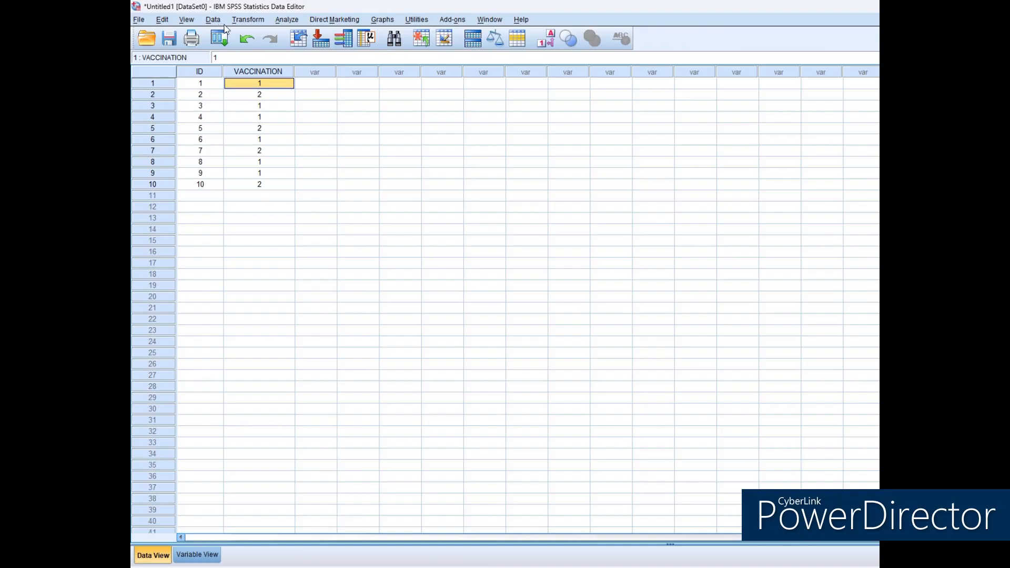
# Run a Frequencies analysis with a frequency table for the vaccination status variable.
pyautogui.click(290, 20)
pyautogui.moveTo(310, 50)
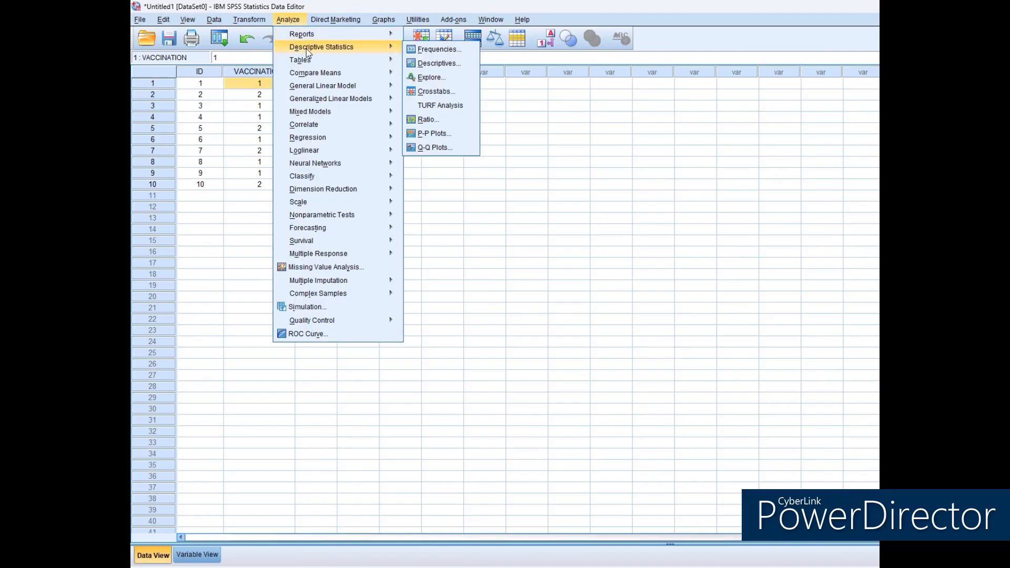
pyautogui.click(437, 49)
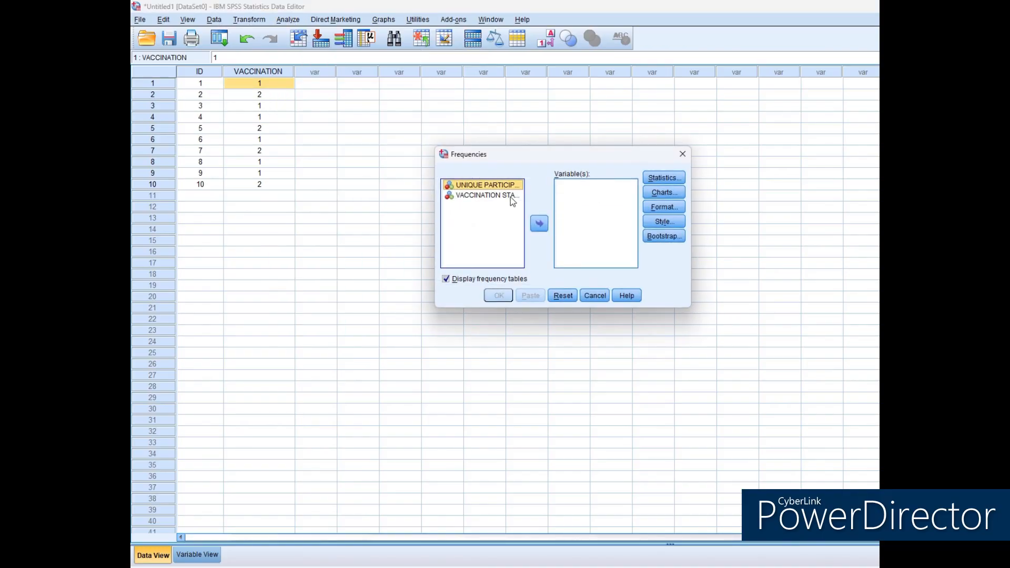
pyautogui.click(489, 197)
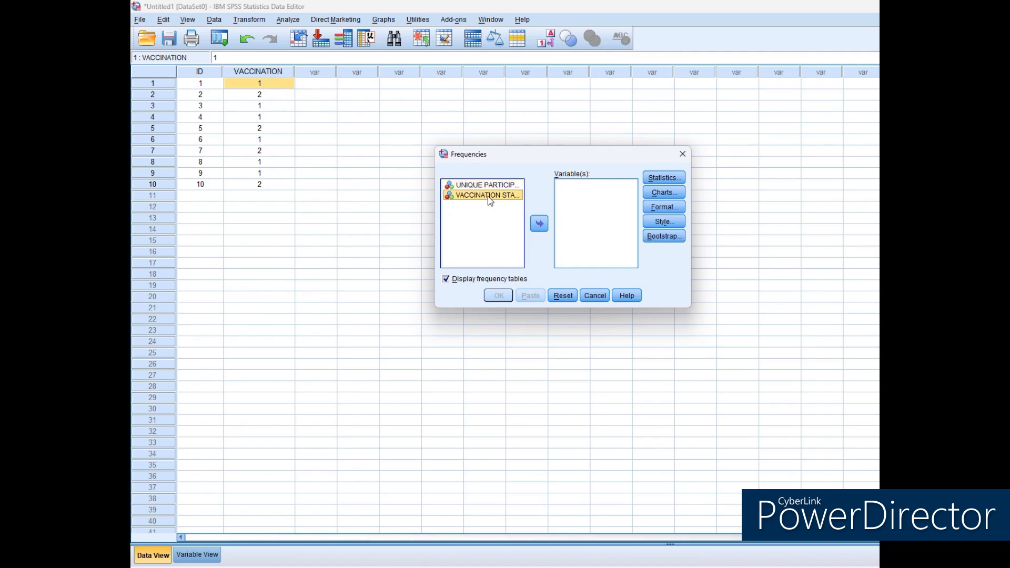
pyautogui.click(539, 224)
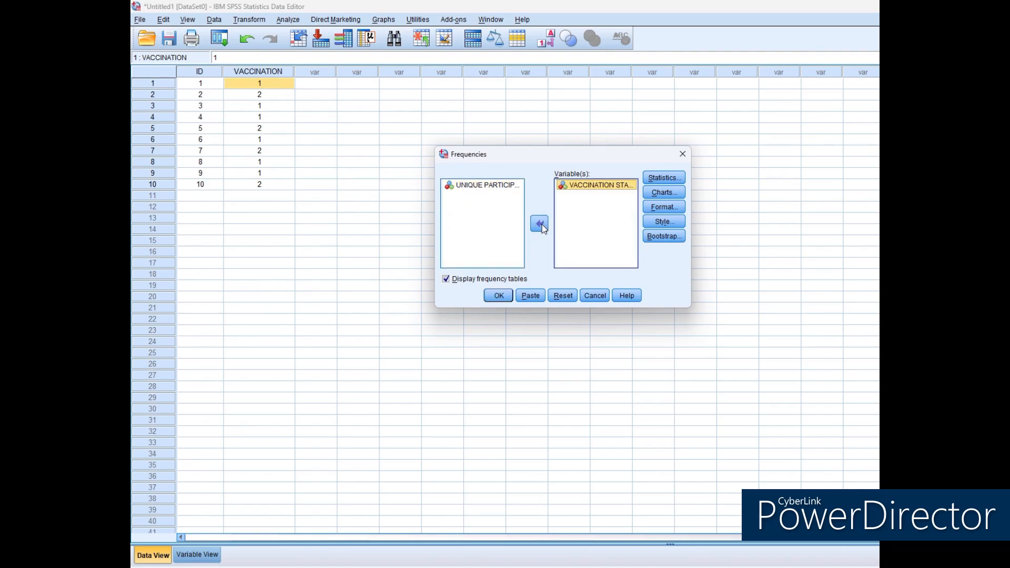
pyautogui.click(509, 298)
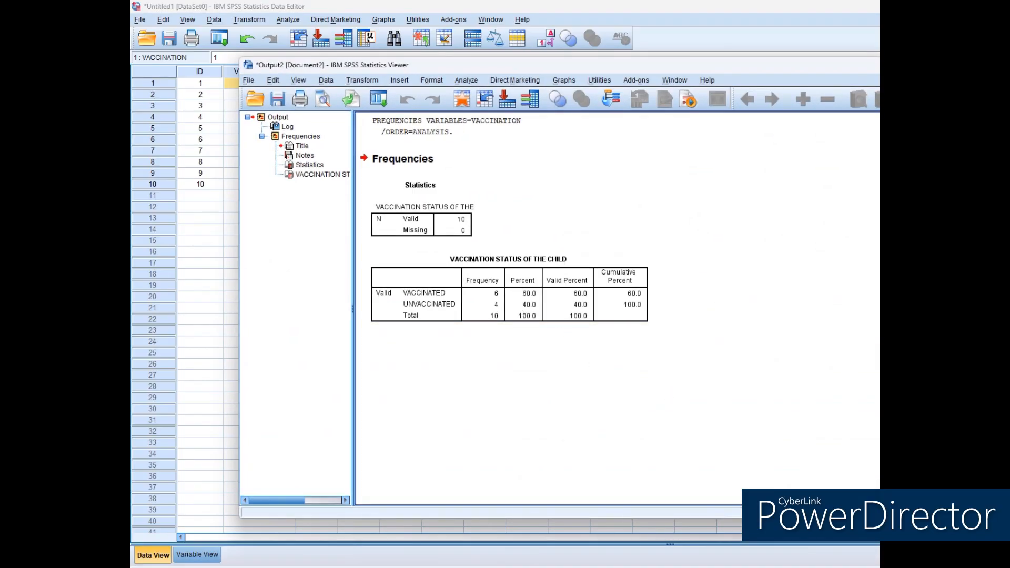
pyautogui.click(499, 310)
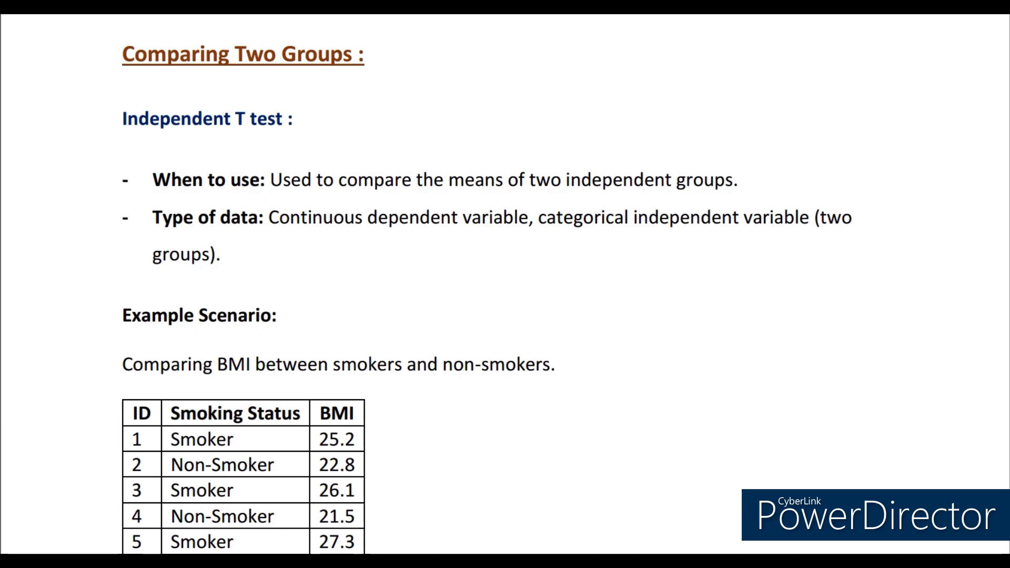
pyautogui.scroll(-4, 505, 284)
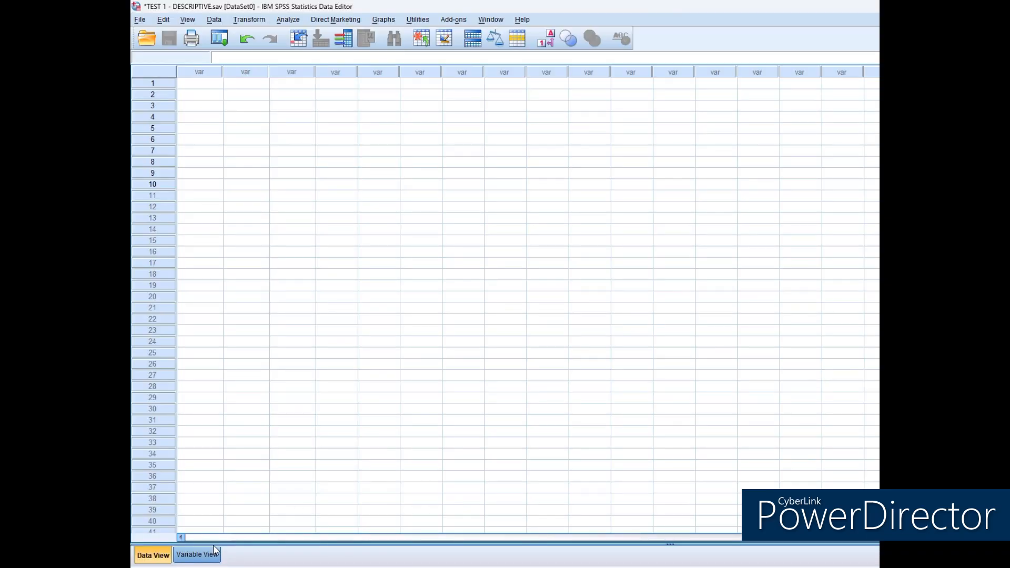
# Create three variables named ID, SMOKING_STATUS and BMI in the emptied TEST 1 - DESCRIPTIVE.sav dataset.
pyautogui.click(199, 556)
pyautogui.write('ID')
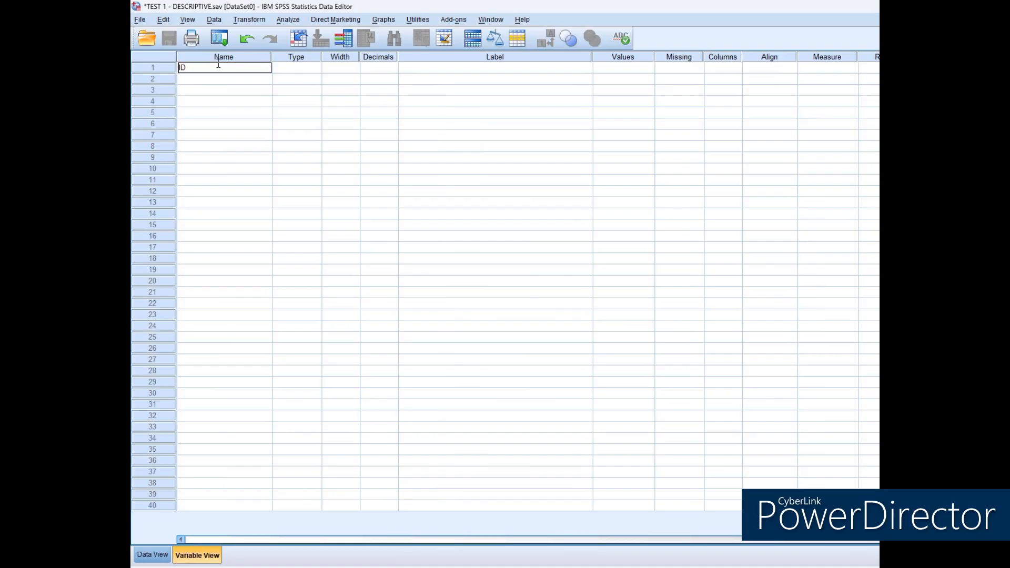
pyautogui.press('Return')
pyautogui.write('SMOKING_STATUS')
pyautogui.press('Return')
pyautogui.write('BMI')
pyautogui.press('Return')
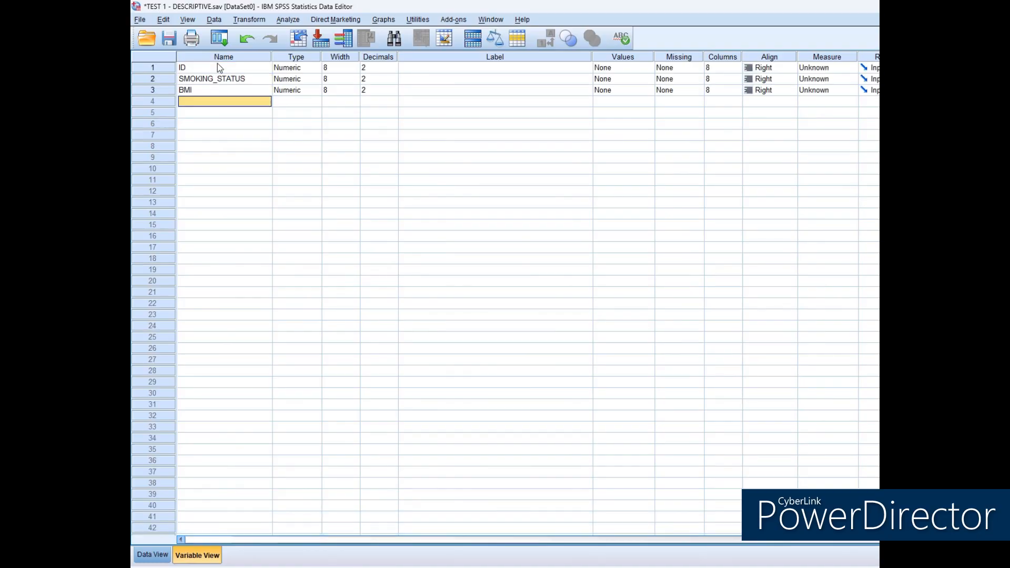
# Set the decimals of ID and SMOKING_STATUS to 0.
pyautogui.click(377, 68)
pyautogui.press('BackSpace')
pyautogui.write('0')
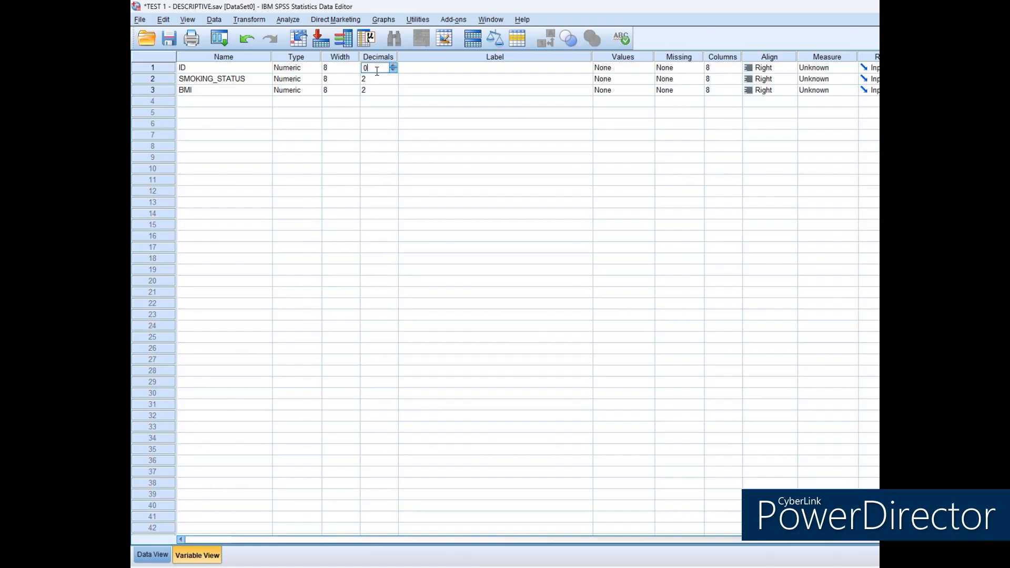
pyautogui.click(373, 79)
pyautogui.click(421, 91)
# Label the three variables PARTICIPANT ID, SMOKING STATUS and BODY MASS INDEX ( KG/SQUARE METRE).
pyautogui.click(541, 69)
pyautogui.write('PARTICIPANT ID')
pyautogui.press('Return')
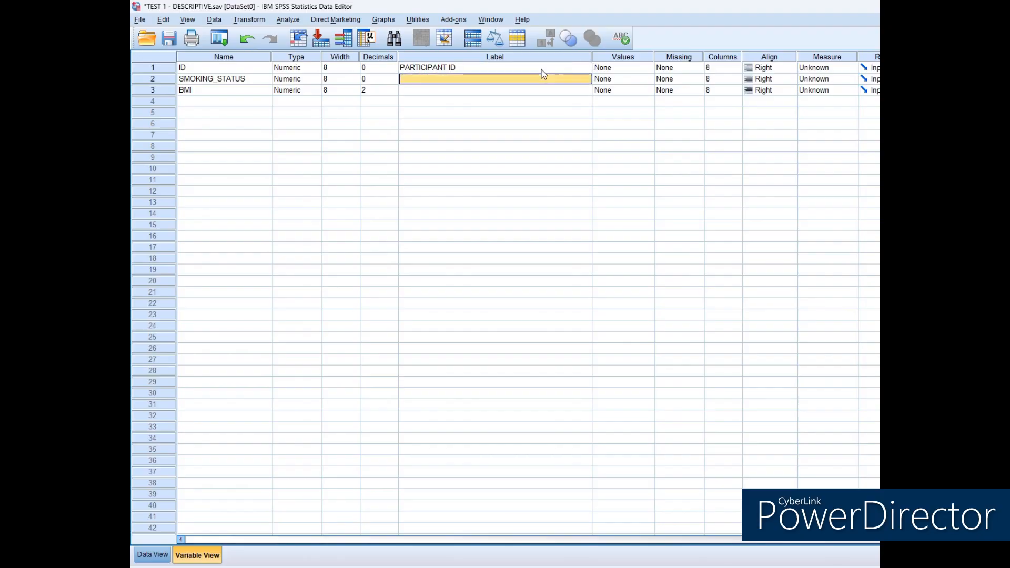
pyautogui.write('SMOKING STATI')
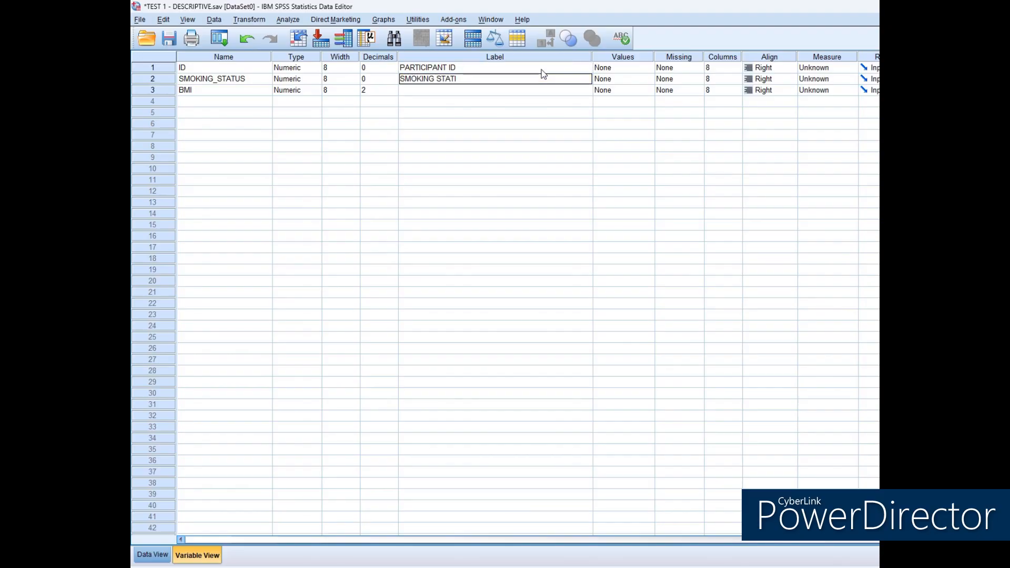
pyautogui.write('S')
pyautogui.press('Return')
pyautogui.write('BODY MAS')
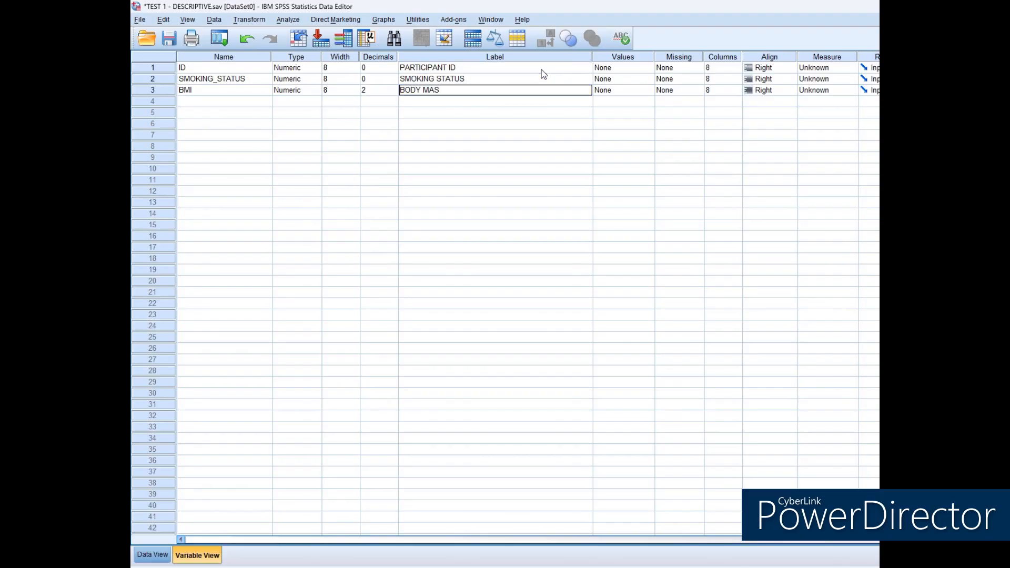
pyautogui.write('S INDEX ( KG/SQUARE METRE)')
pyautogui.click(626, 103)
# Define the value labels of SMOKING_STATUS as 1 = SMOKER and 2 = NON SMOKER.
pyautogui.click(607, 71)
pyautogui.click(648, 81)
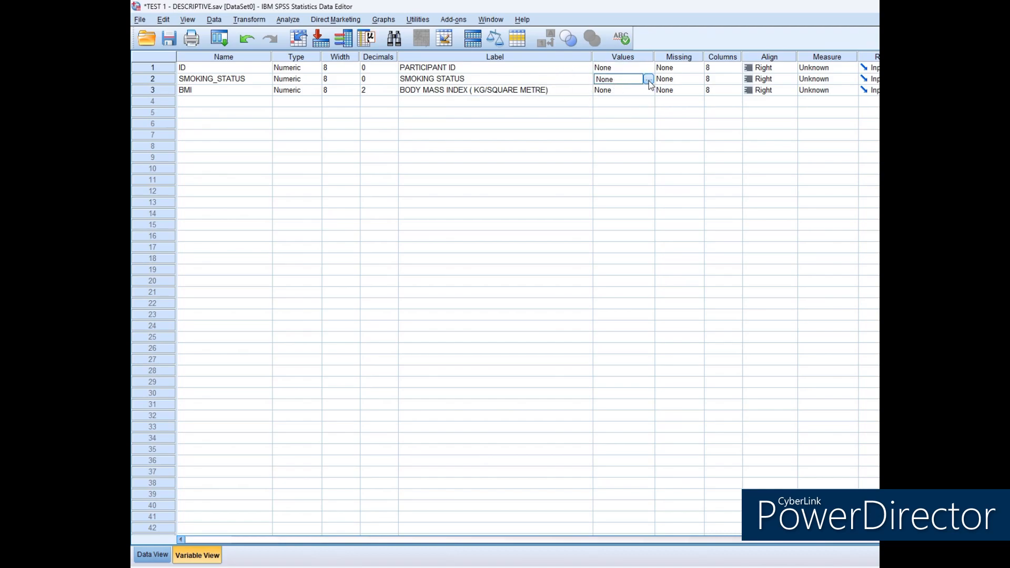
pyautogui.click(648, 80)
pyautogui.write('1')
pyautogui.click(661, 268)
pyautogui.write('SMOKER')
pyautogui.hotkey('alt', 'a')
pyautogui.write('2')
pyautogui.click(624, 265)
pyautogui.write('NON SMOKER')
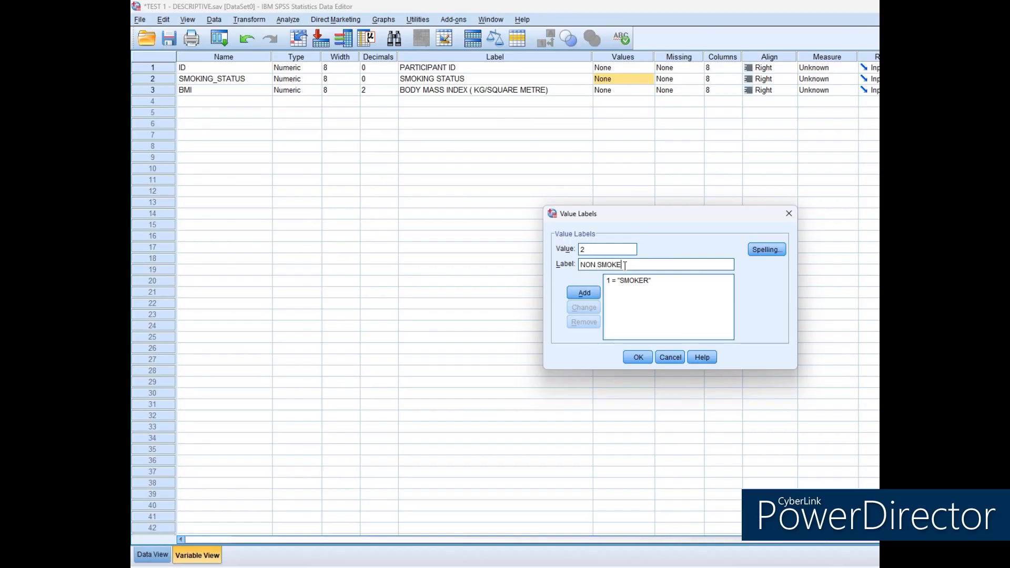
pyautogui.hotkey('alt', 'a')
pyautogui.press('Return')
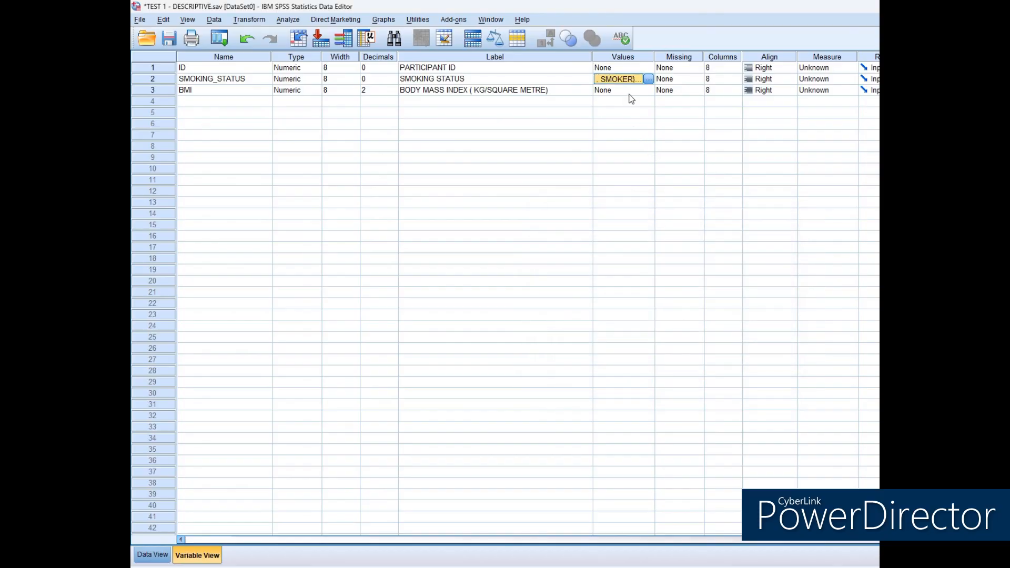
pyautogui.click(630, 92)
# Set the measure of ID and SMOKING_STATUS to Nominal and that of BMI to Scale.
pyautogui.click(844, 67)
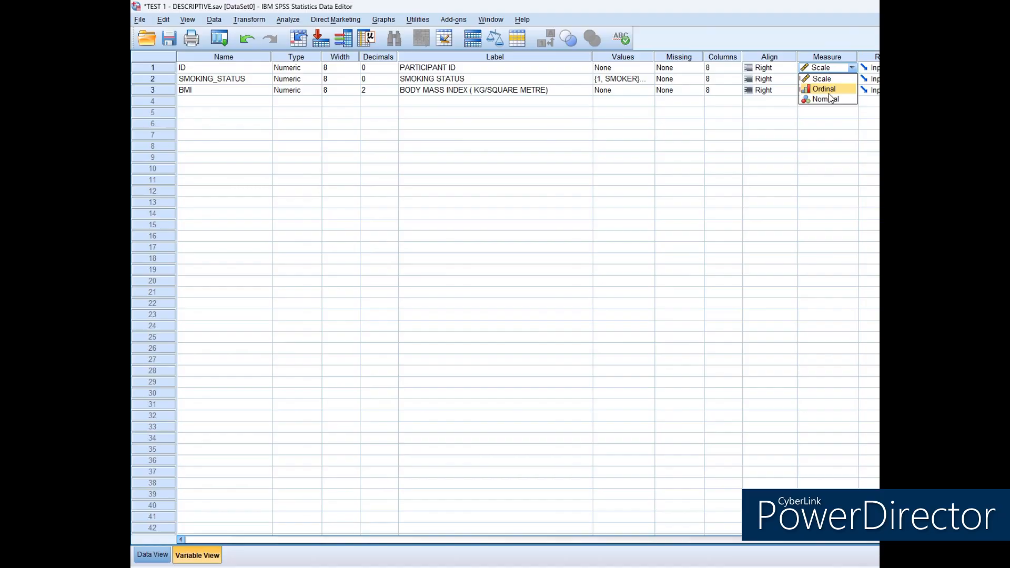
pyautogui.click(830, 98)
pyautogui.click(830, 81)
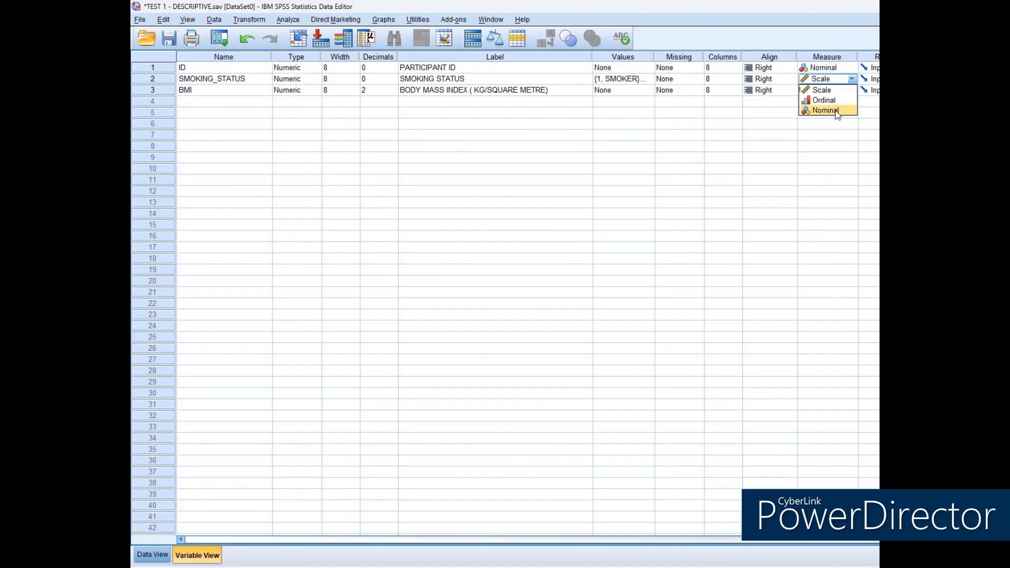
pyautogui.click(837, 110)
pyautogui.click(835, 90)
pyautogui.click(835, 101)
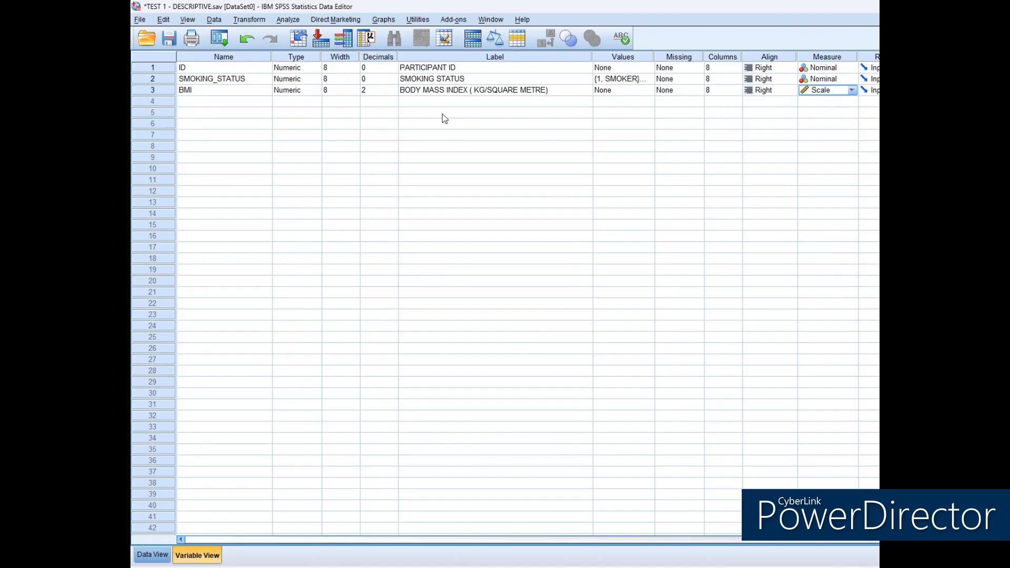
# Set the alignment of ID, SMOKING_STATUS and BMI to Center.
pyautogui.click(767, 67)
pyautogui.click(760, 98)
pyautogui.click(763, 79)
pyautogui.click(762, 106)
pyautogui.click(762, 89)
pyautogui.click(766, 93)
pyautogui.click(766, 122)
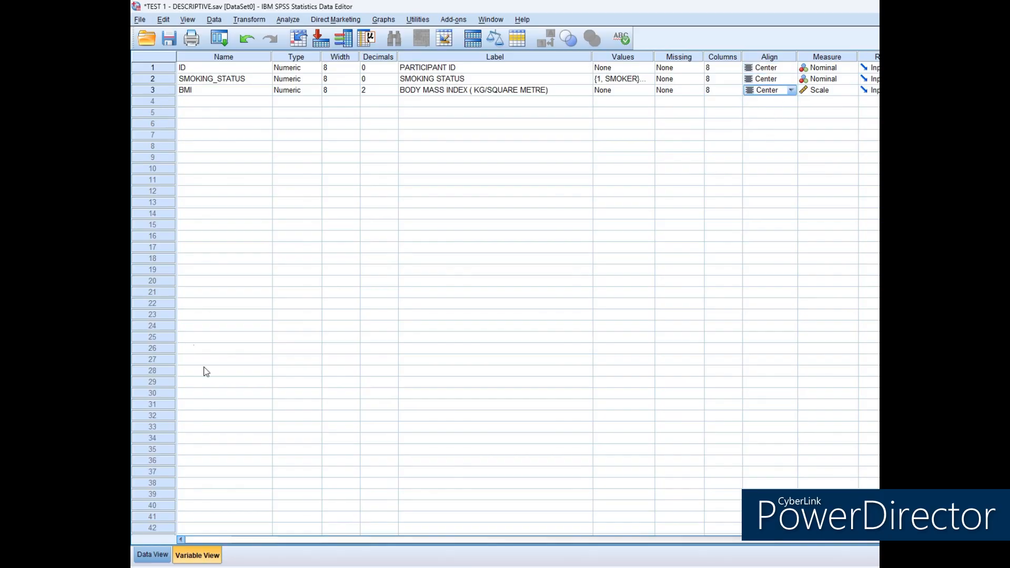
# Set up an Independent-Samples T Test with body mass index as test variable and SMOKING_STATUS as grouping variable.
pyautogui.click(152, 554)
pyautogui.click(289, 20)
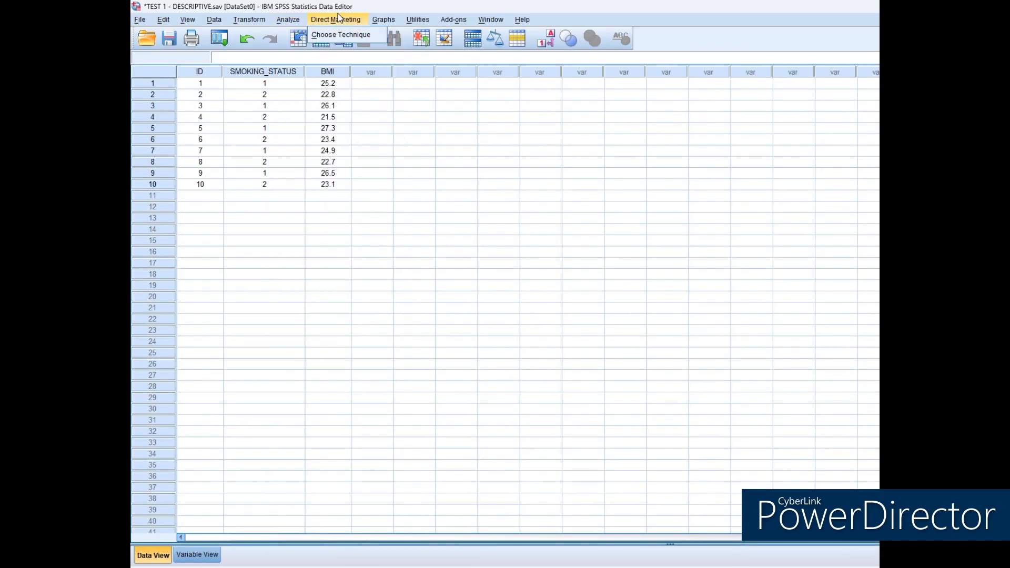
pyautogui.click(293, 23)
pyautogui.click(294, 21)
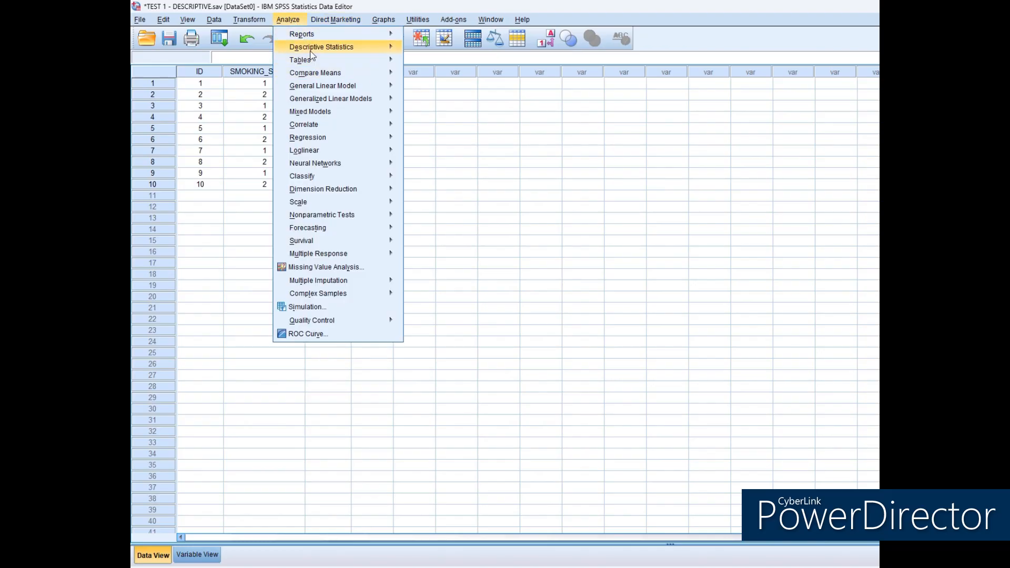
pyautogui.moveTo(336, 73)
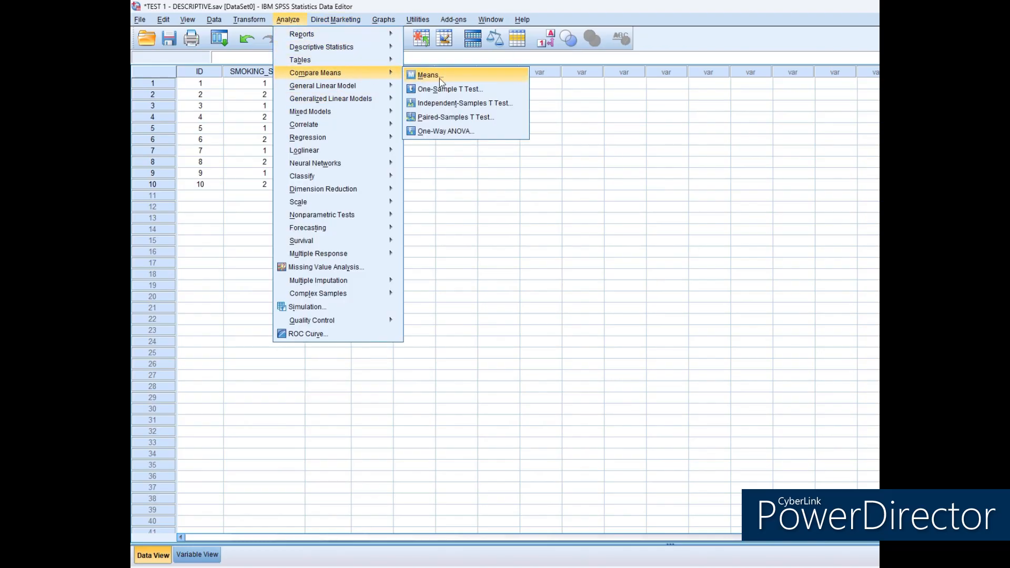
pyautogui.click(453, 103)
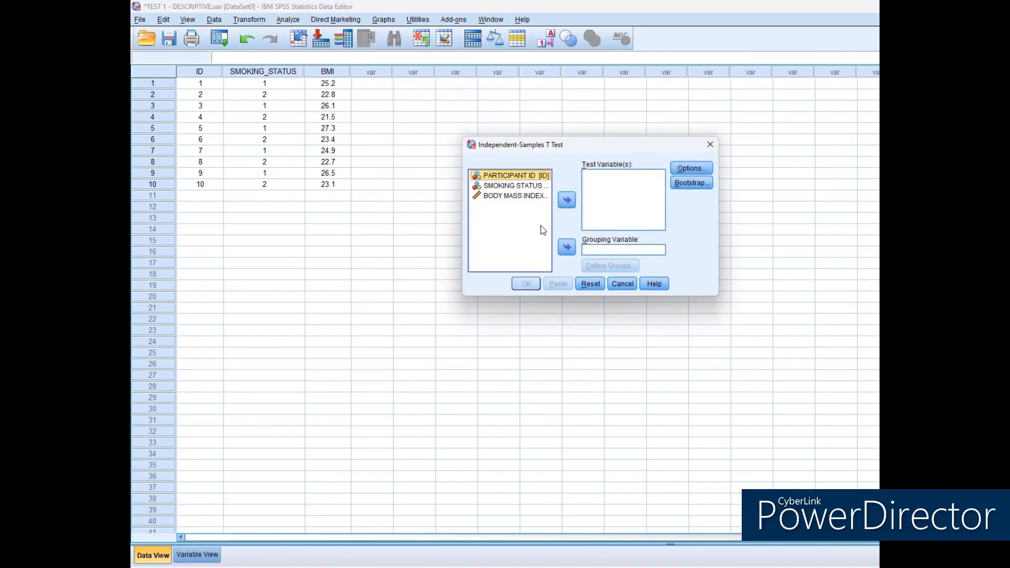
pyautogui.click(526, 196)
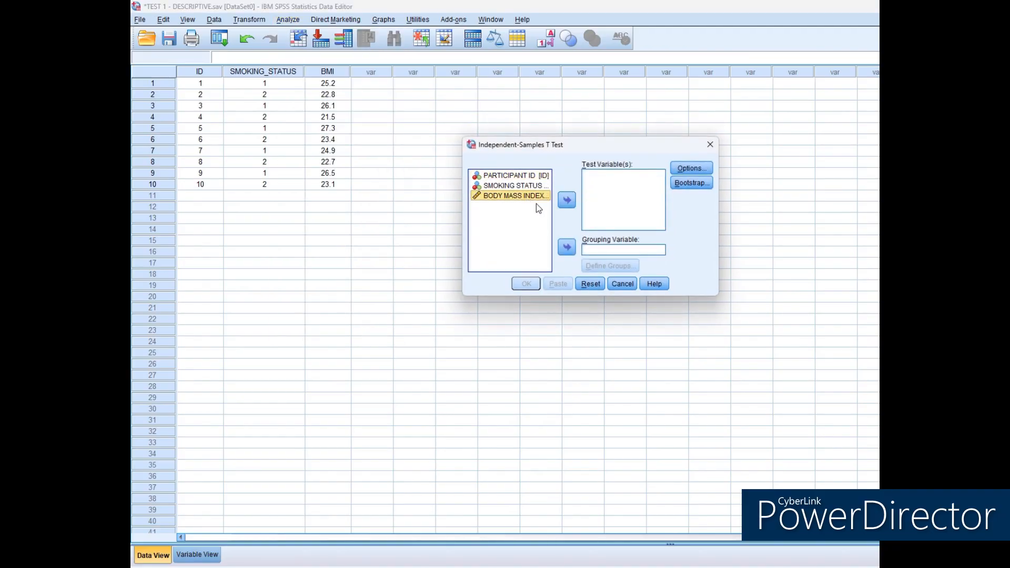
pyautogui.click(566, 200)
pyautogui.click(567, 246)
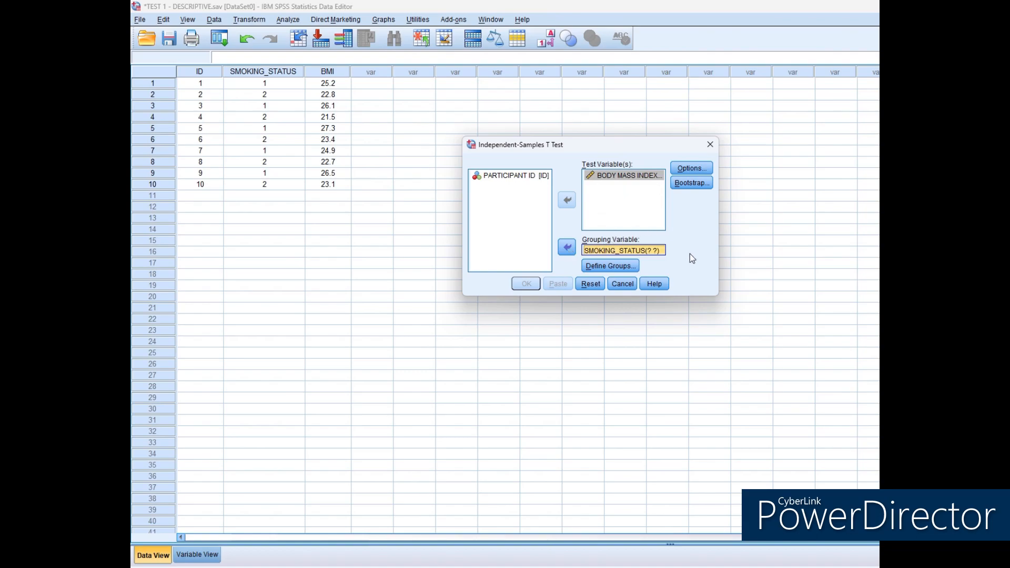
# Define the grouping values as 1 for group 1 and 2 for group 2, and run the t-test.
pyautogui.click(610, 265)
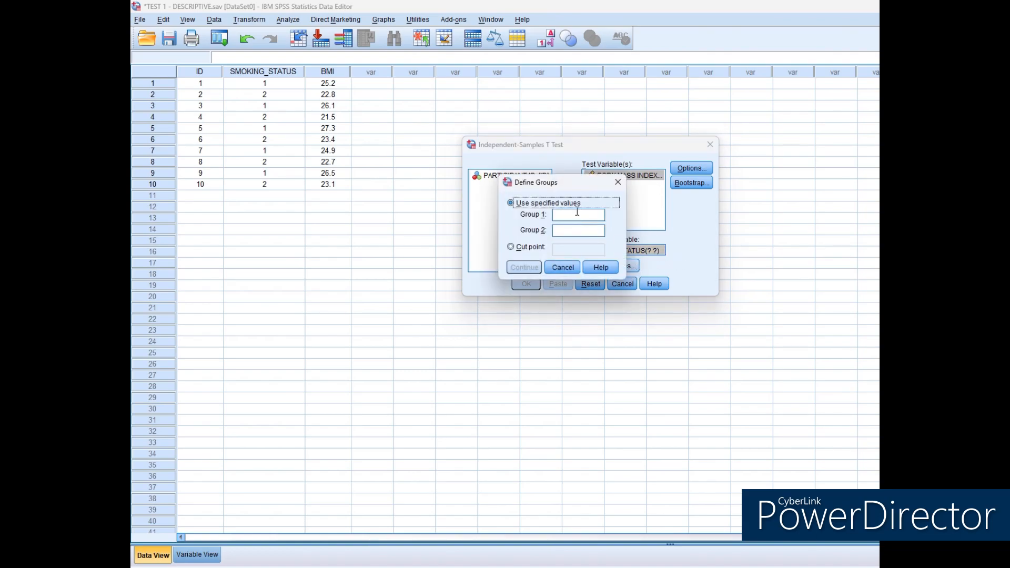
pyautogui.click(580, 216)
pyautogui.write('1 ')
pyautogui.write('2')
pyautogui.click(534, 269)
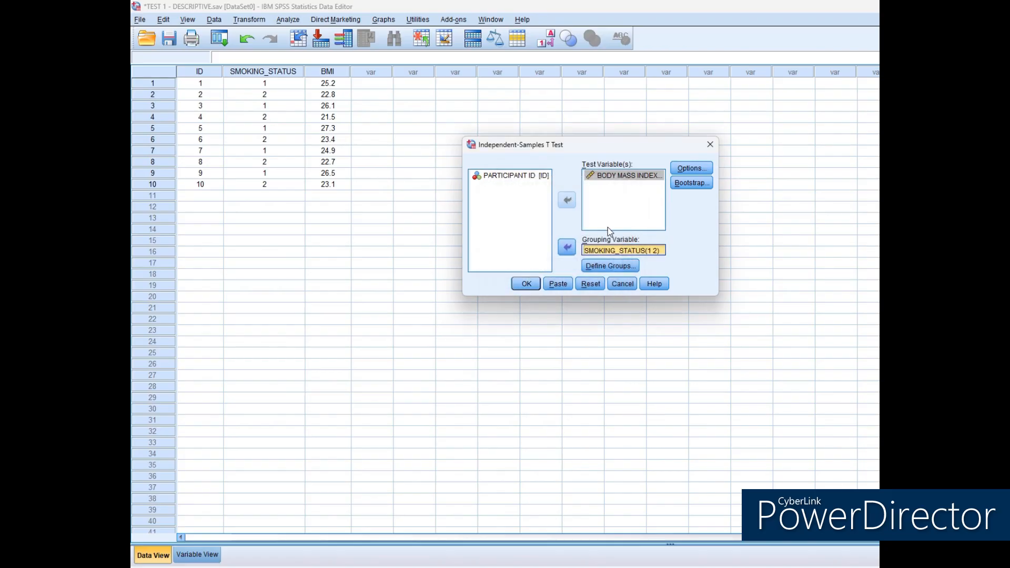
pyautogui.click(528, 288)
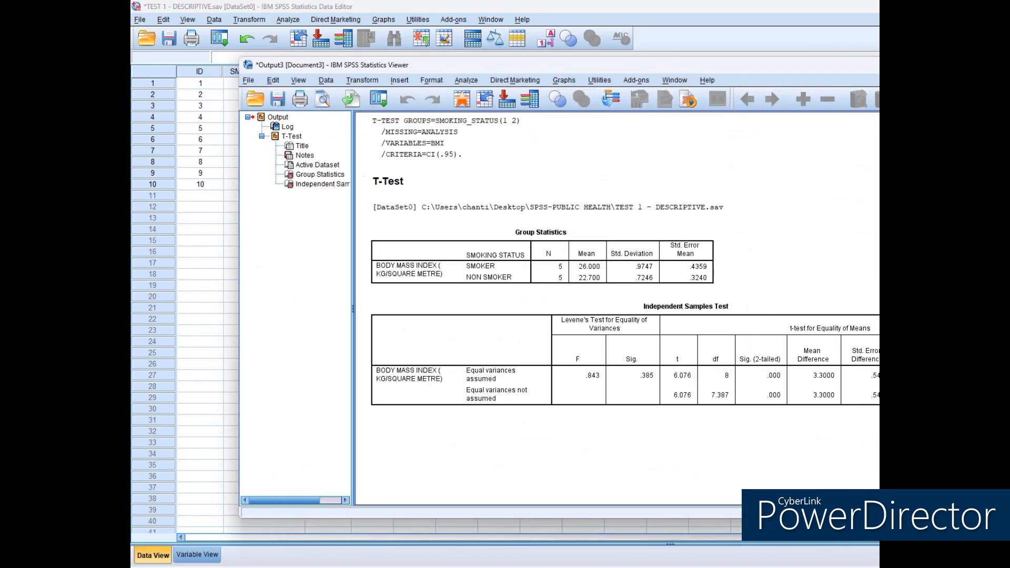
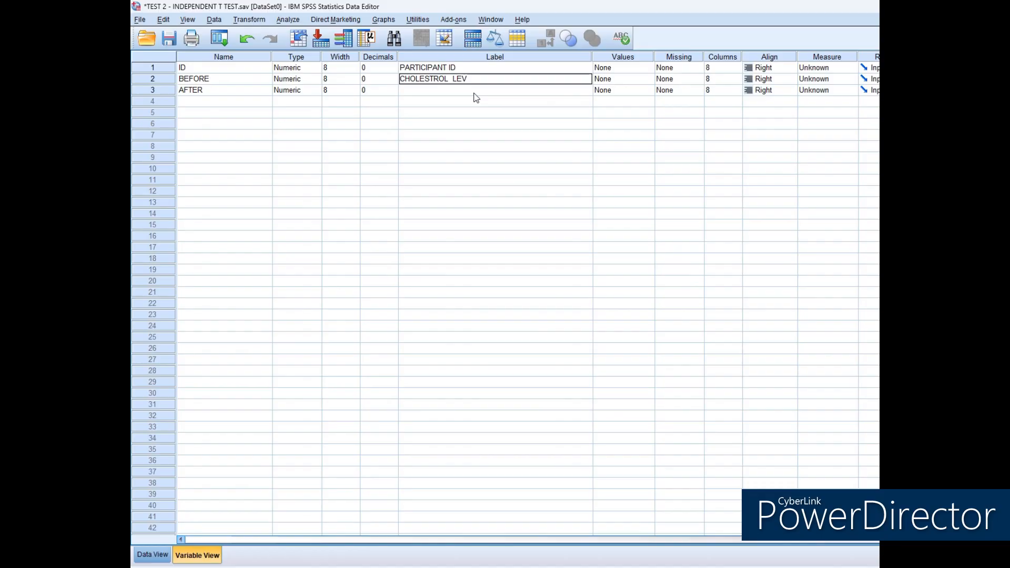
# Label BEFORE as "CHOLESTROL LEVELS BEFORE - MG/DL" and AFTER as "CHOLESTROL LEVELS AFTER - MG/DL".
pyautogui.write('G/DL')
pyautogui.click(476, 94)
pyautogui.write('CHOLESTROL LEVELS AFTER - MG/DL')
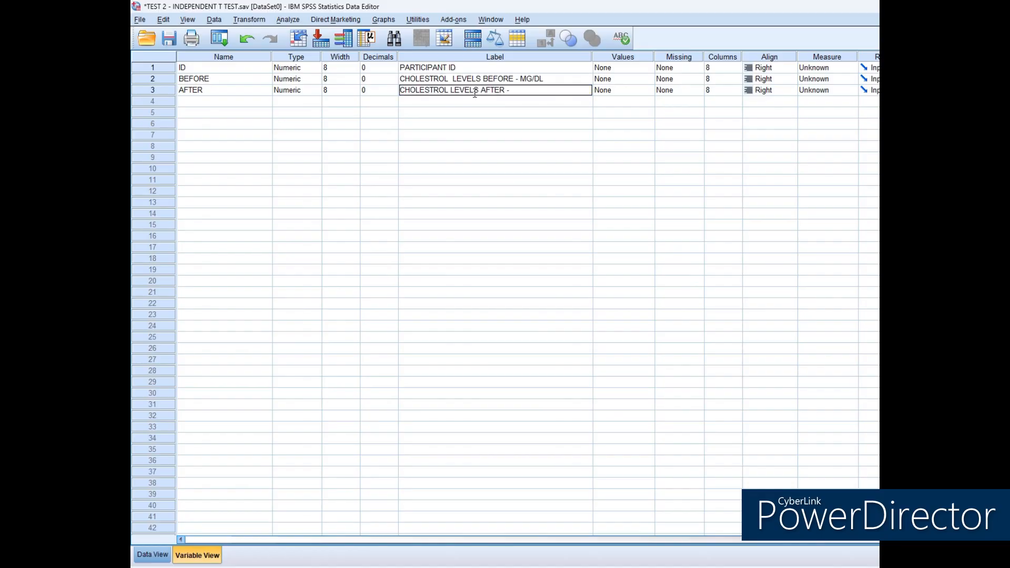
pyautogui.press('Return')
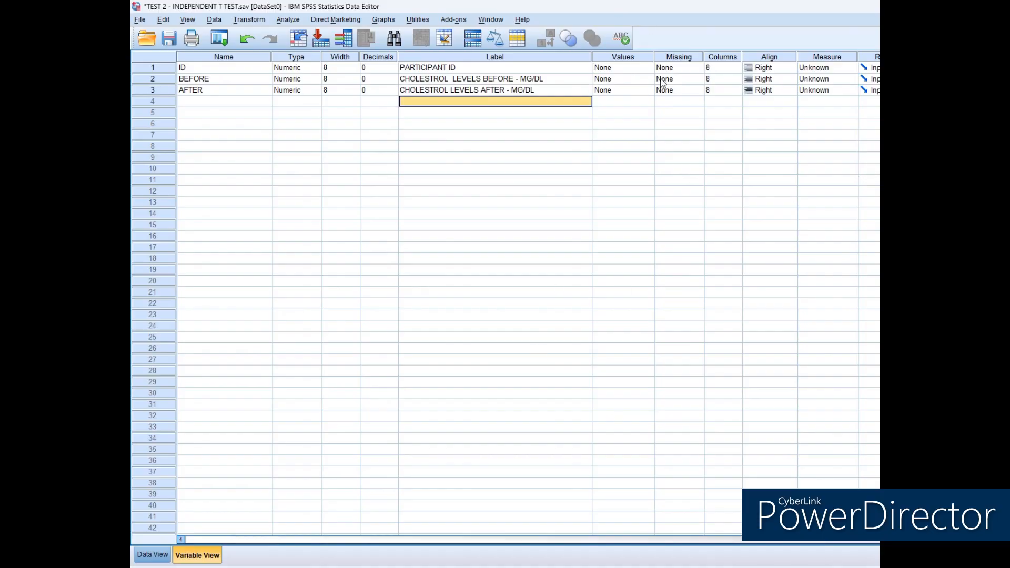
# Set the alignment of ID, BEFORE and AFTER to Center.
pyautogui.click(696, 68)
pyautogui.click(756, 231)
pyautogui.click(790, 68)
pyautogui.click(768, 99)
pyautogui.click(791, 79)
pyautogui.click(768, 110)
pyautogui.click(791, 90)
pyautogui.click(768, 121)
# Set the measure of ID to Nominal and that of BEFORE and AFTER to Scale.
pyautogui.click(851, 67)
pyautogui.click(825, 99)
pyautogui.click(850, 79)
pyautogui.click(821, 90)
pyautogui.click(851, 90)
pyautogui.click(821, 101)
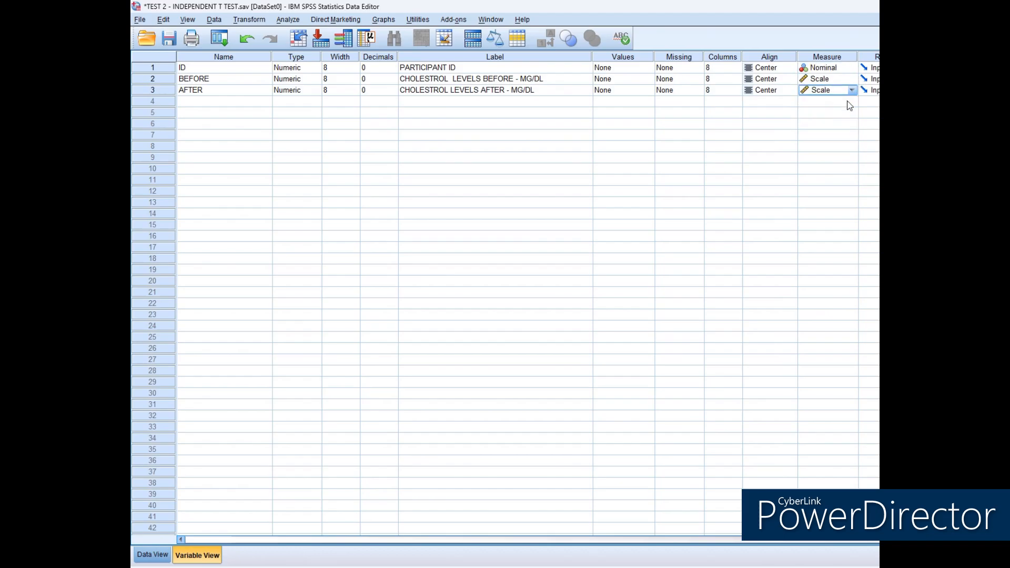
# Run a Paired-Samples T Test with the before and after cholesterol levels as the variable pair.
pyautogui.click(152, 554)
pyautogui.click(292, 22)
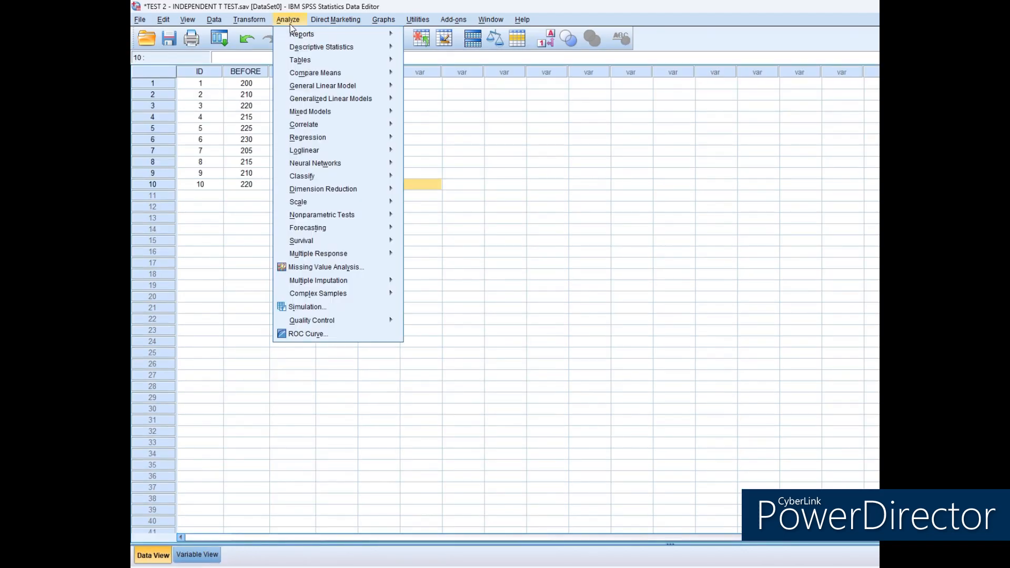
pyautogui.moveTo(341, 74)
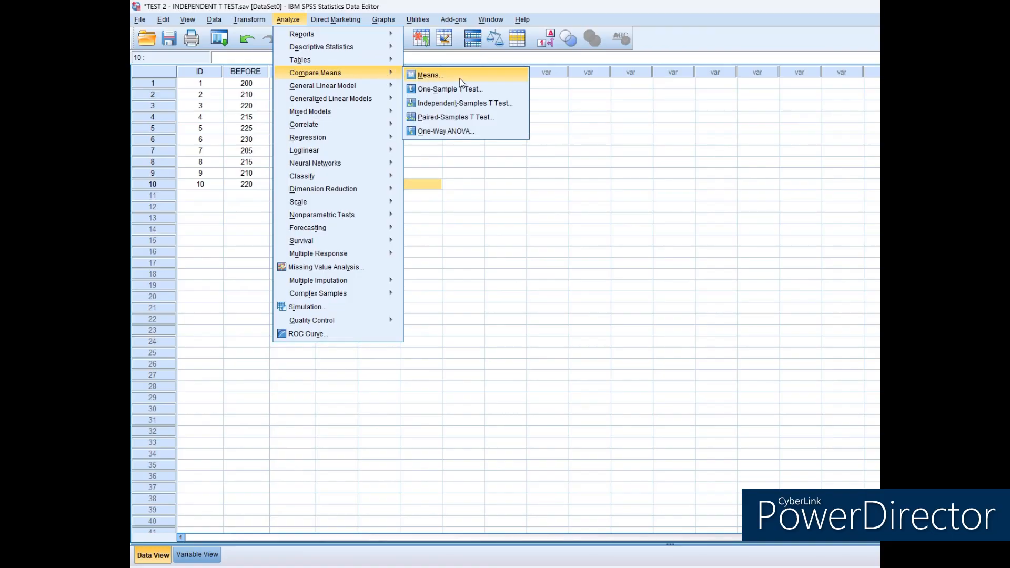
pyautogui.click(468, 117)
pyautogui.moveTo(387, 13); pyautogui.dragTo(667, 178)
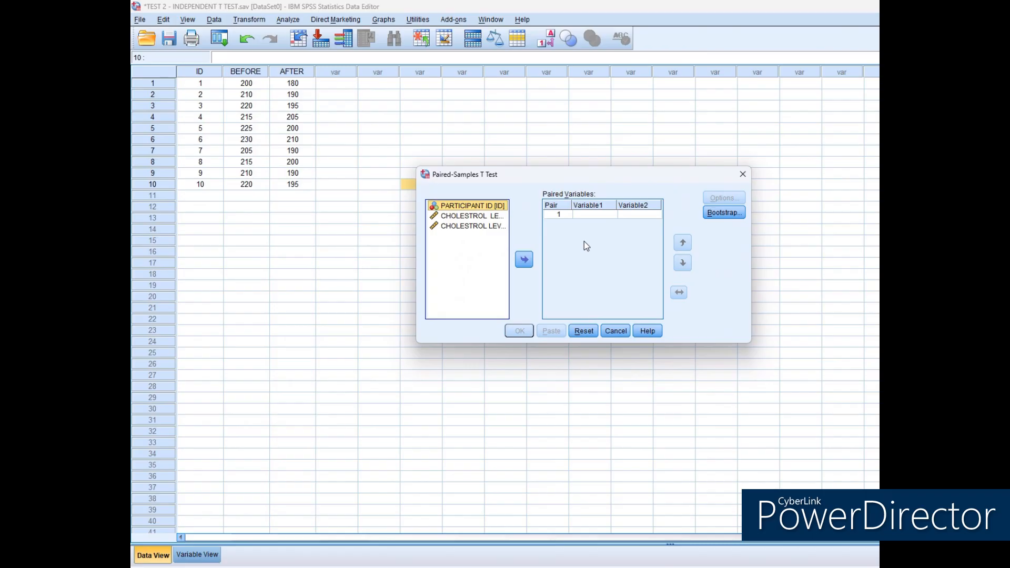
pyautogui.click(498, 217)
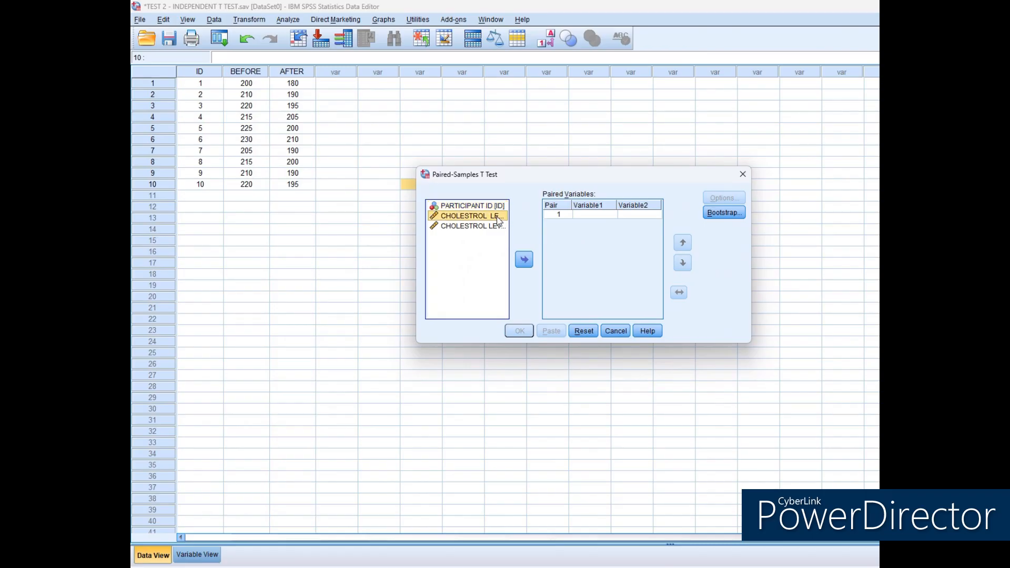
pyautogui.click(524, 259)
pyautogui.click(524, 260)
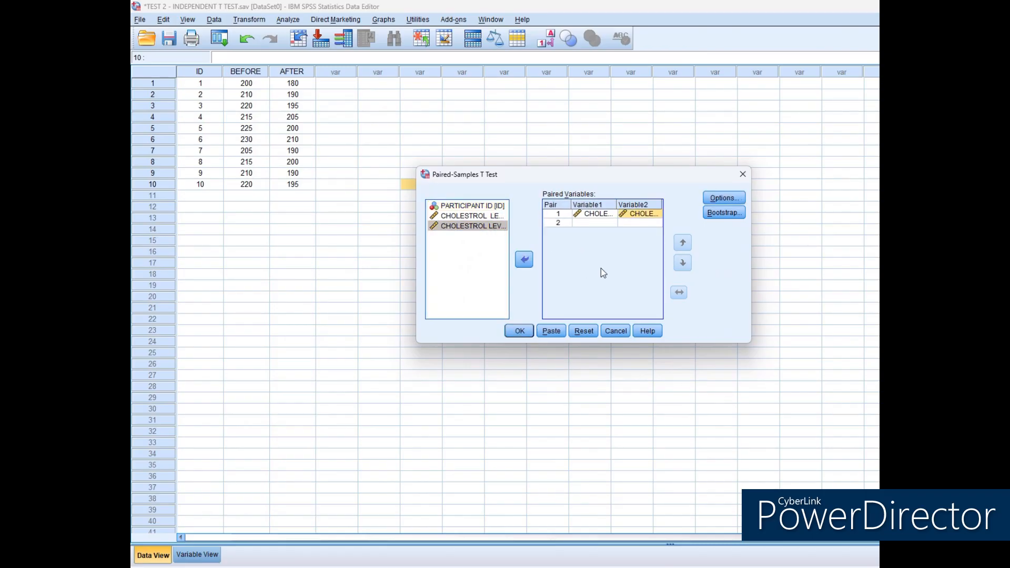
pyautogui.click(519, 331)
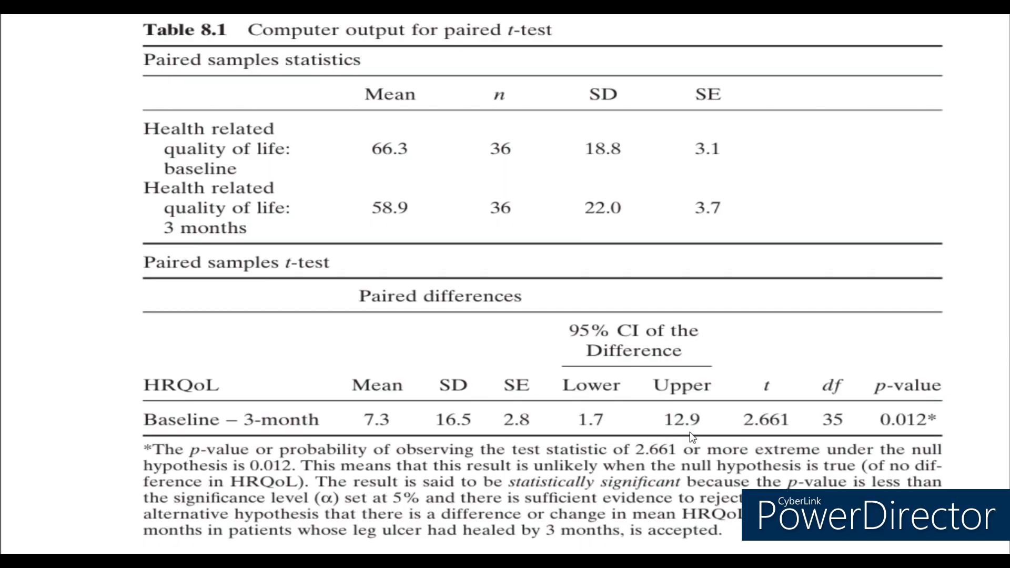
# Read the notes on interpreting the paired t-test output and the Mann-Whitney U test section with its stress level example.
pyautogui.scroll(-6, 505, 284)
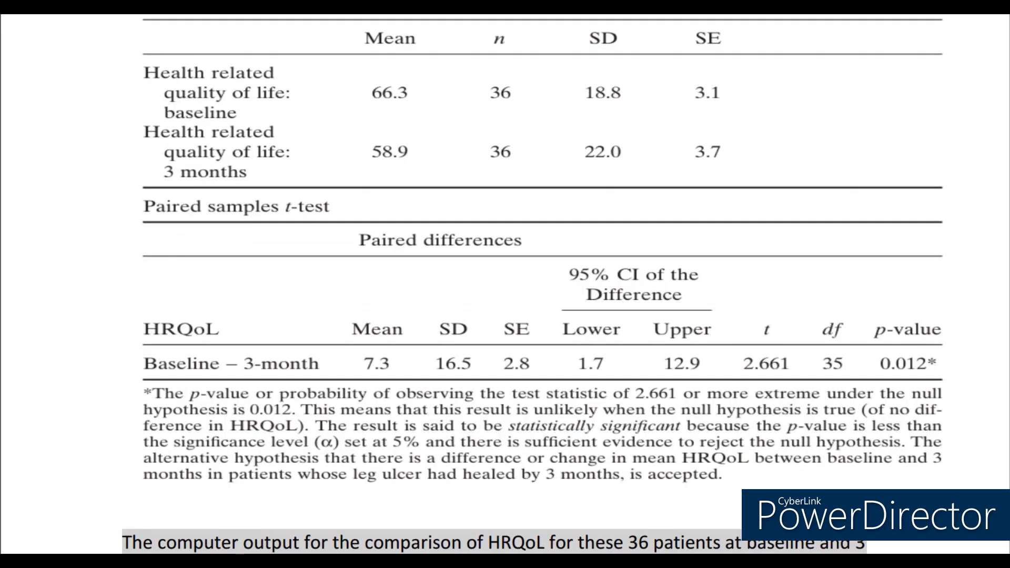
pyautogui.scroll(1, 505, 284)
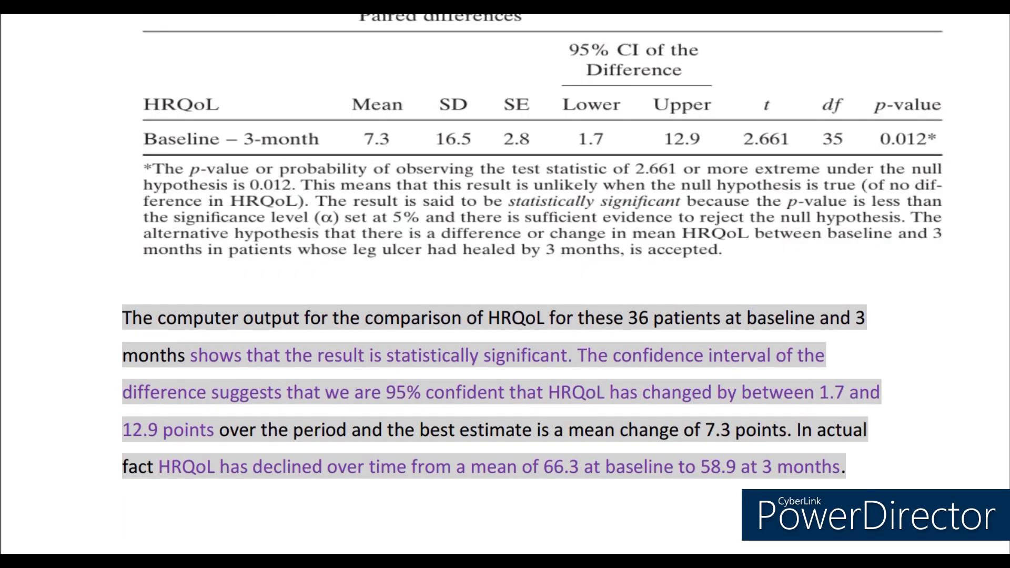
pyautogui.scroll(-1, 532, 247)
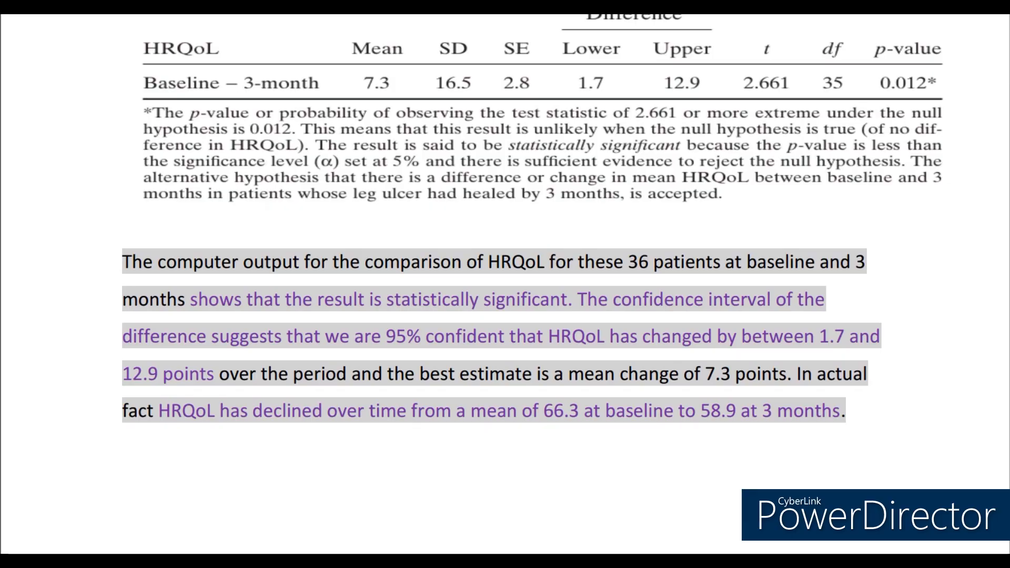
pyautogui.scroll(-15, 505, 284)
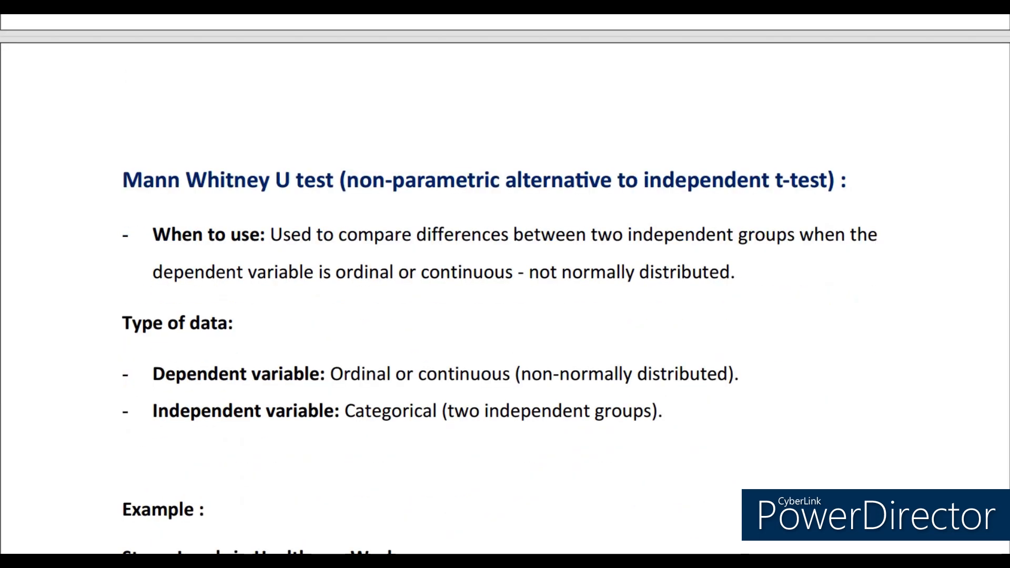
pyautogui.scroll(-2, 505, 284)
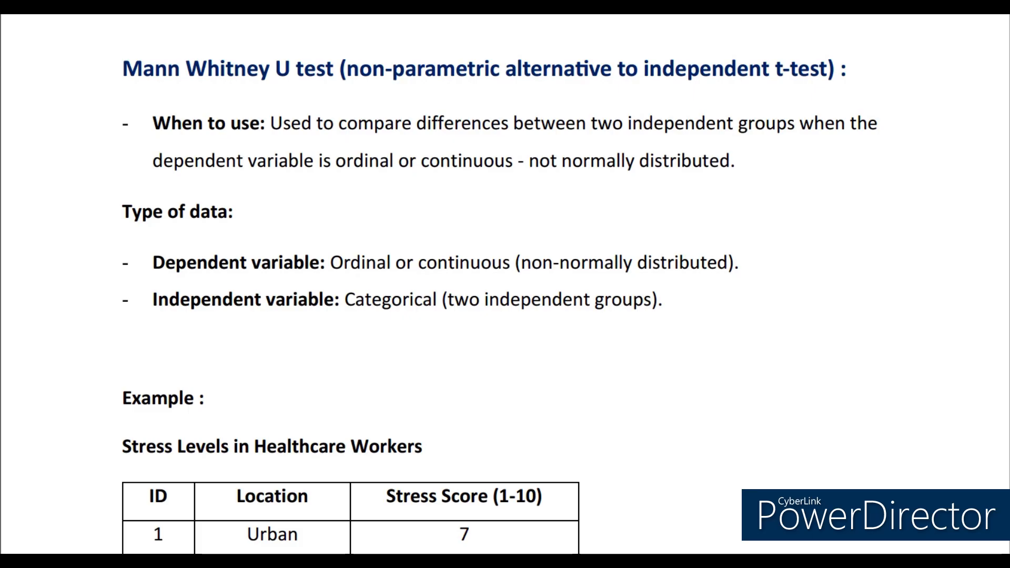
pyautogui.scroll(-6, 505, 284)
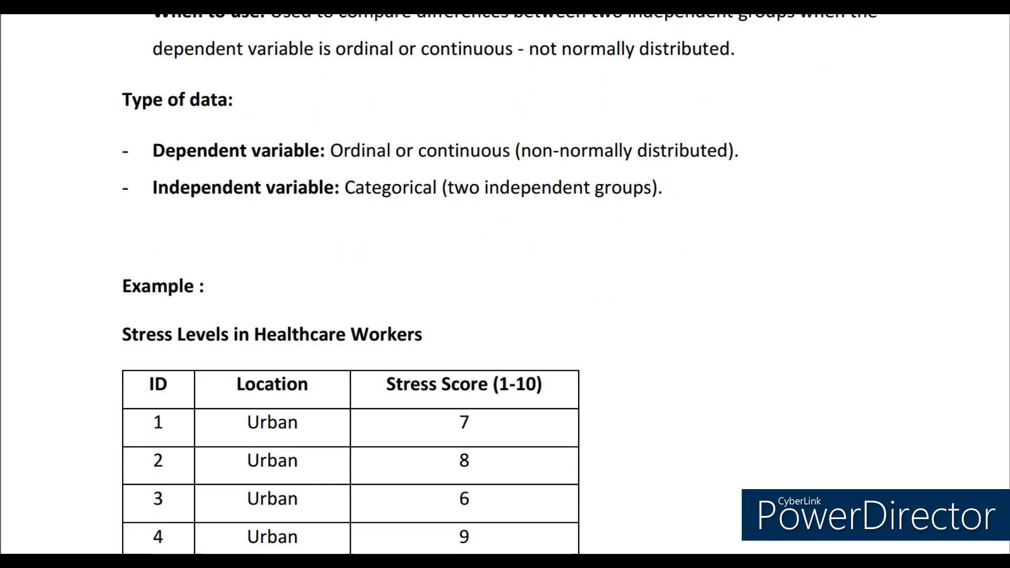
pyautogui.scroll(-1, 505, 284)
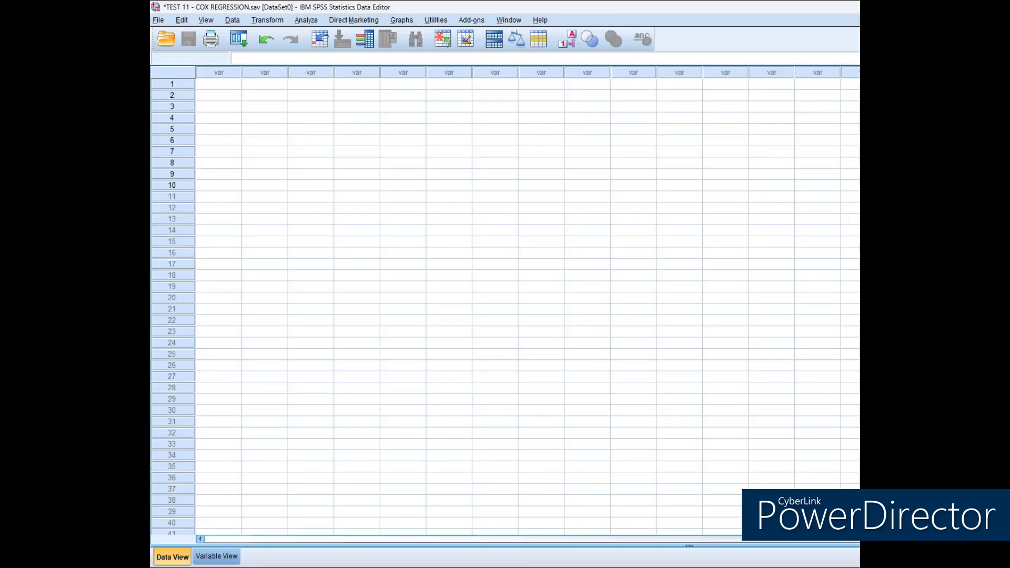
# Begin the variable definitions for the stress level example by naming the first variable ID.
pyautogui.click(226, 553)
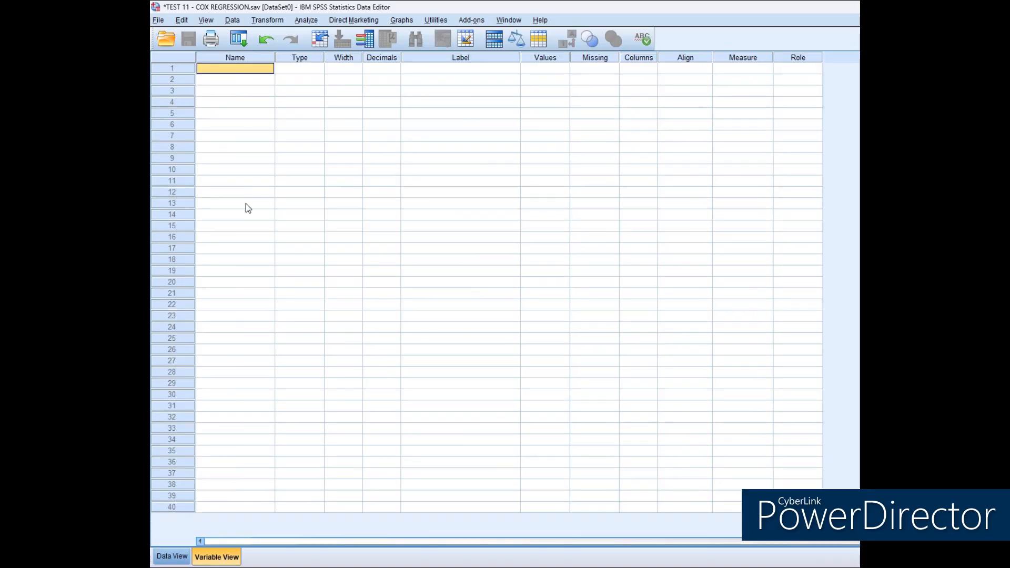
pyautogui.write('ID')
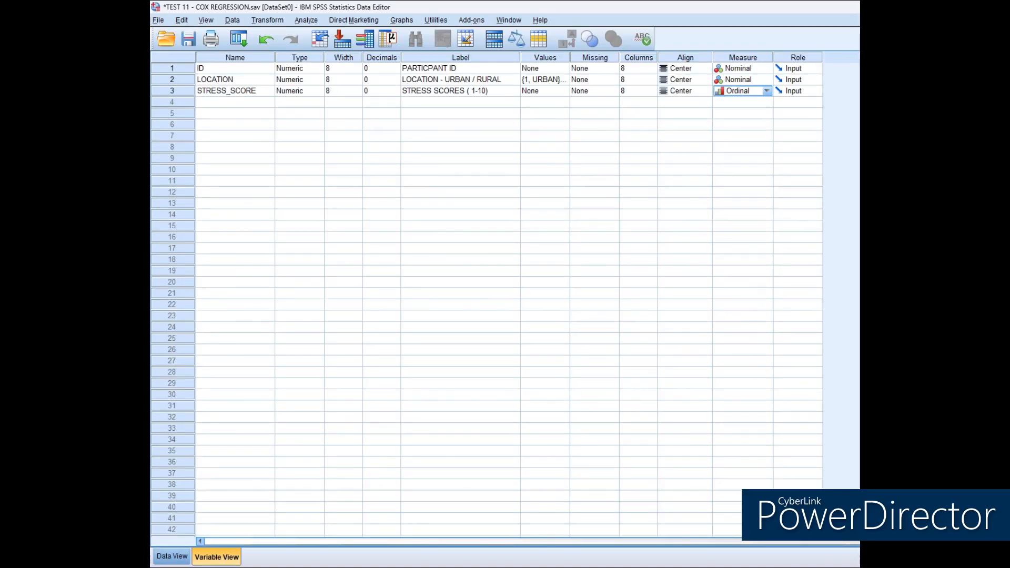
# Set up a legacy nonparametric two-independent-samples test with STRESS SCORES as test variable and LOCATION as grouping variable.
pyautogui.click(172, 556)
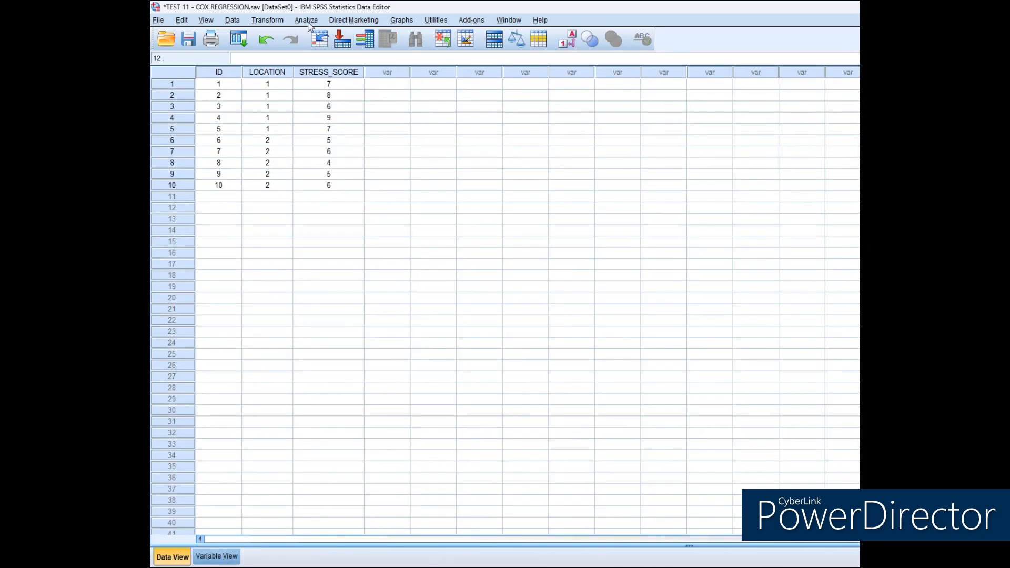
pyautogui.click(309, 24)
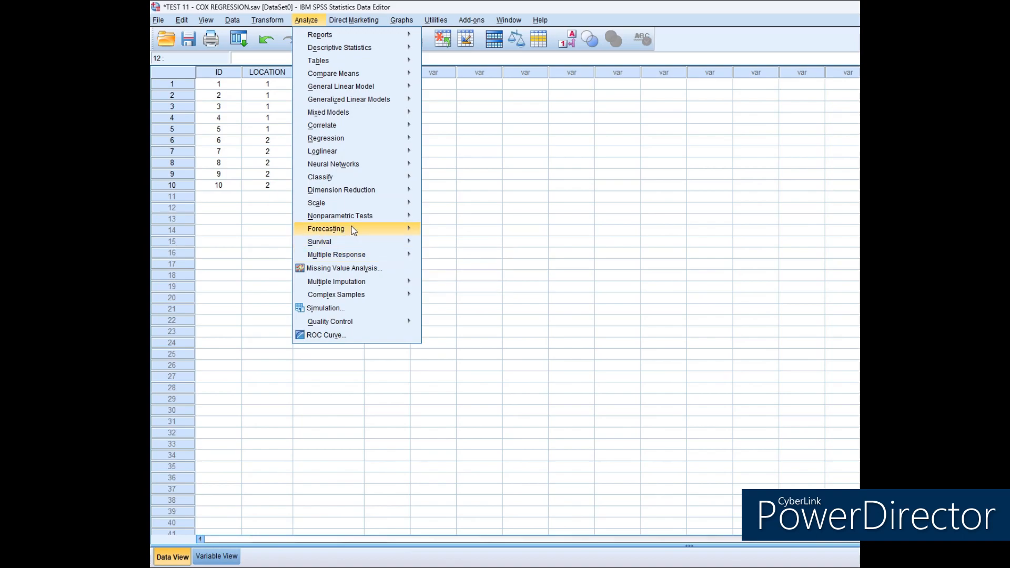
pyautogui.moveTo(405, 216)
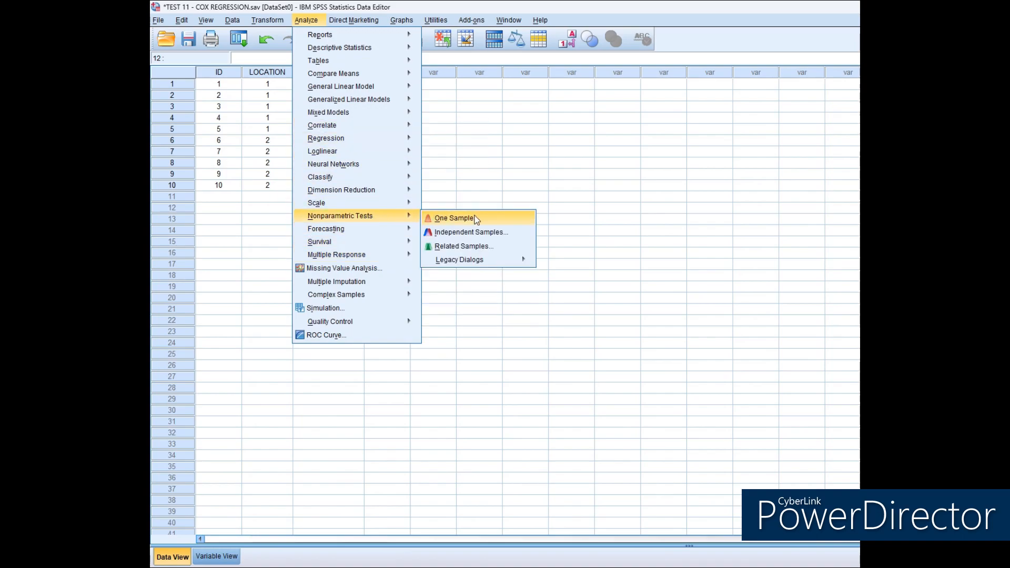
pyautogui.moveTo(475, 259)
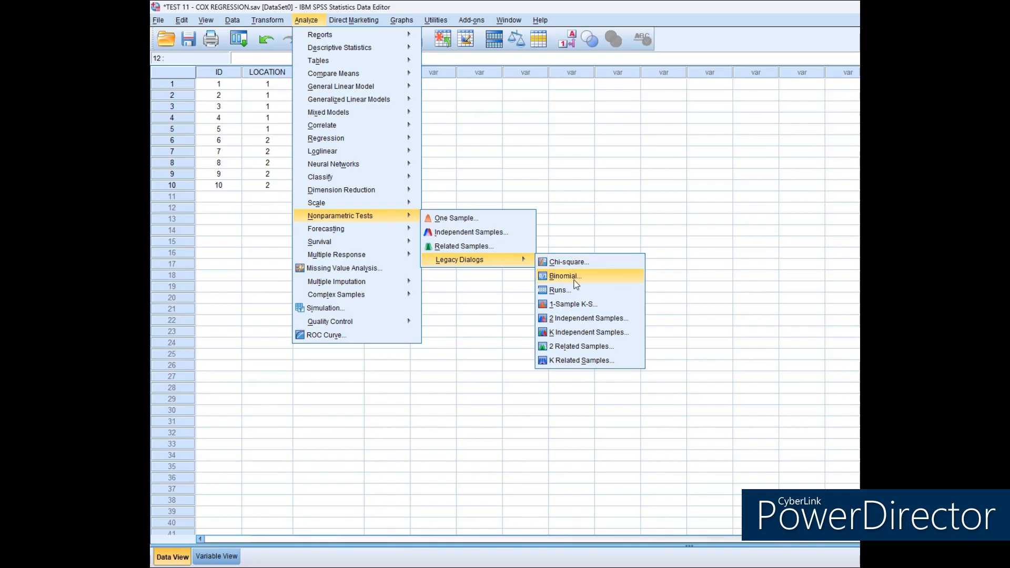
pyautogui.click(576, 318)
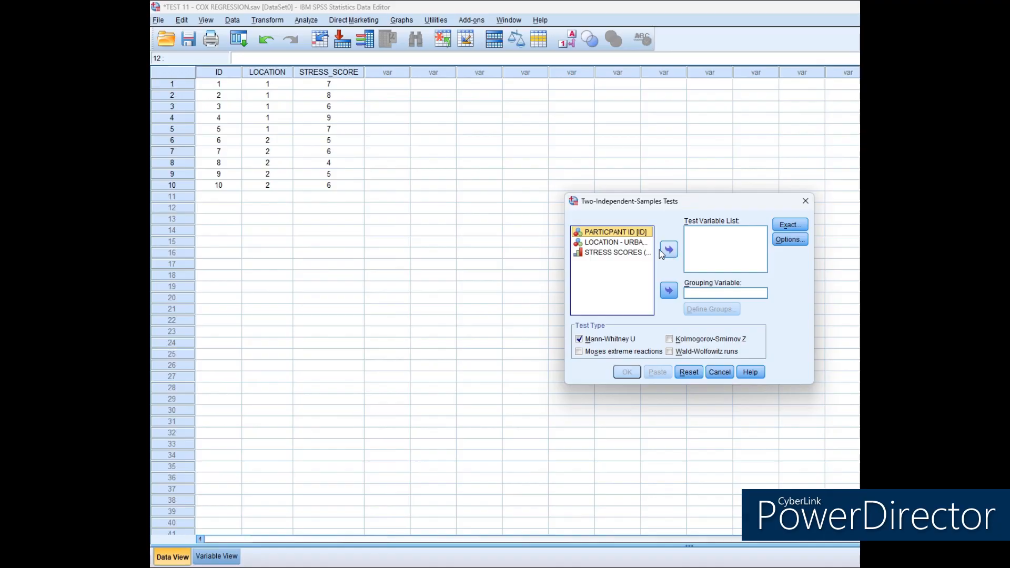
pyautogui.click(619, 253)
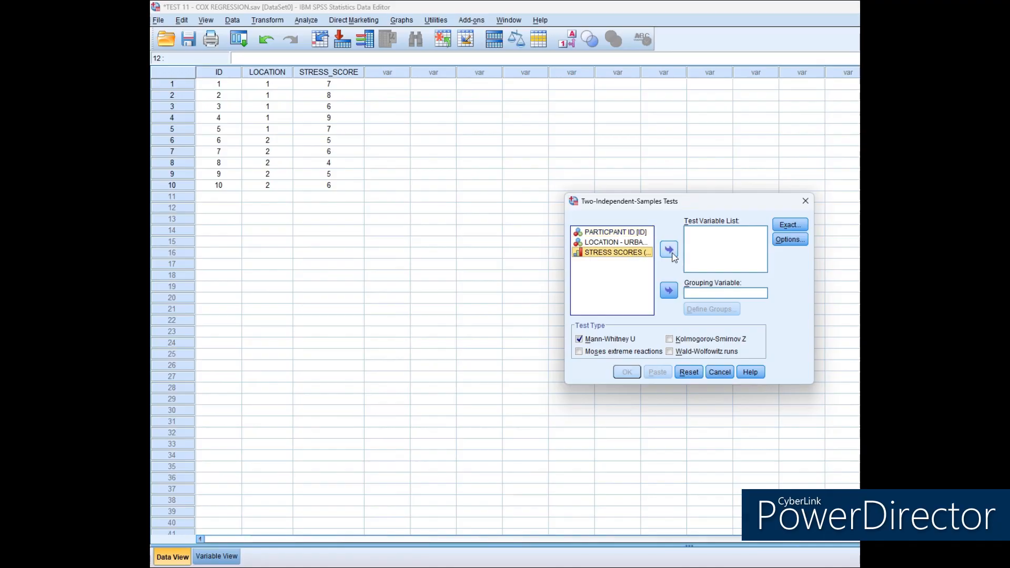
pyautogui.click(669, 250)
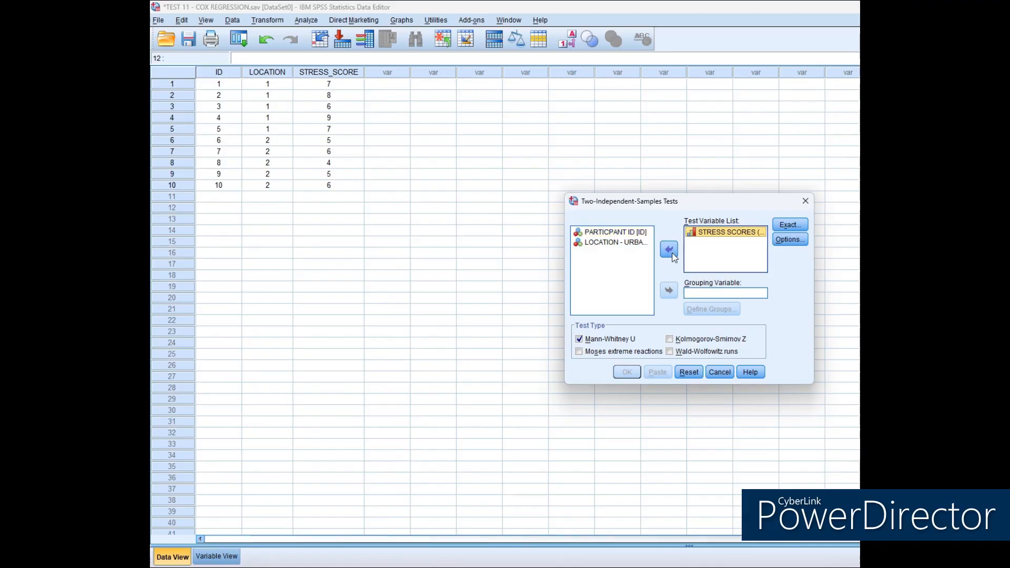
pyautogui.click(619, 243)
pyautogui.click(669, 290)
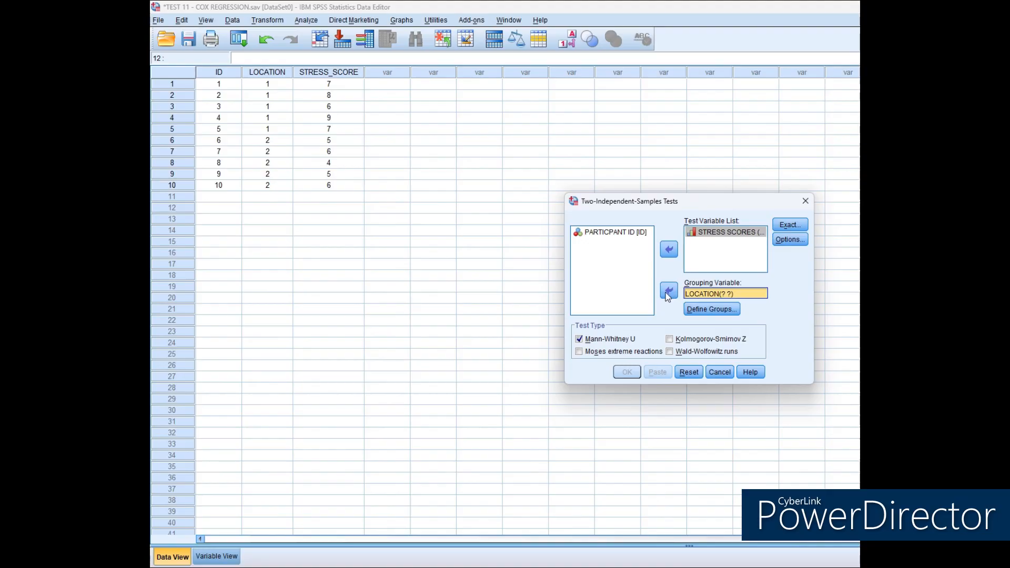
# Define the LOCATION groups as 1 and 2, and run the test as Mann-Whitney U.
pyautogui.click(709, 311)
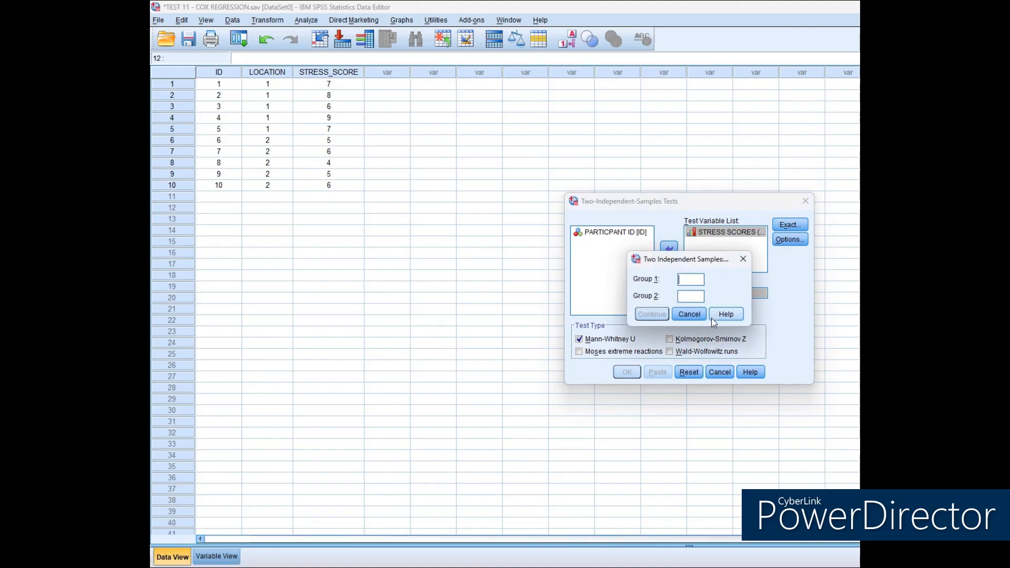
pyautogui.write('1')
pyautogui.click(692, 297)
pyautogui.write('2')
pyautogui.click(660, 314)
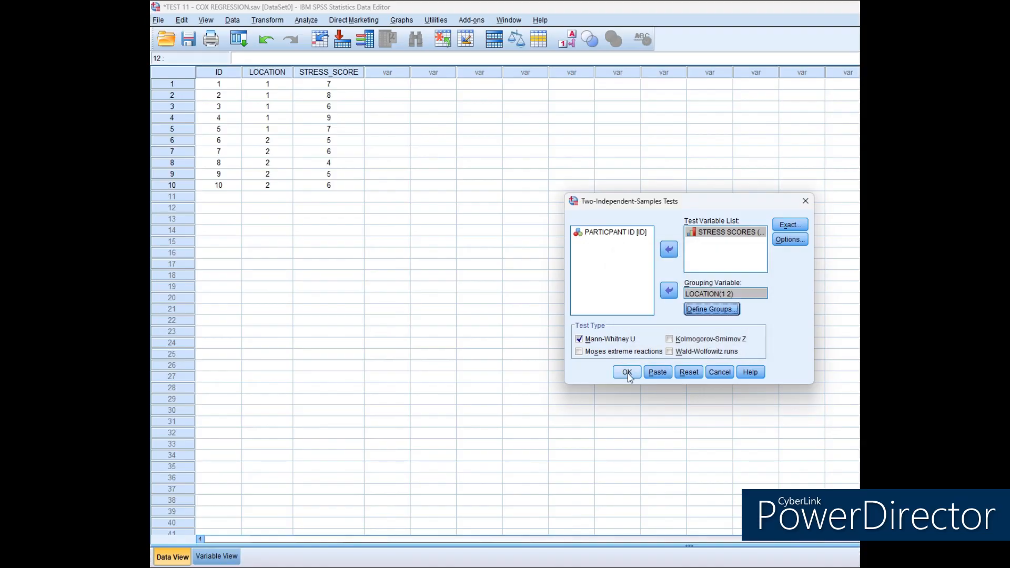
pyautogui.click(580, 340)
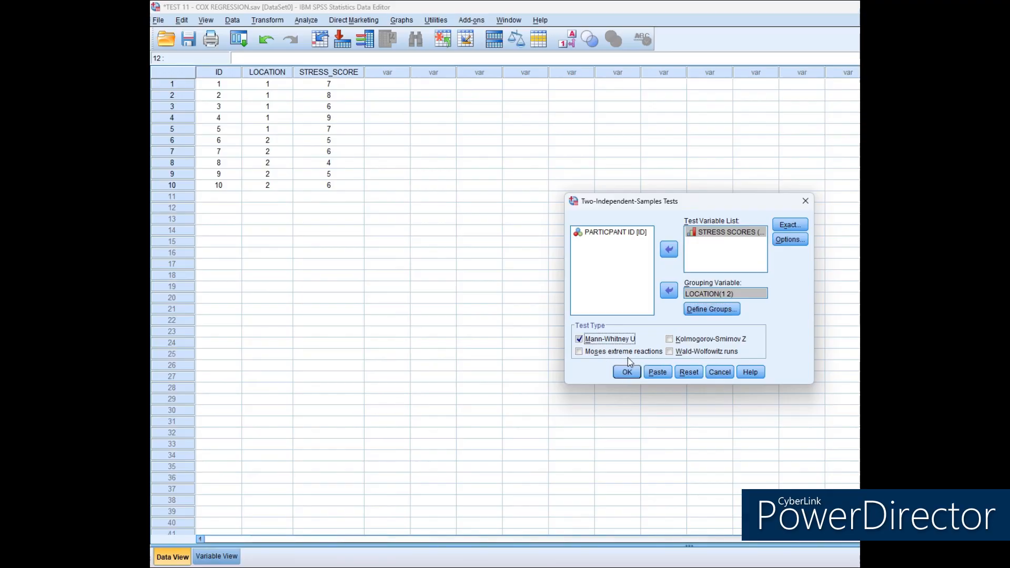
pyautogui.click(629, 372)
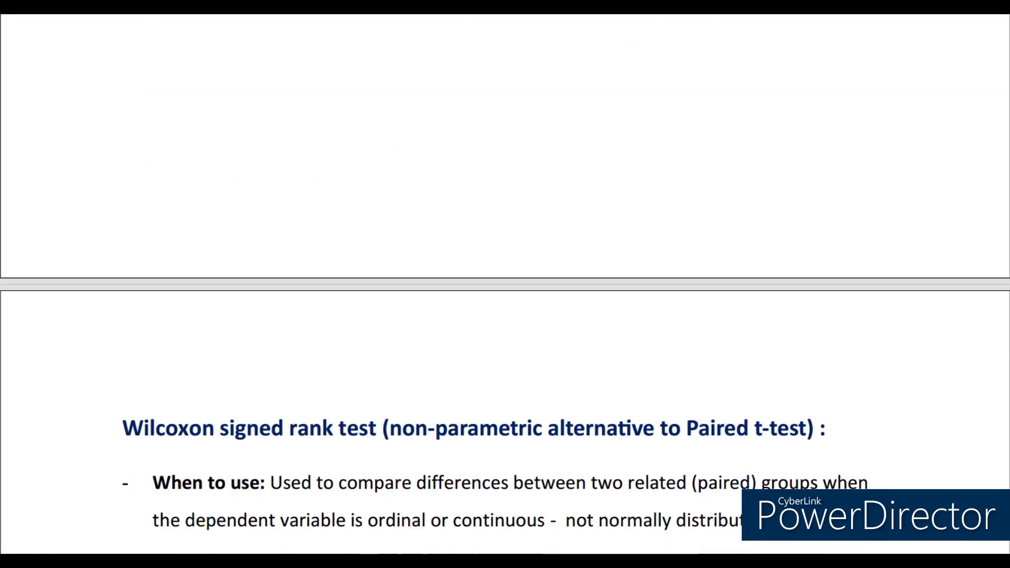
# Name three new variables ID, BEFORE and AFTER for the Wilcoxon signed rank example on stress scores.
pyautogui.scroll(-6, 505, 284)
pyautogui.scroll(-1, 505, 284)
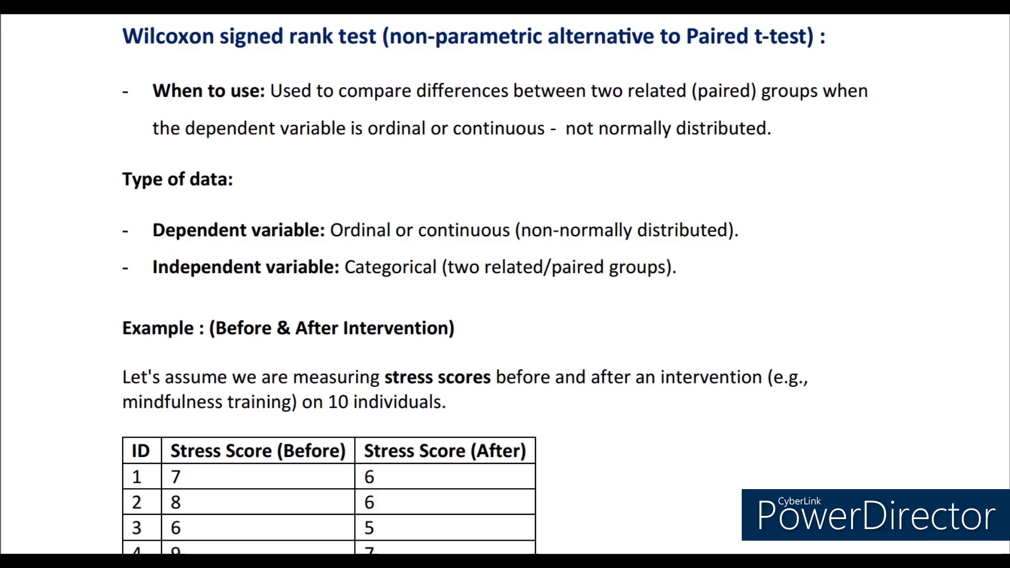
pyautogui.scroll(-5, 505, 284)
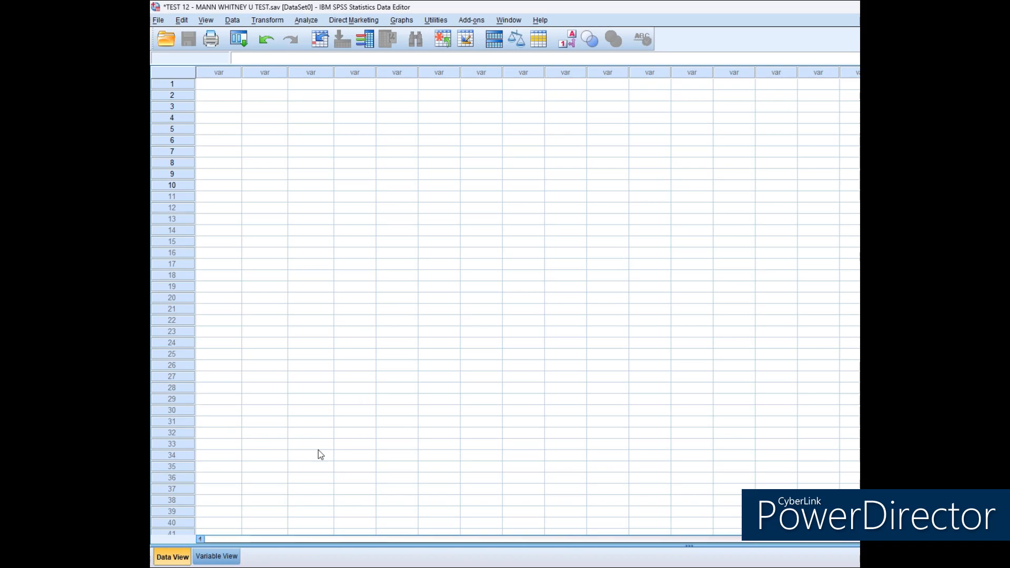
pyautogui.hotkey('ctrl', 't')
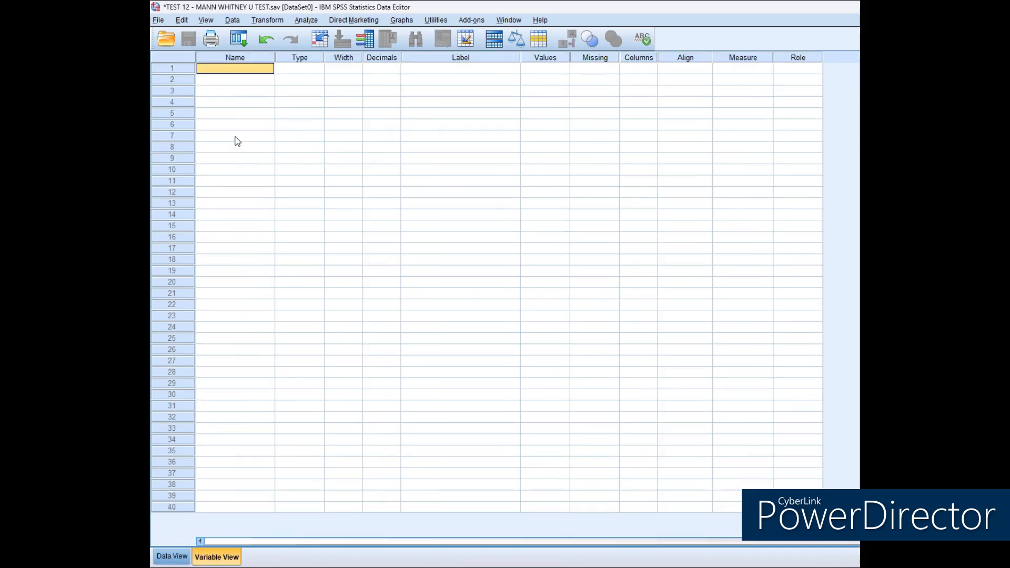
pyautogui.write('ID')
pyautogui.press('Return')
pyautogui.write('BEFIRE')
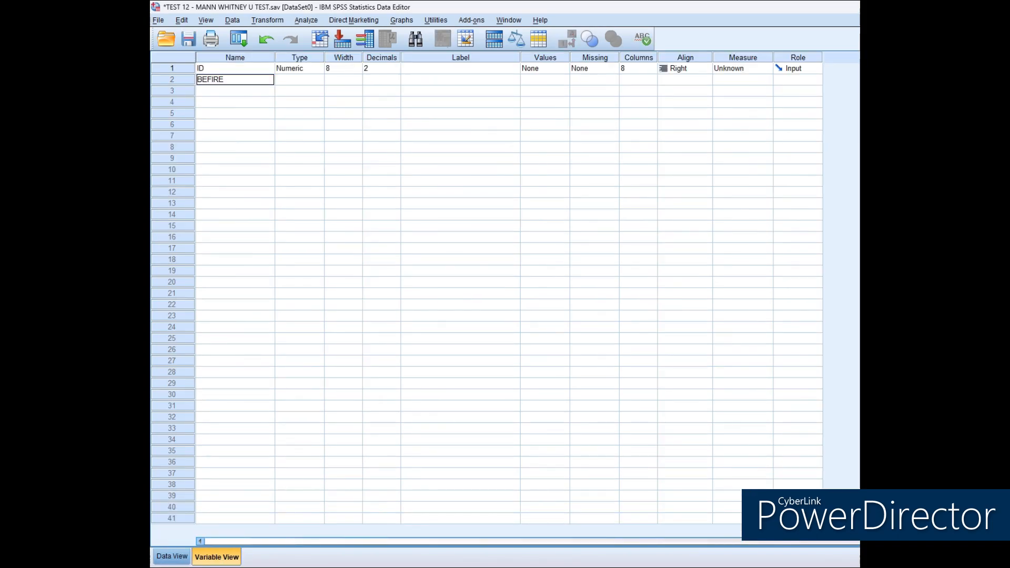
pyautogui.press('Return')
pyautogui.press('Up')
pyautogui.write('BEFORE')
pyautogui.press('Return')
pyautogui.write('AFTER')
pyautogui.press('Return')
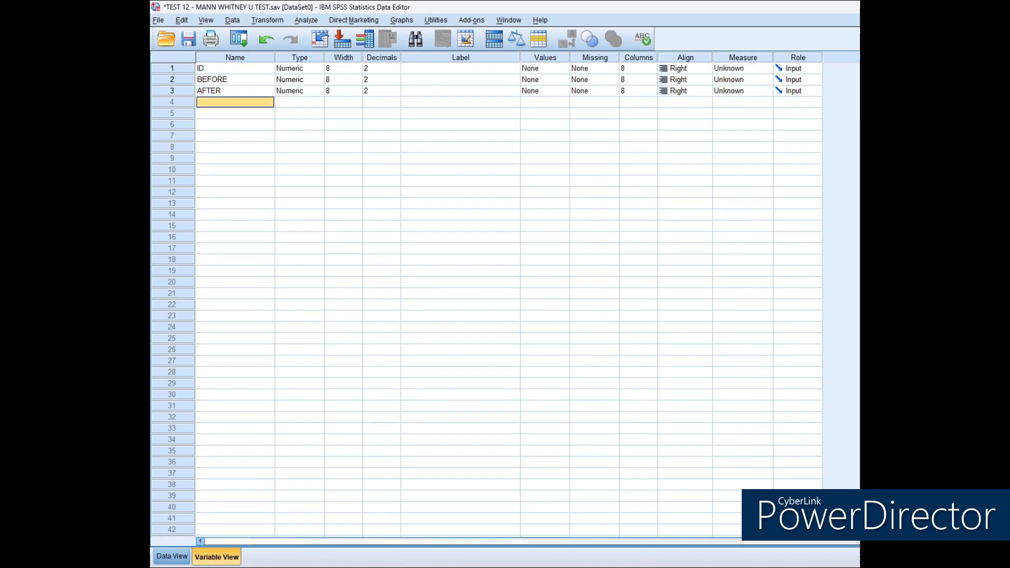
# Set the decimals of the ID, BEFORE and AFTER variables to 0.
pyautogui.click(366, 68)
pyautogui.write('0')
pyautogui.press('Down')
pyautogui.write('0')
pyautogui.press('Down')
pyautogui.write('0')
# Label the three variables PARTICIPANT ID, STRESS SCORE BEFORE and STRESS SCORE AFTER.
pyautogui.click(493, 68)
pyautogui.write('PA')
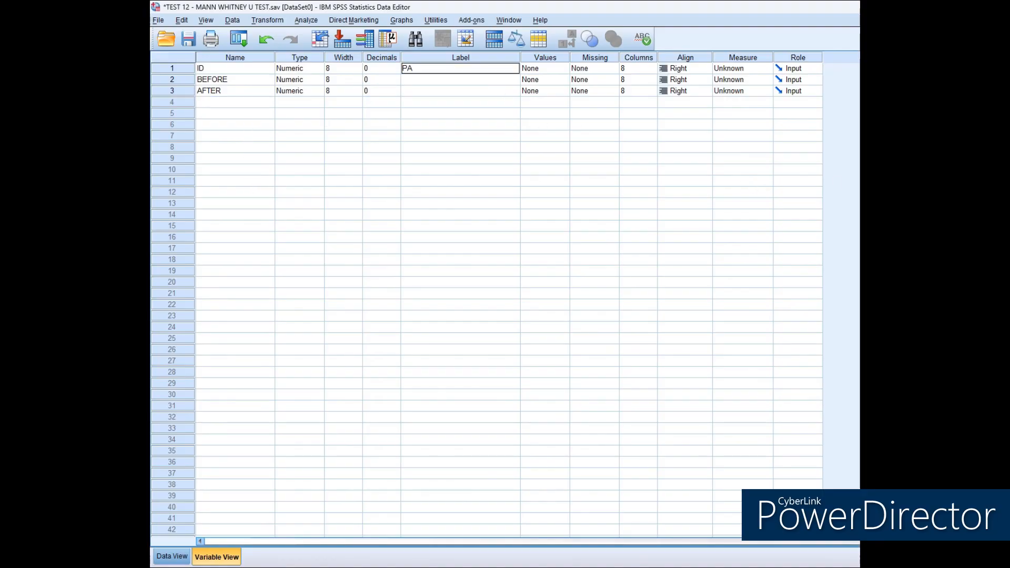
pyautogui.write('RTICIPANT ID')
pyautogui.press('Return')
pyautogui.write('ST')
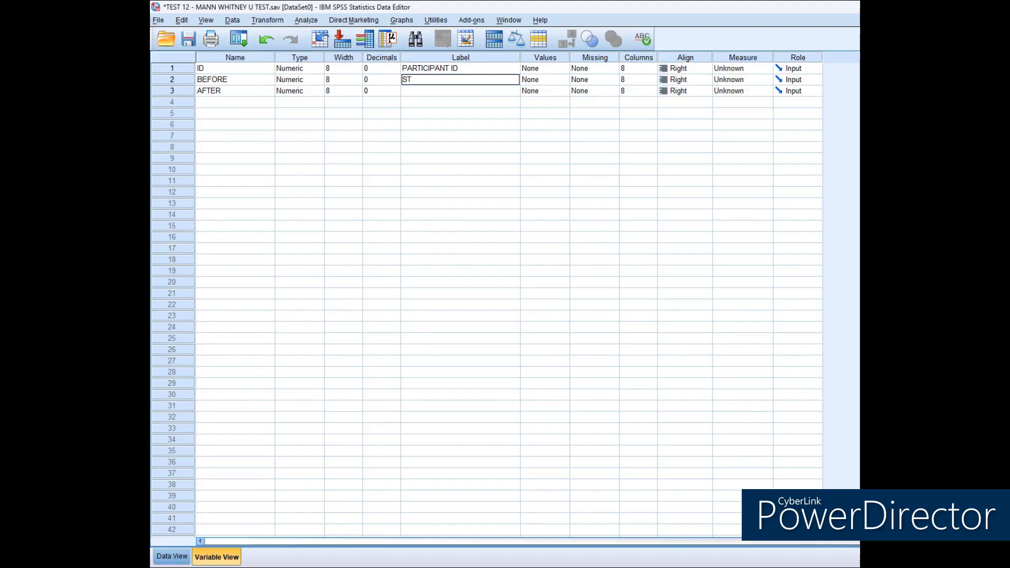
pyautogui.write('RESS SCORE BEFORE')
pyautogui.press('Return')
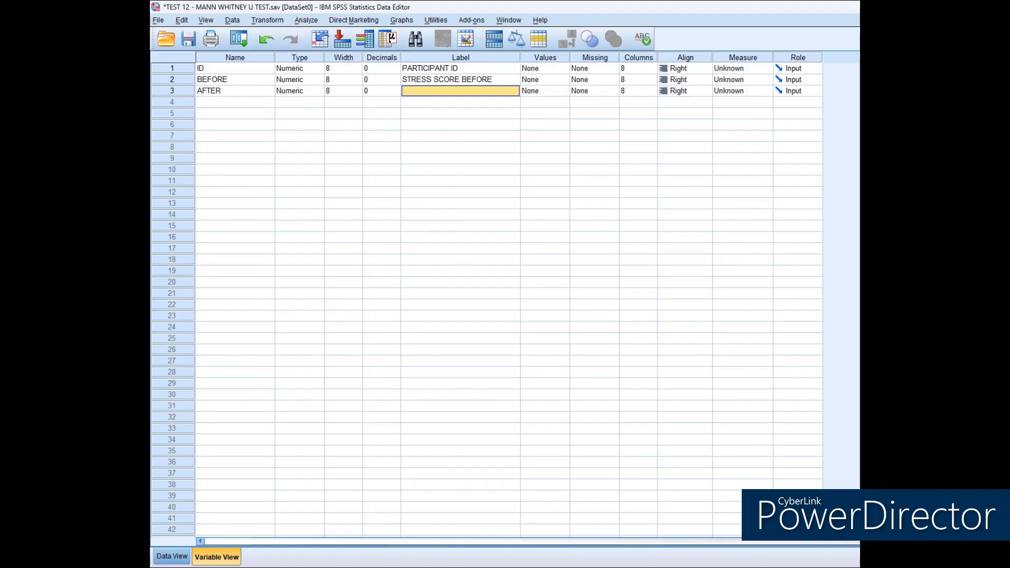
pyautogui.write('STRESS SCORE AFTER')
pyautogui.press('Return')
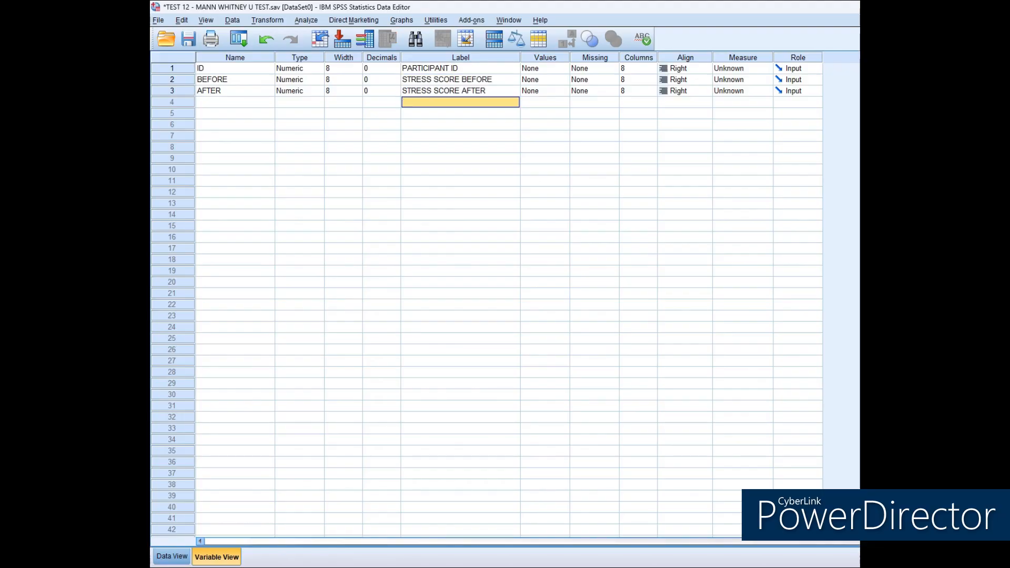
# Center-align all three variables and set the measure to Nominal for ID and Ordinal for BEFORE and AFTER.
pyautogui.click(690, 70)
pyautogui.click(686, 100)
pyautogui.click(685, 81)
pyautogui.click(685, 111)
pyautogui.click(742, 69)
pyautogui.click(739, 101)
pyautogui.click(743, 80)
pyautogui.click(743, 104)
pyautogui.click(744, 92)
pyautogui.click(738, 112)
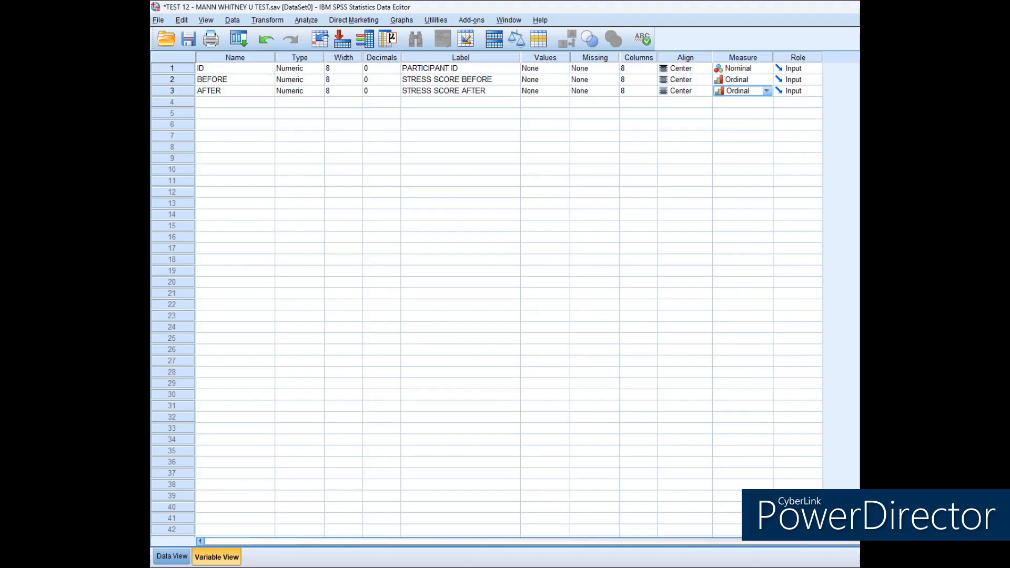
# Set up a nonparametric related-samples test with STRESS SCORE BEFORE and STRESS SCORE AFTER as test fields.
pyautogui.click(182, 562)
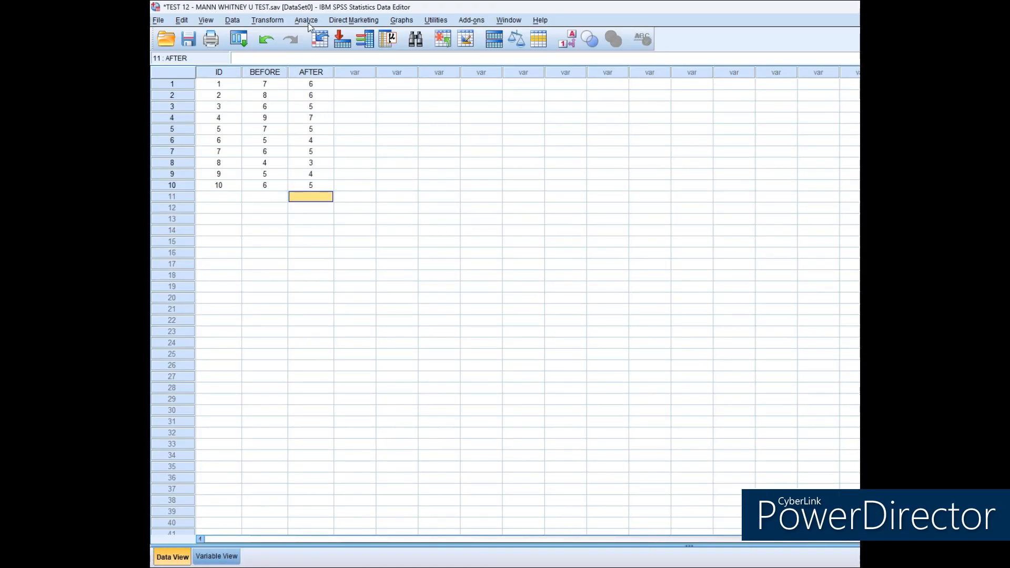
pyautogui.click(308, 22)
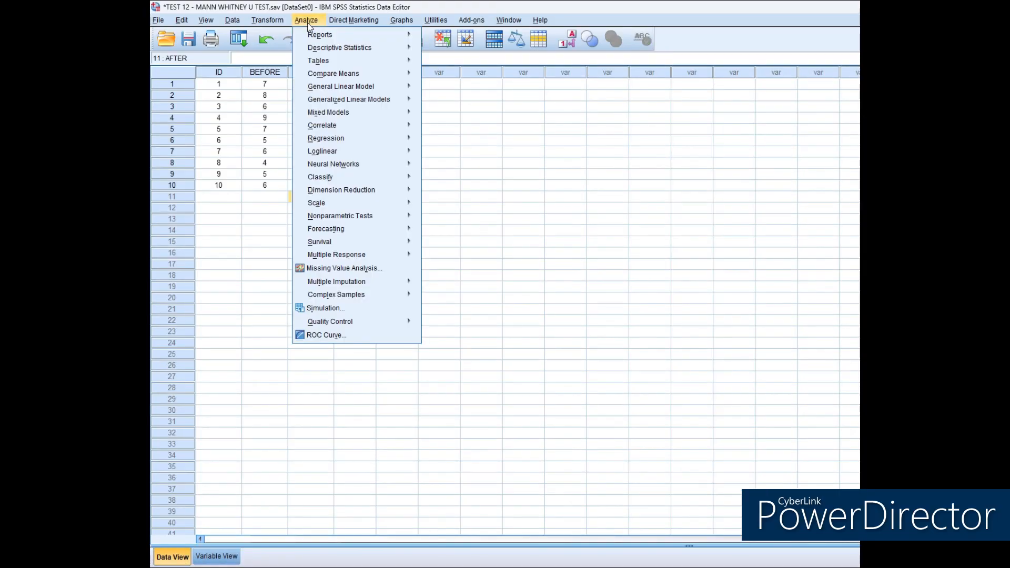
pyautogui.moveTo(398, 215)
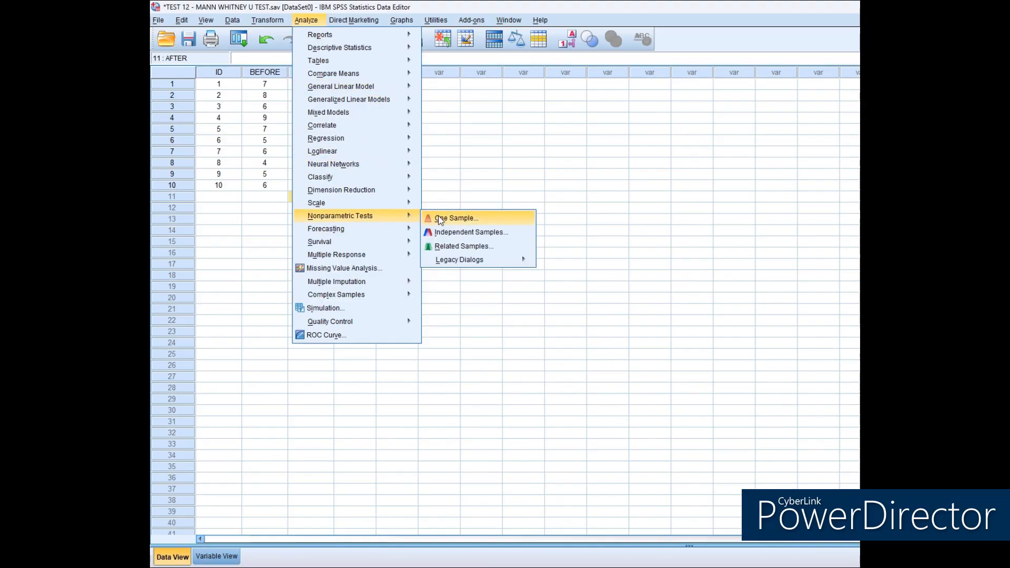
pyautogui.click(463, 248)
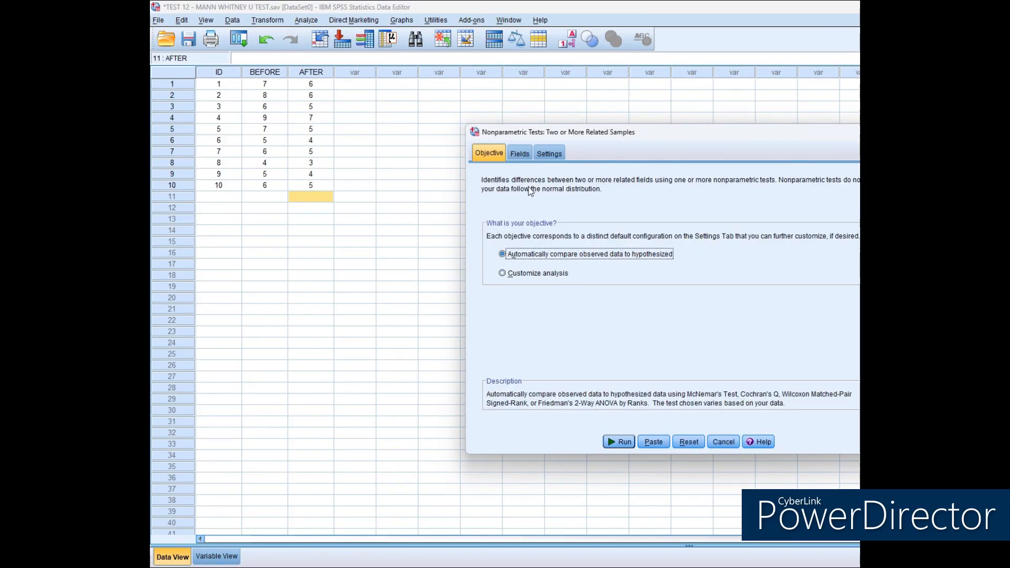
pyautogui.click(521, 154)
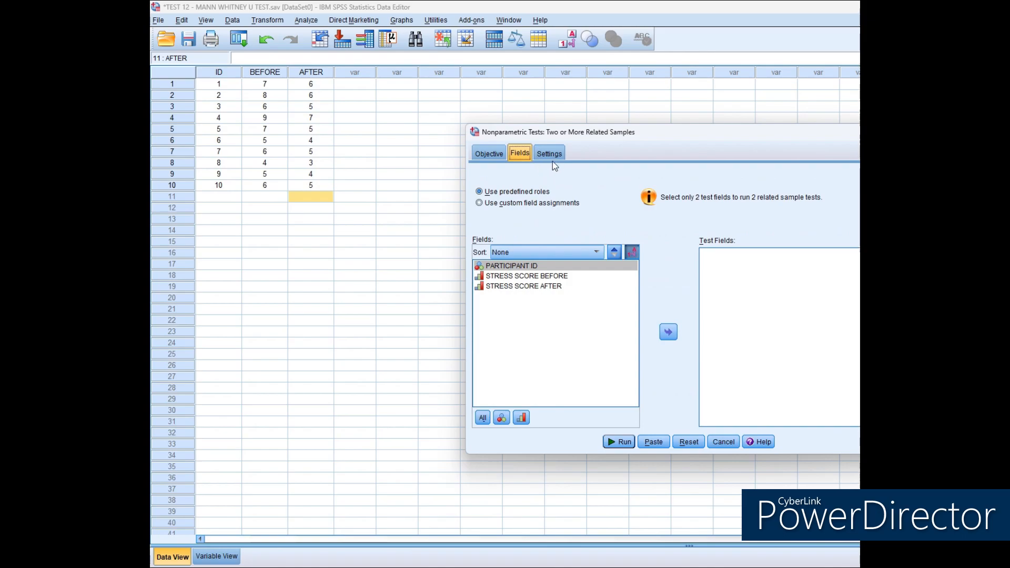
pyautogui.click(573, 277)
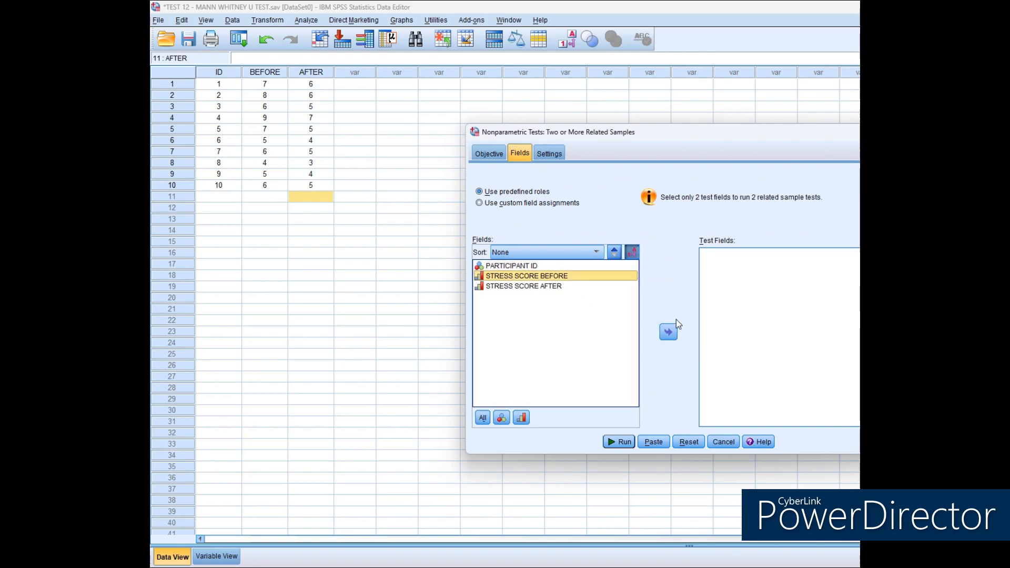
pyautogui.click(669, 331)
pyautogui.click(672, 336)
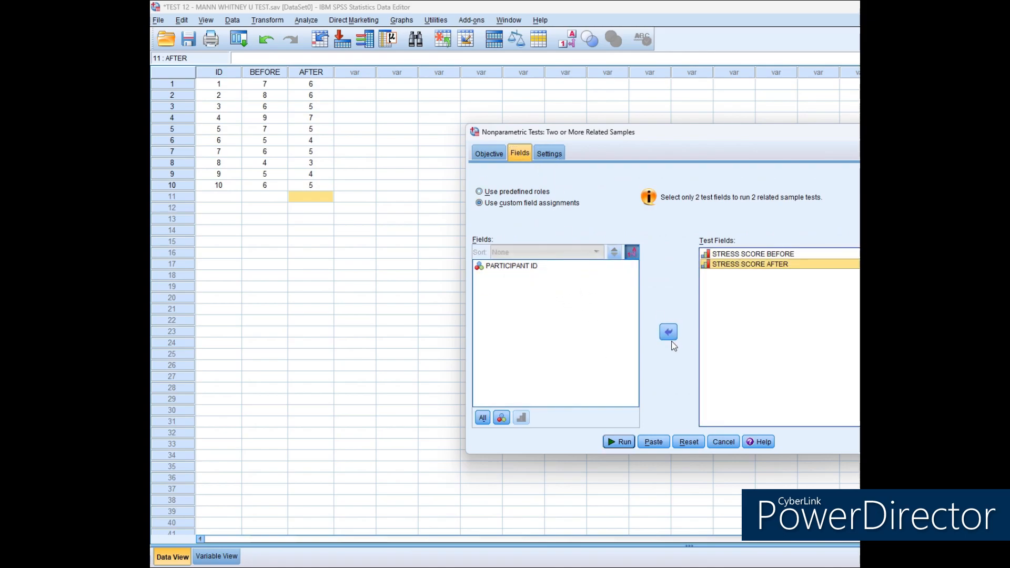
# Customize the tests to use only the Wilcoxon matched-pair signed-rank test, and run the analysis.
pyautogui.click(548, 153)
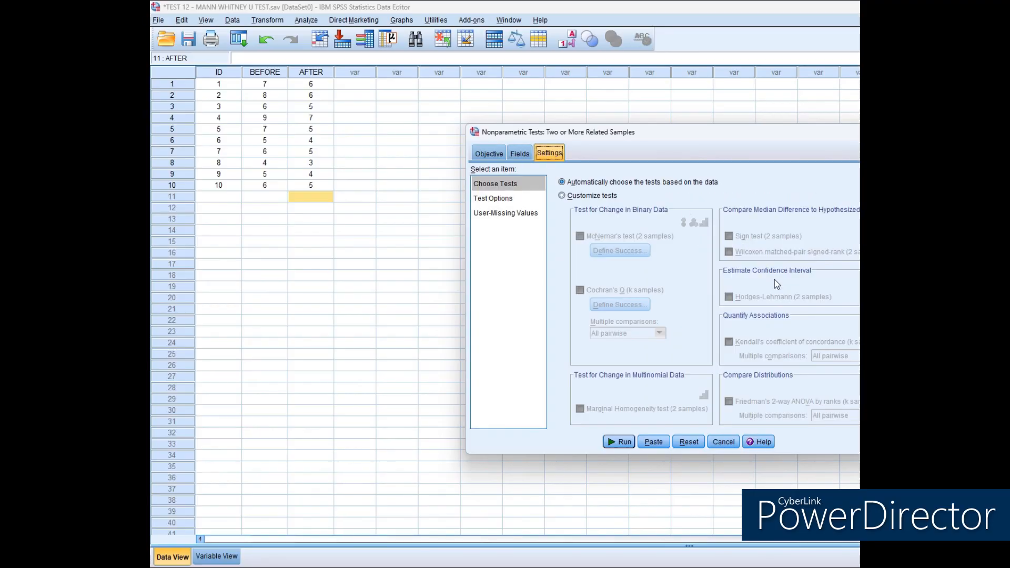
pyautogui.click(492, 198)
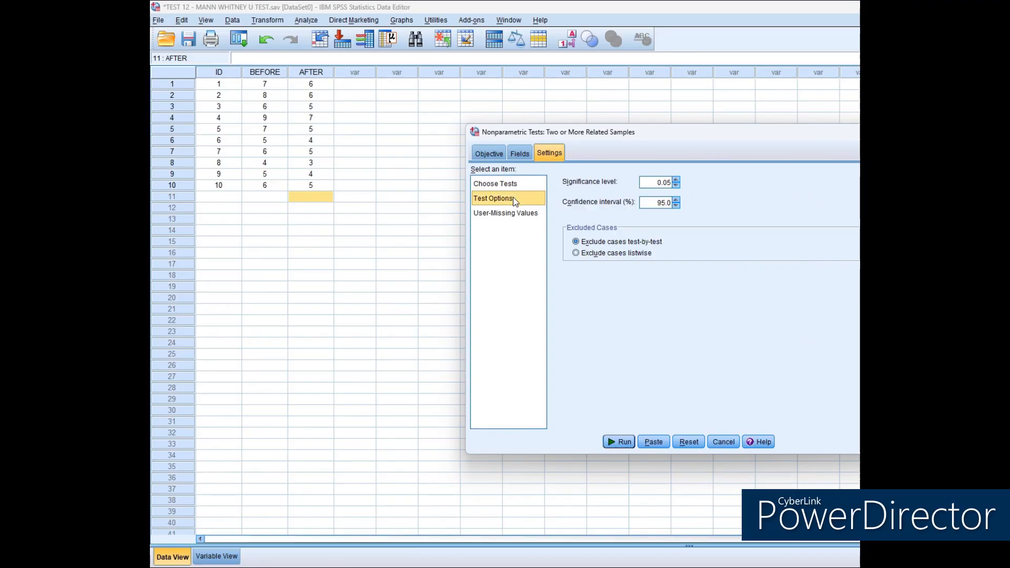
pyautogui.click(508, 188)
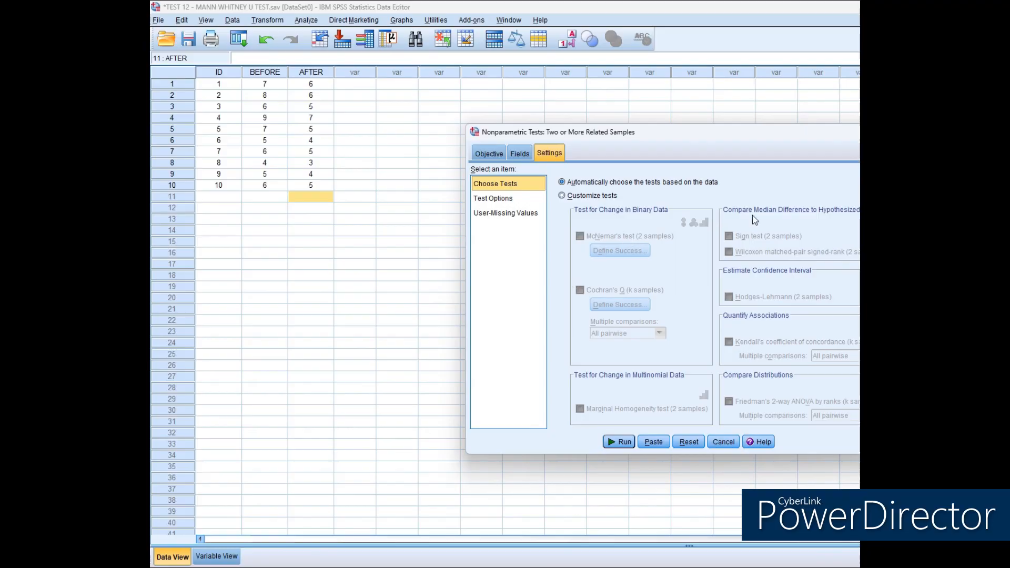
pyautogui.click(561, 195)
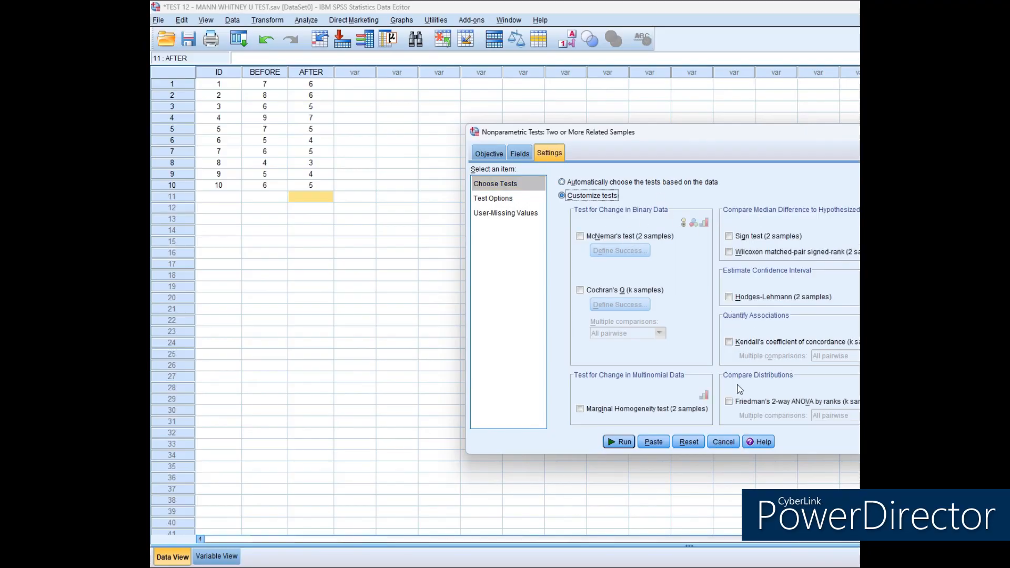
pyautogui.click(729, 252)
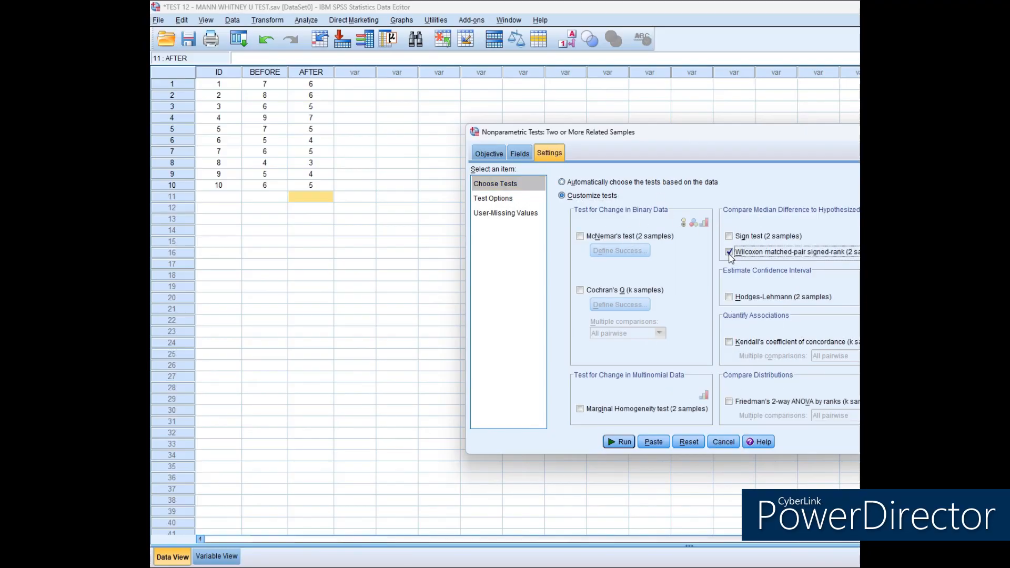
pyautogui.click(631, 444)
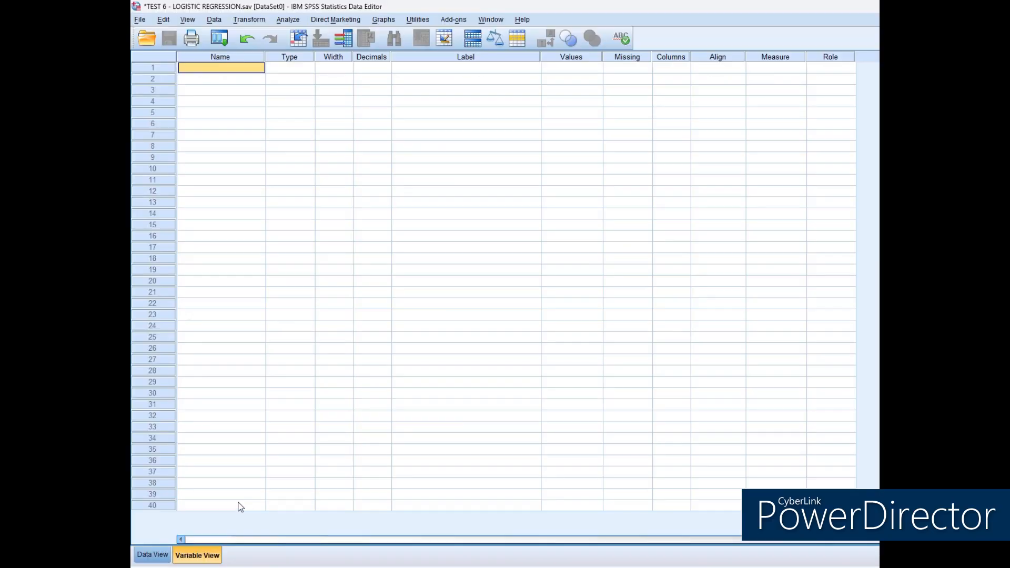
# Name three new variables ID, DIET_GROUP and BP for the blood pressure by diet example.
pyautogui.write('ID')
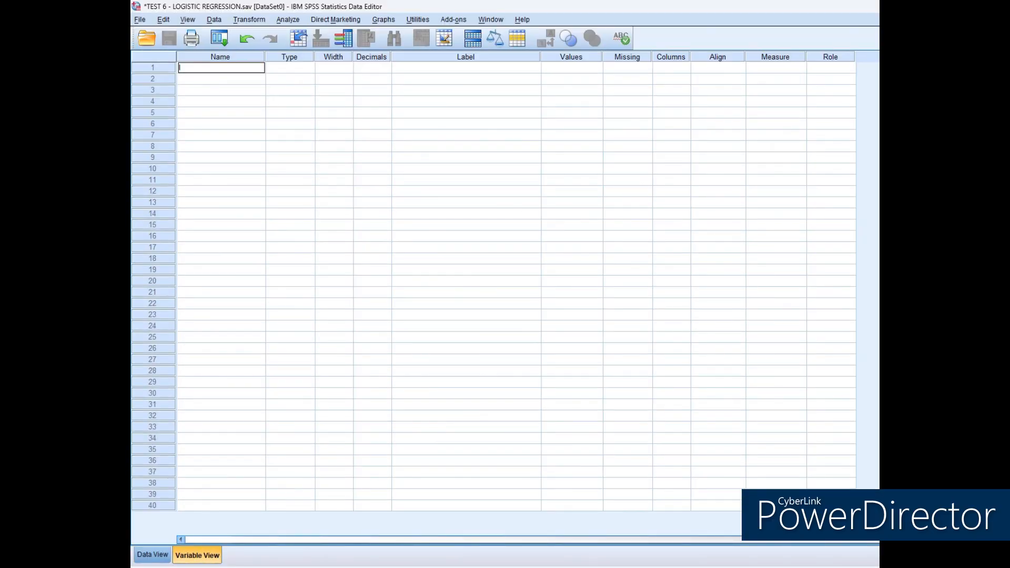
pyautogui.press('Return')
pyautogui.write('DIET_GROUP')
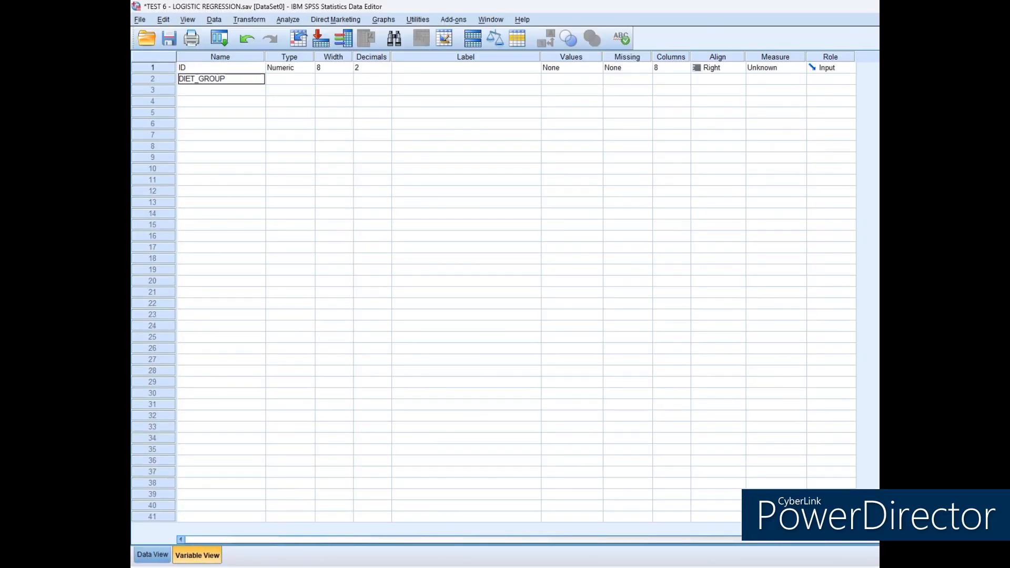
pyautogui.press('Return')
pyautogui.write('BP')
pyautogui.press('Return')
# Set the decimals of ID, DIET_GROUP and BP to 0.
pyautogui.click(372, 69)
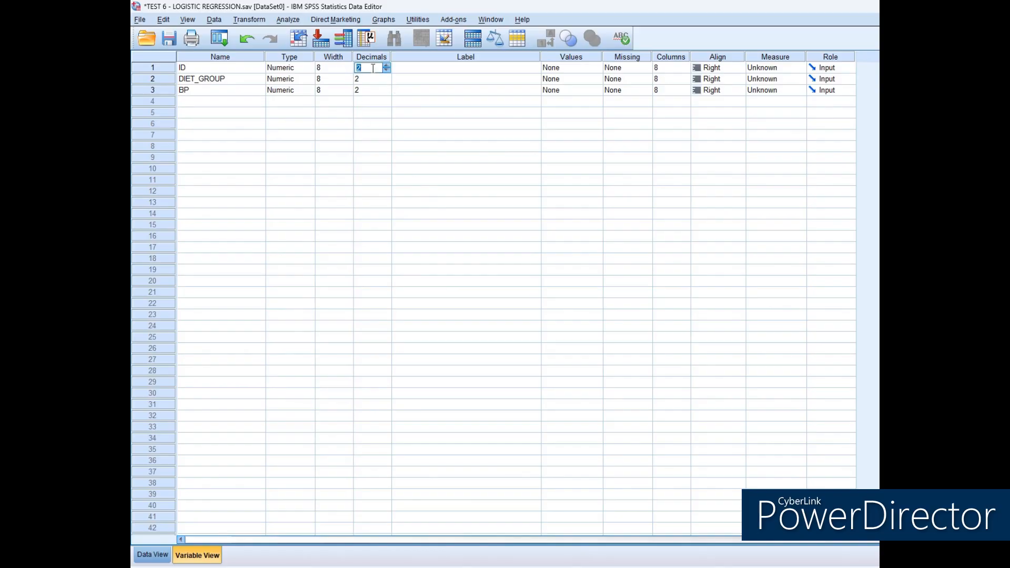
pyautogui.write('0')
pyautogui.press('Return')
pyautogui.click(365, 91)
pyautogui.write('0')
pyautogui.click(360, 79)
pyautogui.write('0')
# Label the variables PARTICIPANT ID, DIET GROUP and BLOOD PRESSURE ( MMHG).
pyautogui.click(428, 69)
pyautogui.write('PARTICIPANT ID')
pyautogui.press('Return')
pyautogui.write('DIET GROUP')
pyautogui.press('Return')
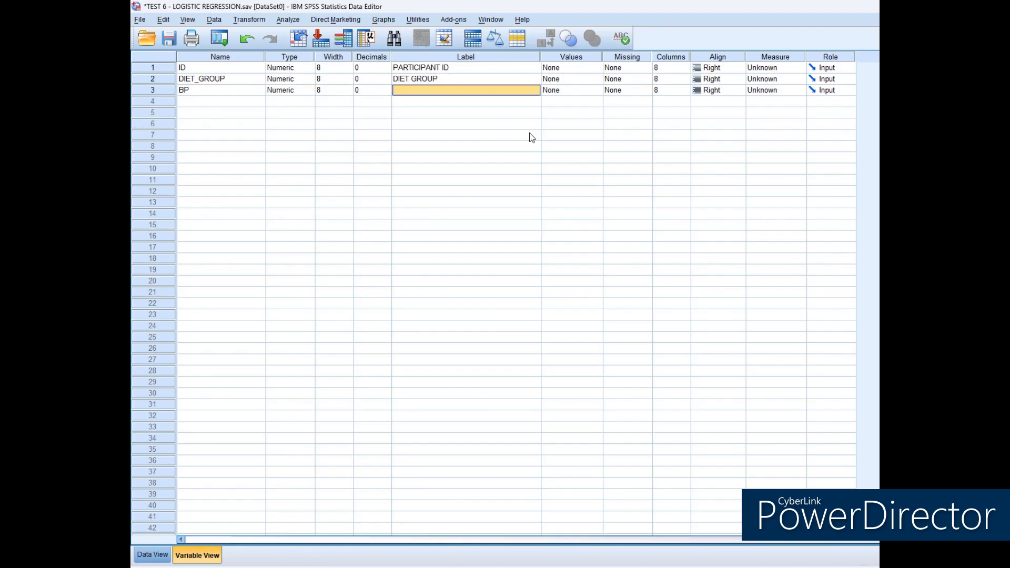
pyautogui.write('BLOOD PRESSURE ( MH')
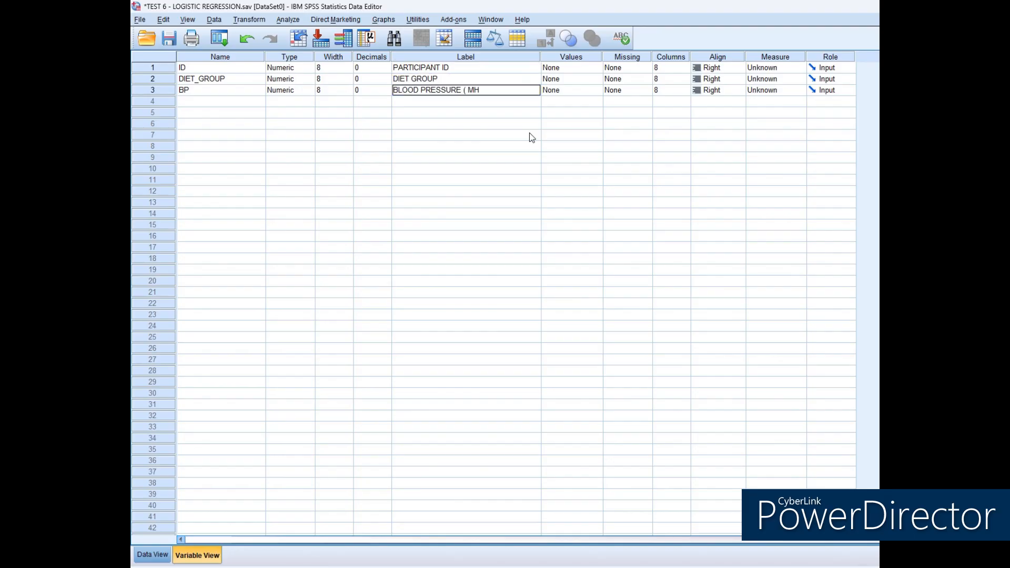
pyautogui.write('HG)')
pyautogui.press('Return')
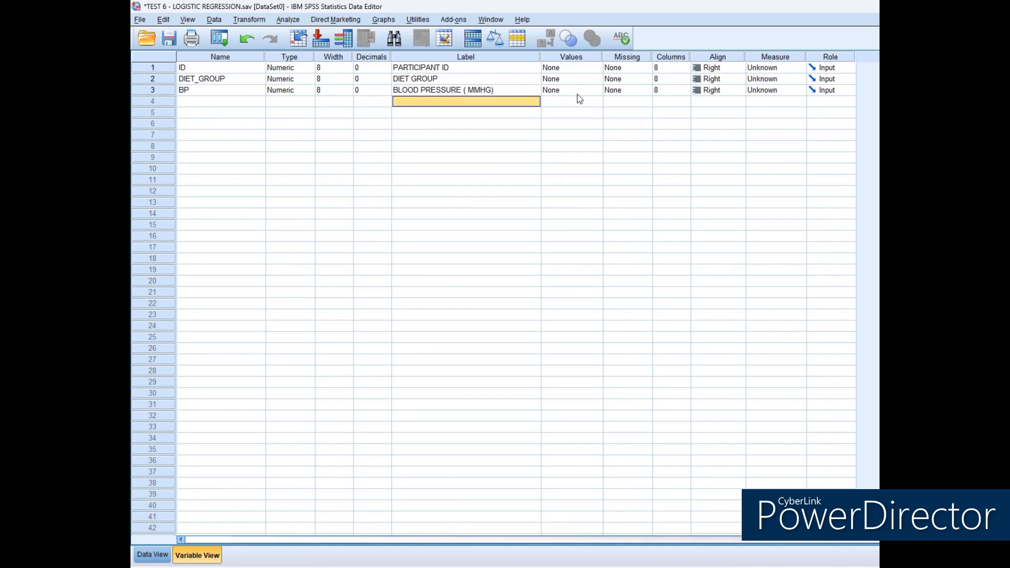
# Define the DIET_GROUP value labels as 1 = VEGETARIAN, 2 = MIXED and 3 = NON-VEGETARIAN.
pyautogui.click(593, 82)
pyautogui.click(595, 80)
pyautogui.write('1')
pyautogui.click(637, 265)
pyautogui.write('VE')
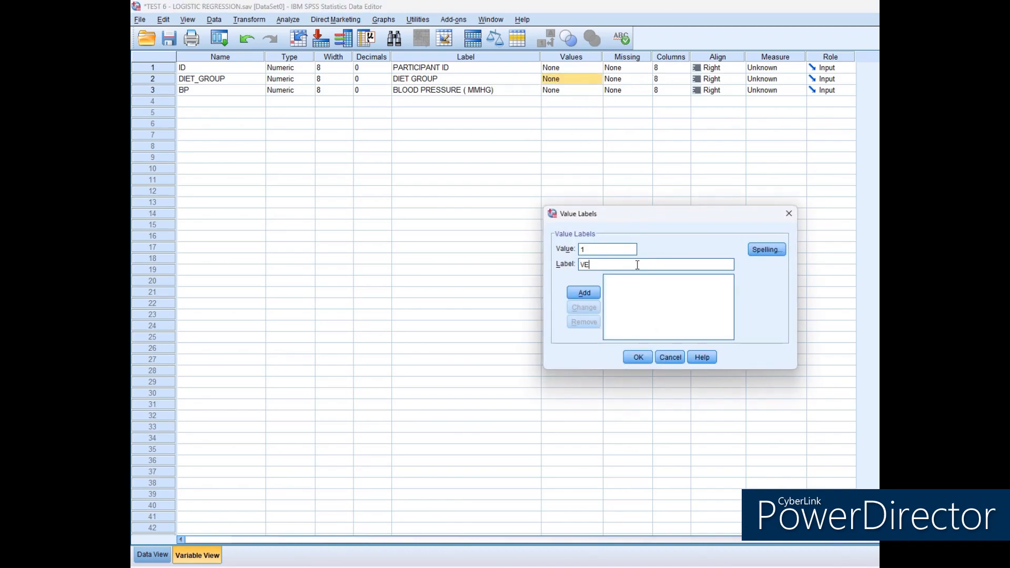
pyautogui.write('GETARIAN')
pyautogui.press('Return')
pyautogui.write('2')
pyautogui.press('Tab')
pyautogui.write('MIXED')
pyautogui.press('Return')
pyautogui.write('3')
pyautogui.press('Tab')
pyautogui.write('NON-VEGETARIAN')
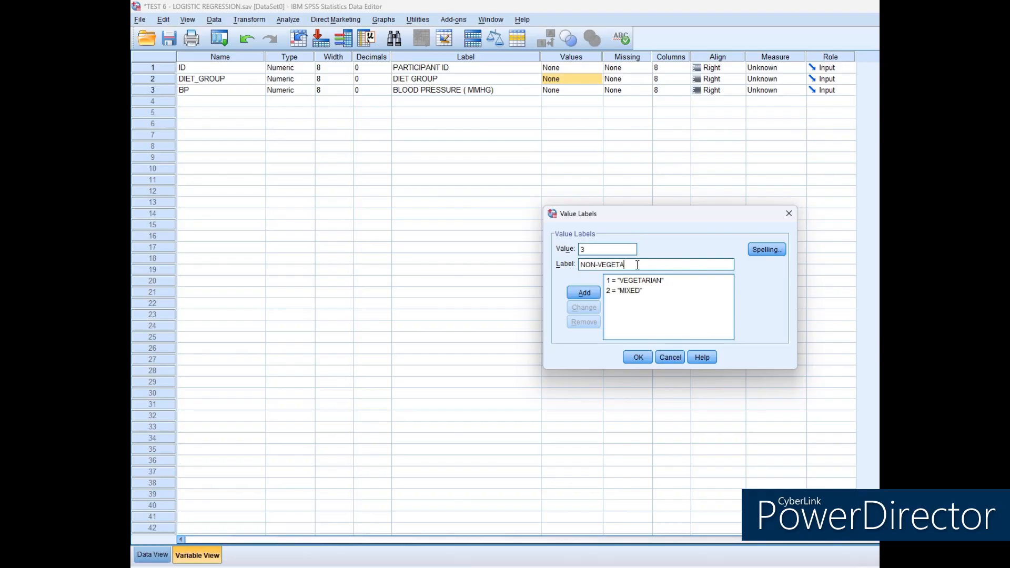
pyautogui.press('Return')
pyautogui.click(638, 357)
# Set the alignment of ID, DIET_GROUP and BP to Center.
pyautogui.click(727, 68)
pyautogui.click(716, 100)
pyautogui.click(727, 79)
pyautogui.click(716, 109)
pyautogui.click(727, 90)
pyautogui.click(716, 121)
# Set the measure to Nominal for ID and DIET_GROUP, and to Scale for BP.
pyautogui.click(784, 68)
pyautogui.click(773, 100)
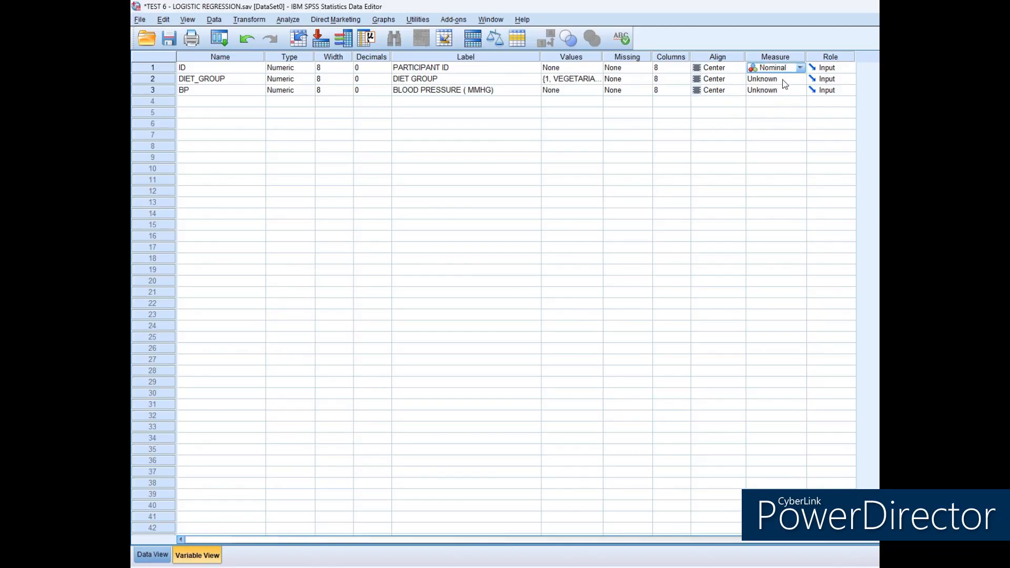
pyautogui.click(785, 79)
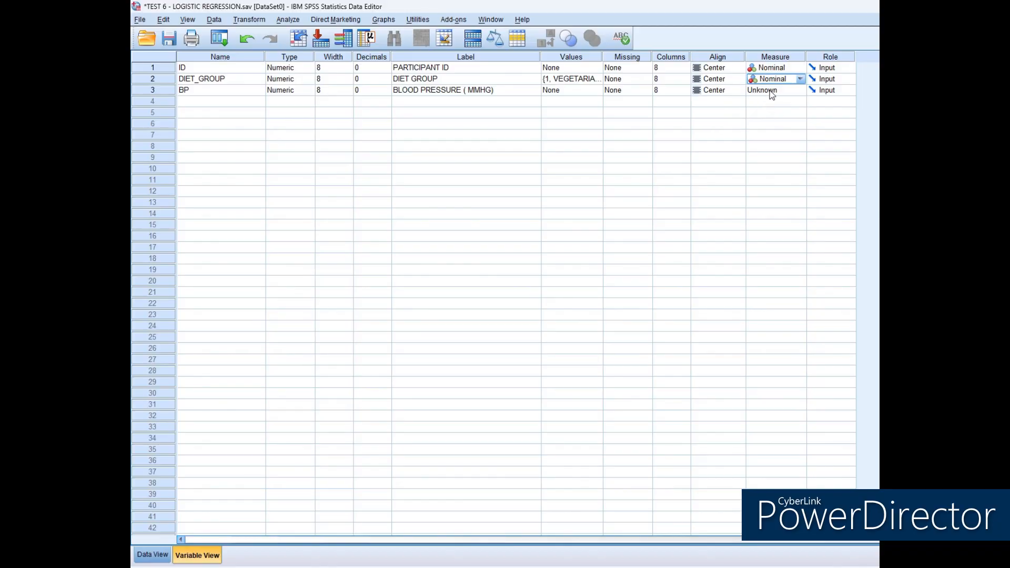
pyautogui.click(783, 90)
pyautogui.click(769, 100)
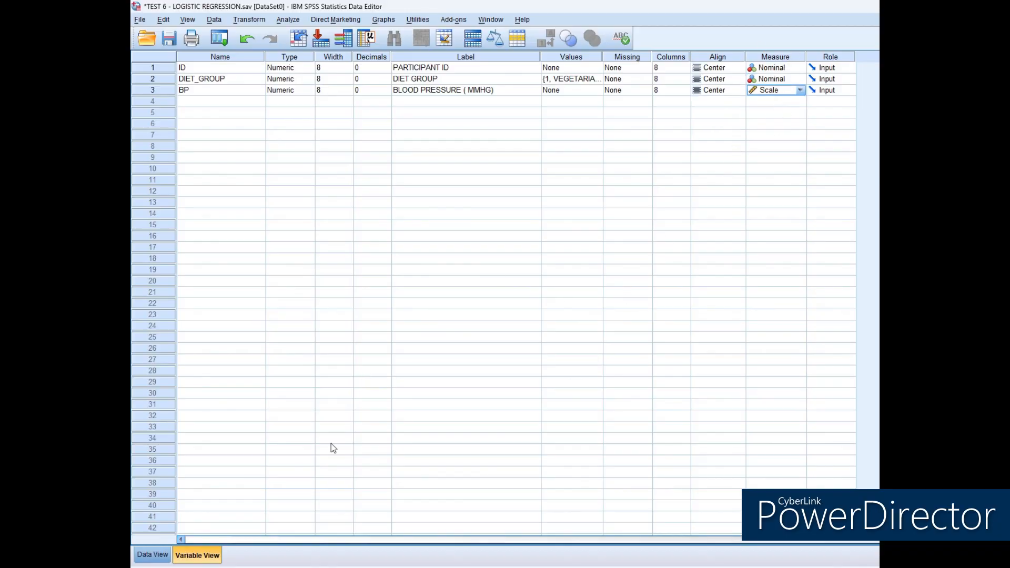
# Fill in the data rows, starting with participant IDs 1, 2 and 3 in the ID column.
pyautogui.click(153, 554)
pyautogui.click(212, 86)
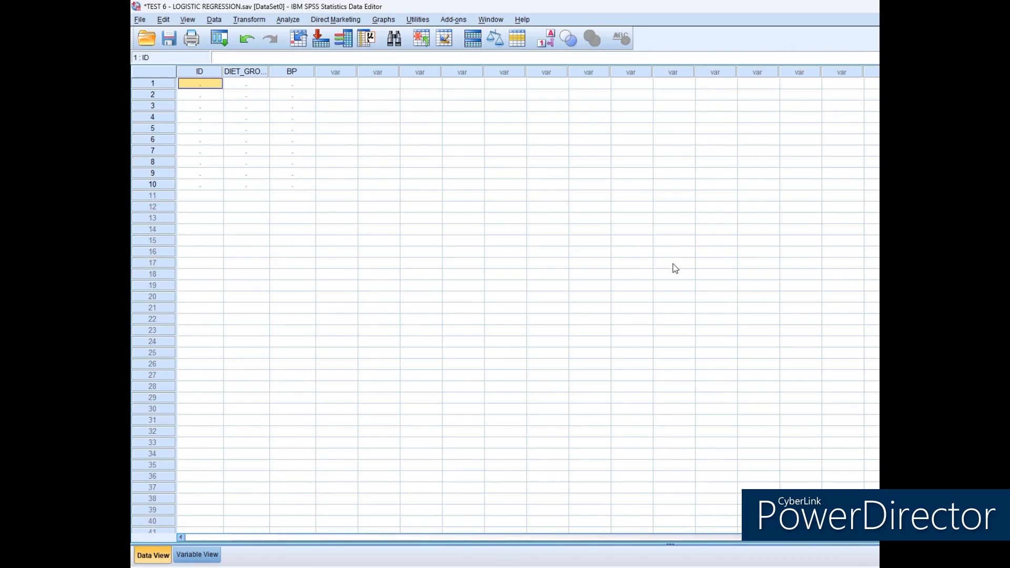
pyautogui.write('1')
pyautogui.press('Return')
pyautogui.write('2')
pyautogui.press('Return')
pyautogui.write('3')
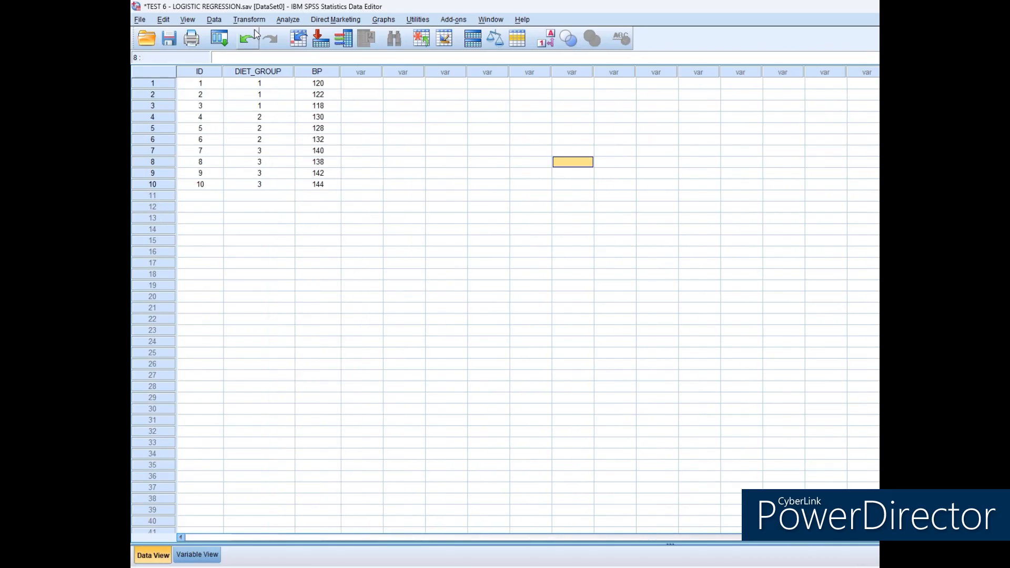
# Set up a One-Way ANOVA with BLOOD PRESSURE as the dependent variable and DIET GROUP as the factor.
pyautogui.click(288, 19)
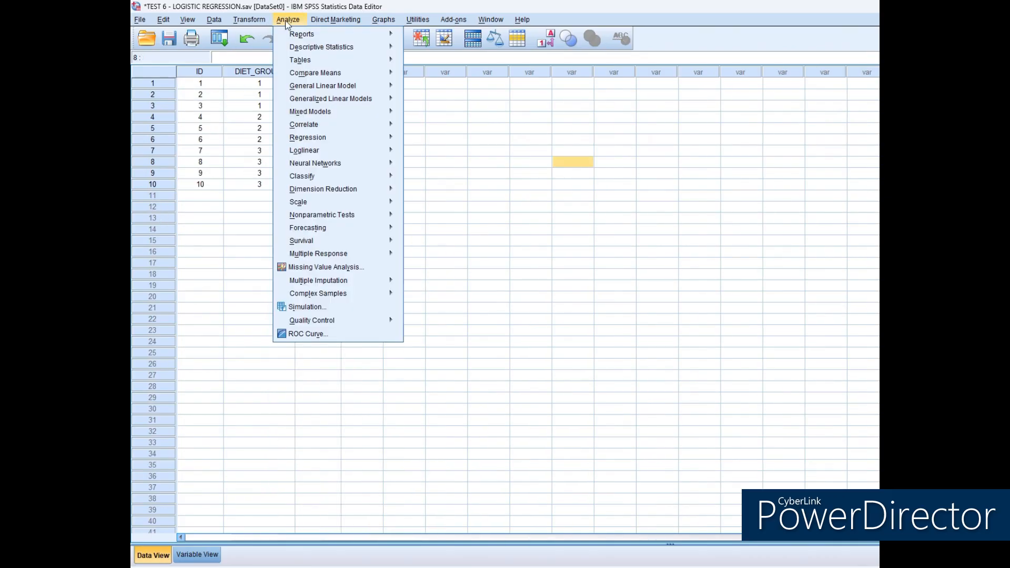
pyautogui.moveTo(318, 73)
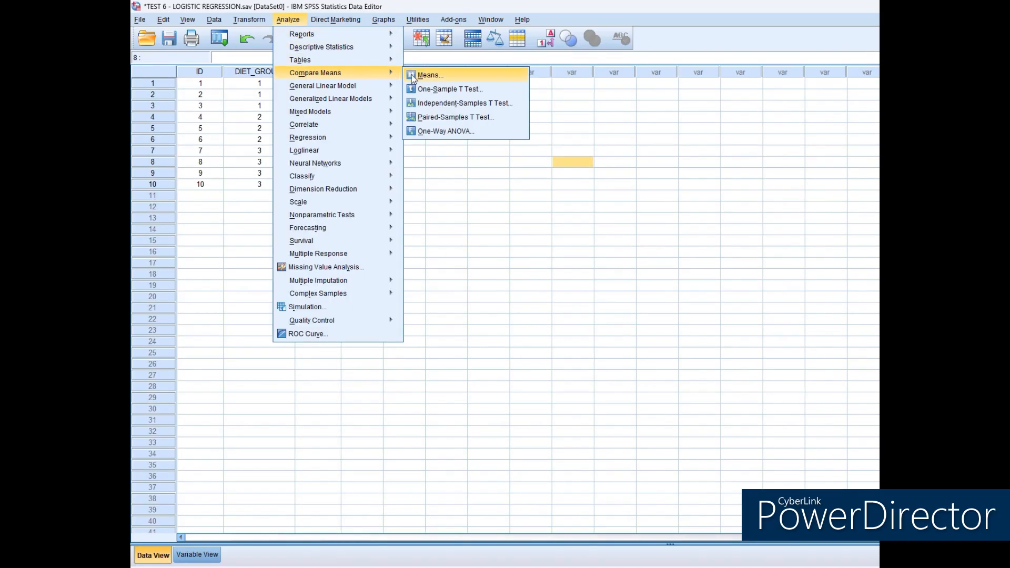
pyautogui.click(444, 132)
pyautogui.click(484, 214)
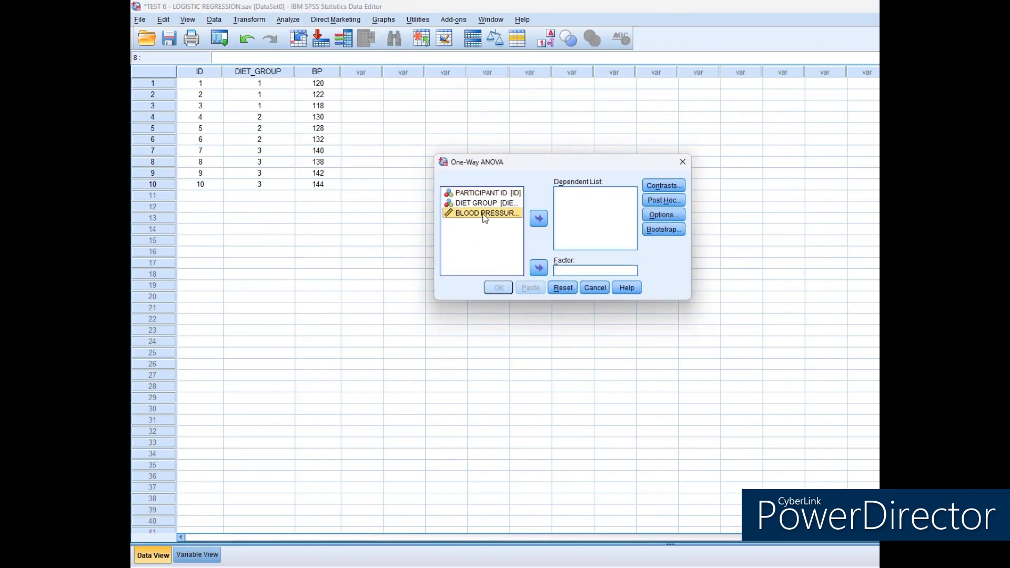
pyautogui.click(538, 224)
pyautogui.click(497, 204)
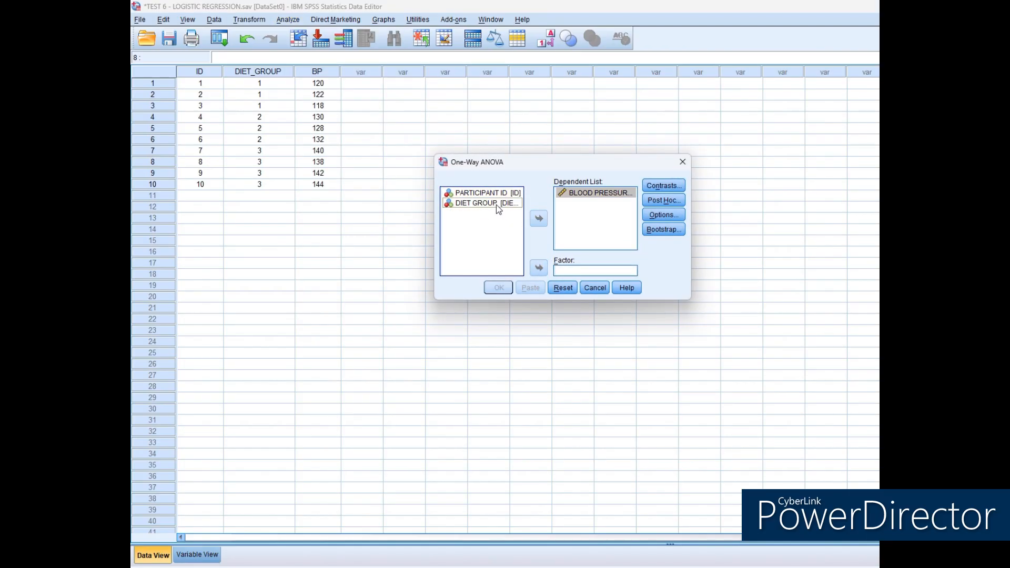
pyautogui.click(539, 268)
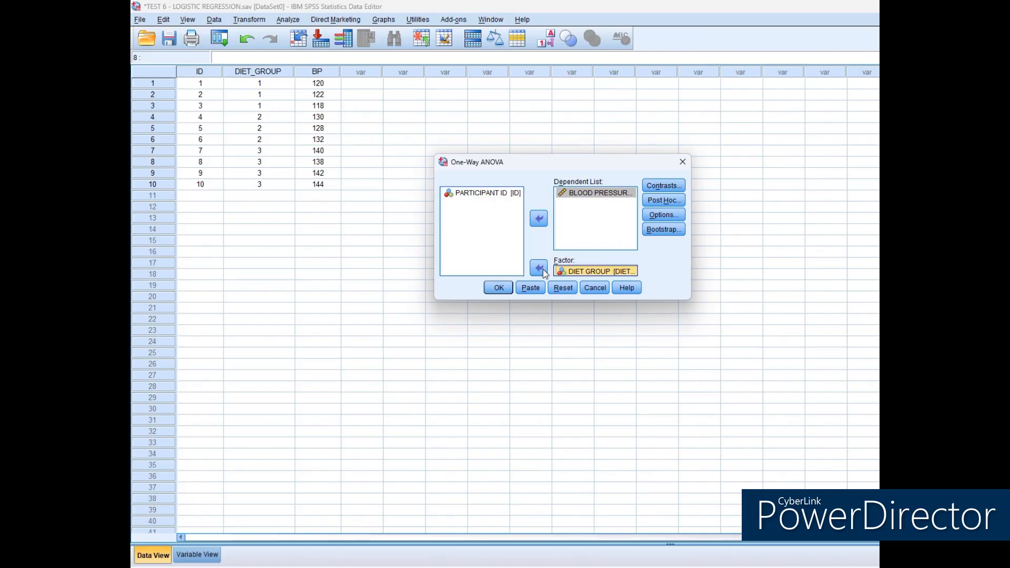
# Include Descriptive statistics in the One-Way ANOVA options.
pyautogui.click(664, 216)
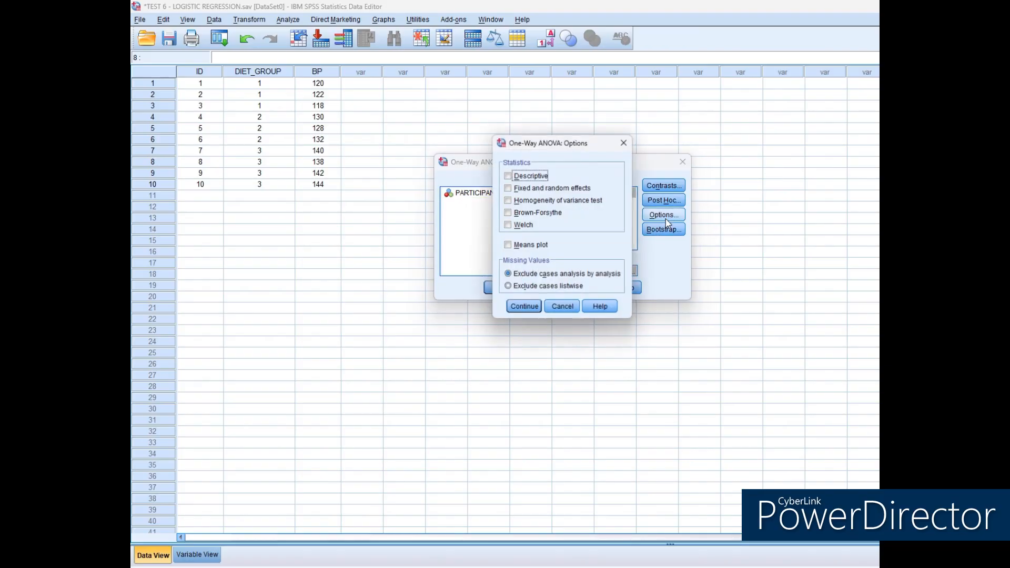
pyautogui.click(508, 176)
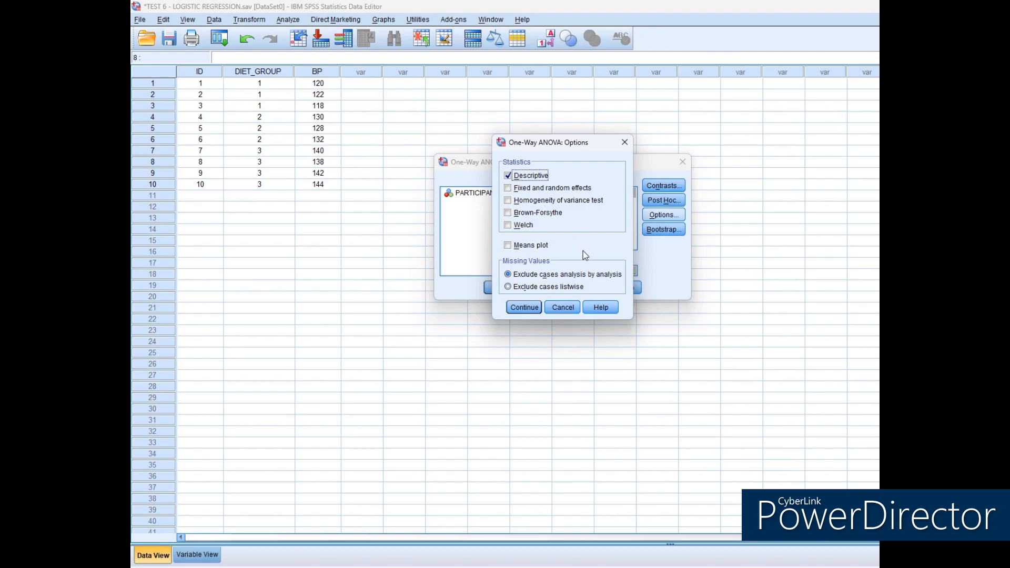
pyautogui.click(531, 308)
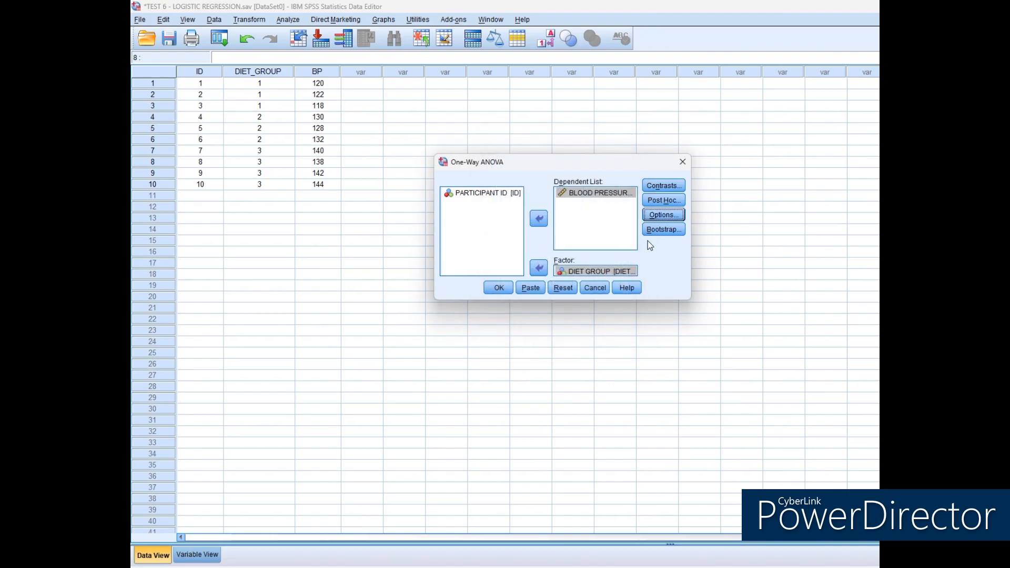
# Add Tukey and Bonferroni post hoc comparisons and run the One-Way ANOVA.
pyautogui.click(658, 203)
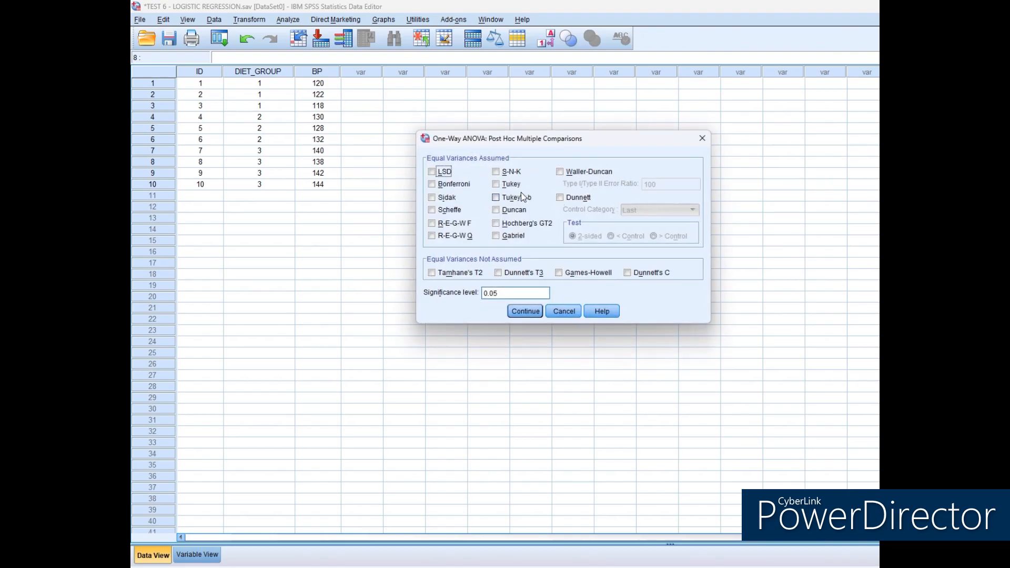
pyautogui.click(497, 184)
pyautogui.click(432, 184)
pyautogui.click(540, 311)
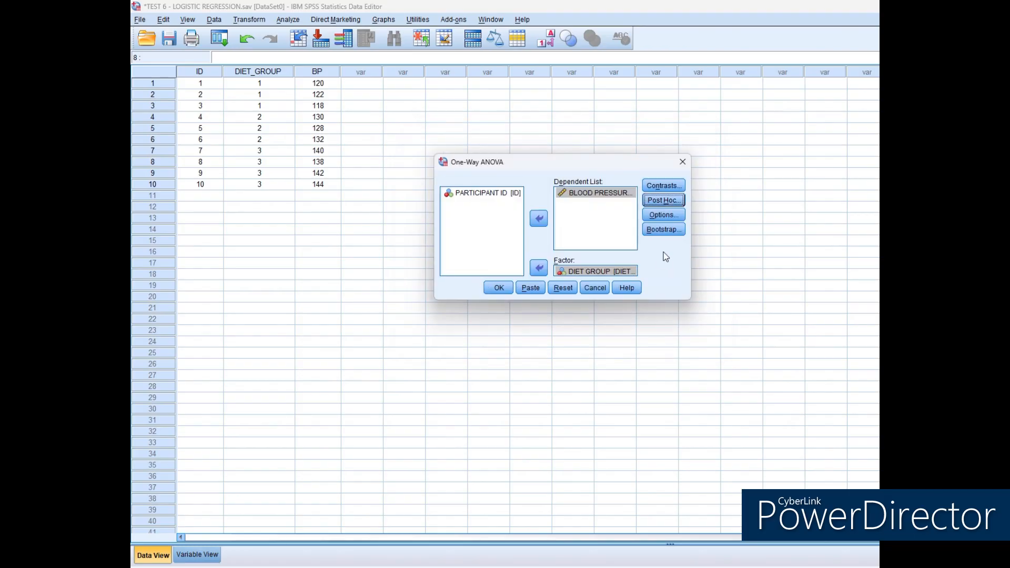
pyautogui.click(499, 288)
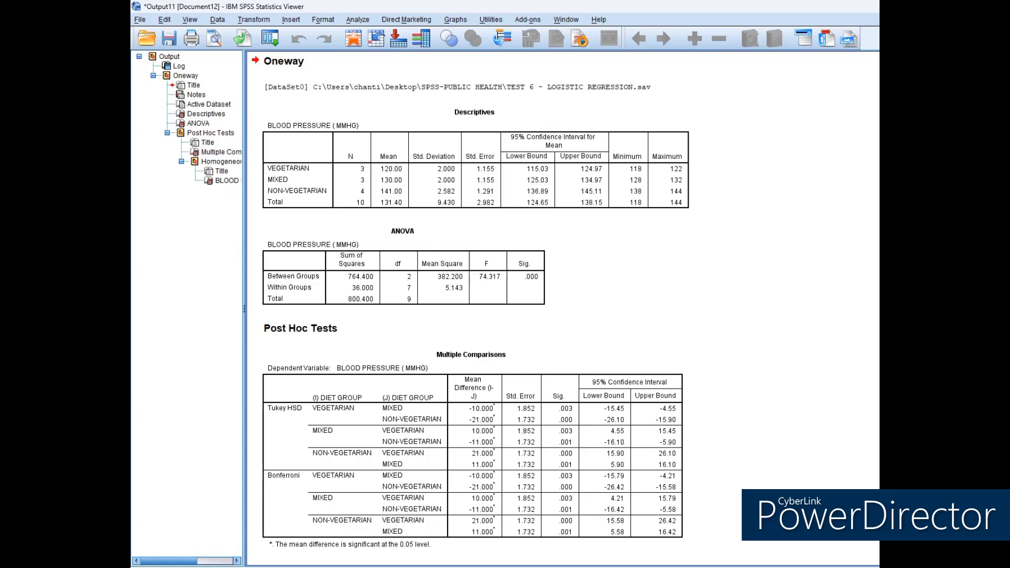
# Examine the One-Way ANOVA output tables and the example data table for the Kruskal Wallis test.
pyautogui.scroll(-2, 561, 308)
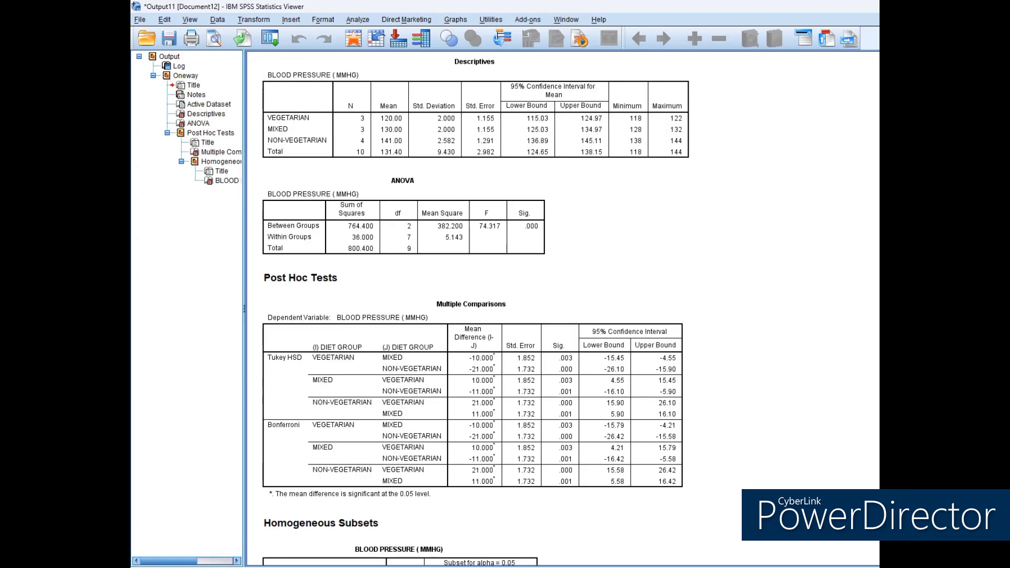
pyautogui.scroll(-5, 562, 307)
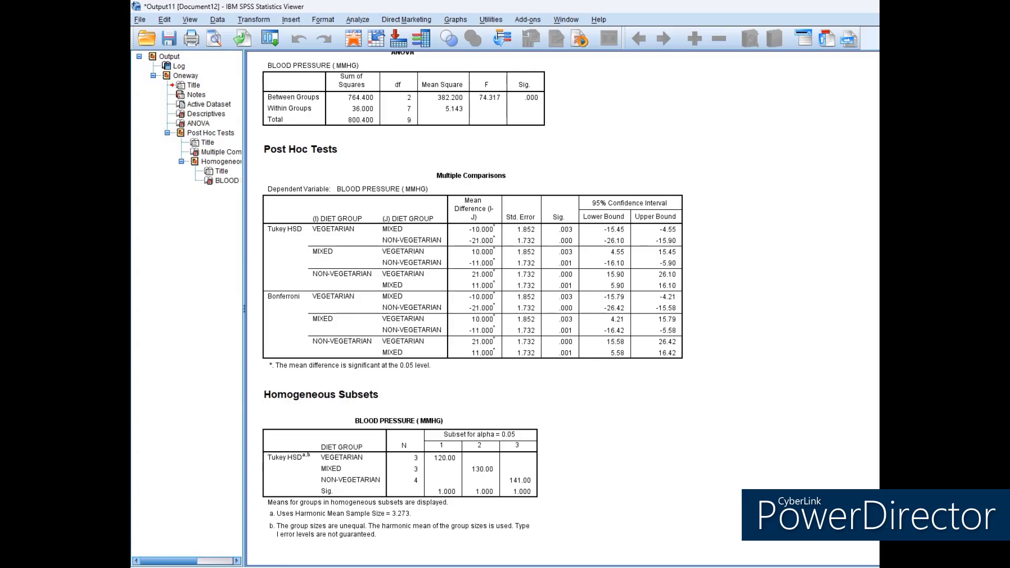
pyautogui.scroll(5, 561, 308)
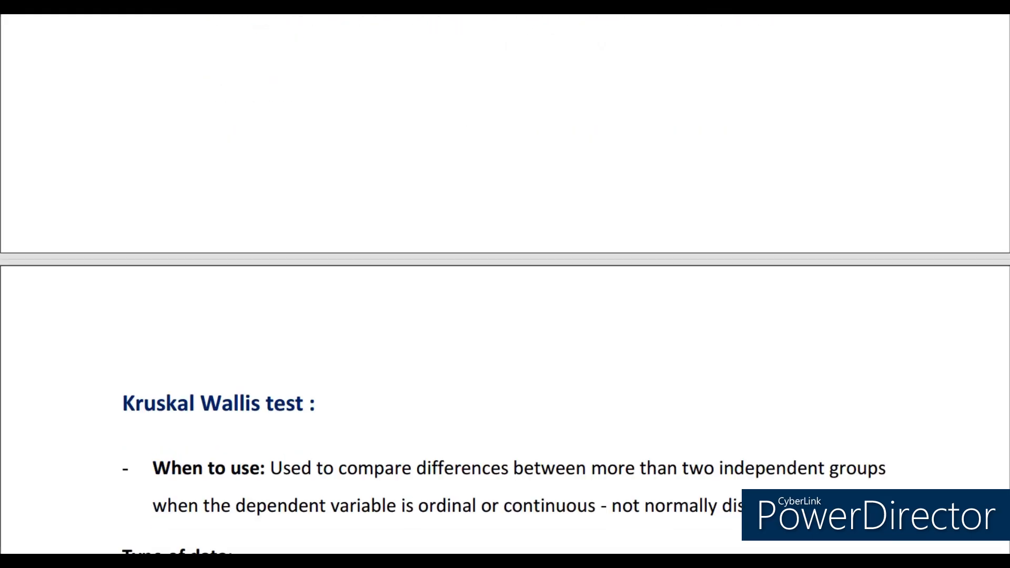
pyautogui.scroll(-6, 505, 284)
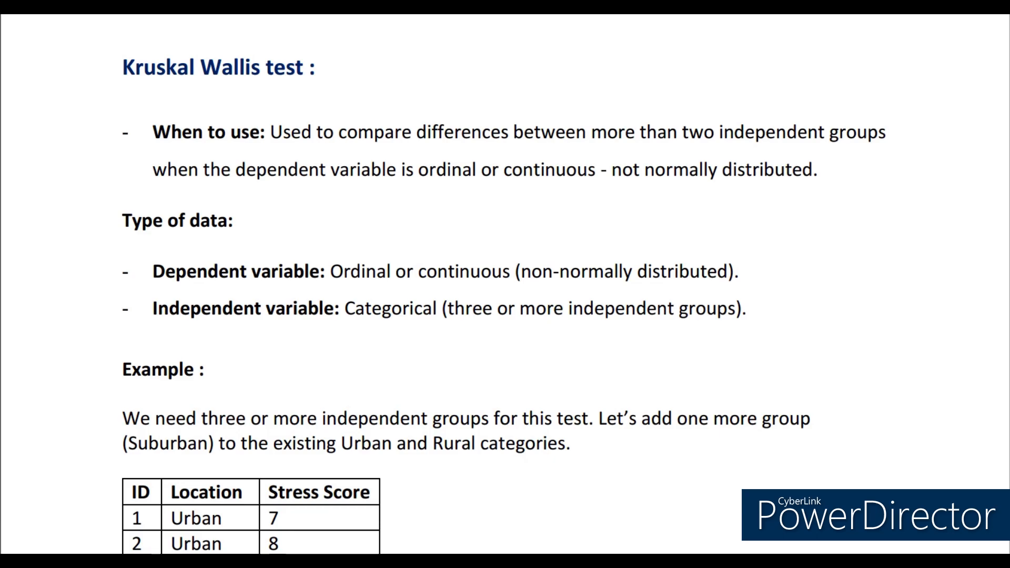
pyautogui.scroll(-6, 504, 284)
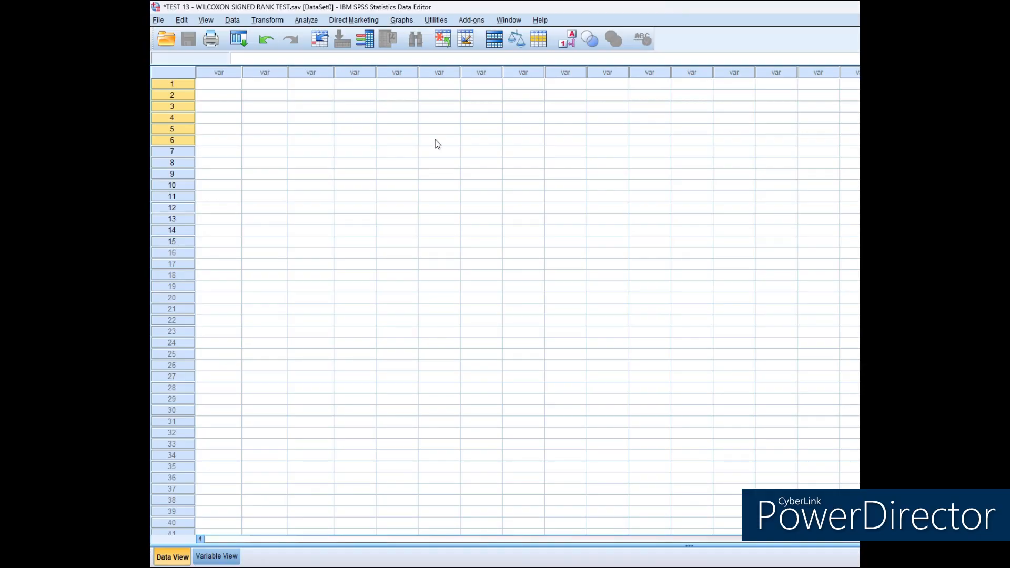
# Define three new variables named ID, LOCATION and STRESS_SCORE.
pyautogui.click(217, 556)
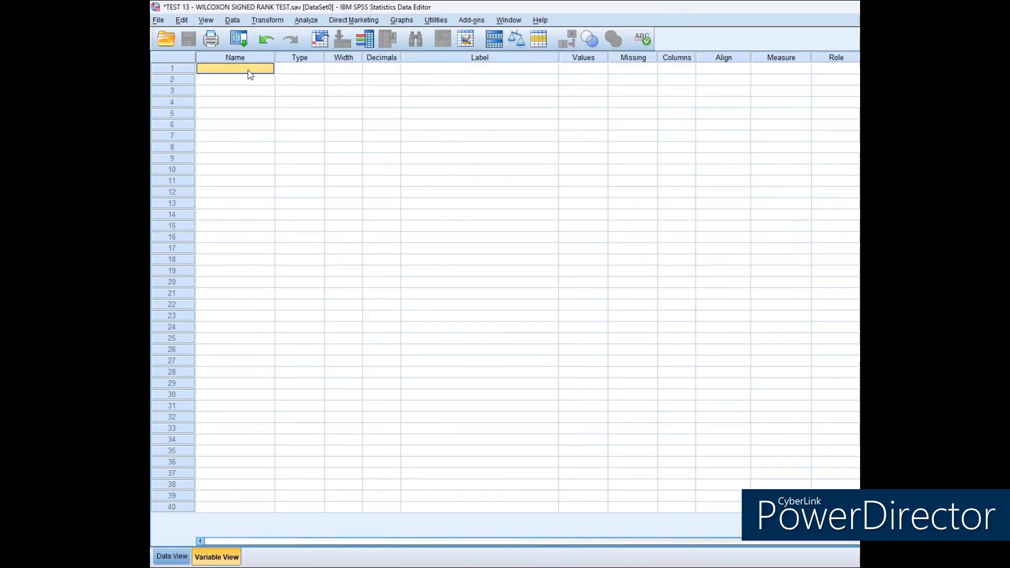
pyautogui.write('ID')
pyautogui.press('Return')
pyautogui.write('LOCATION')
pyautogui.press('Return')
pyautogui.write('STRESS_SCORE')
pyautogui.press('Return')
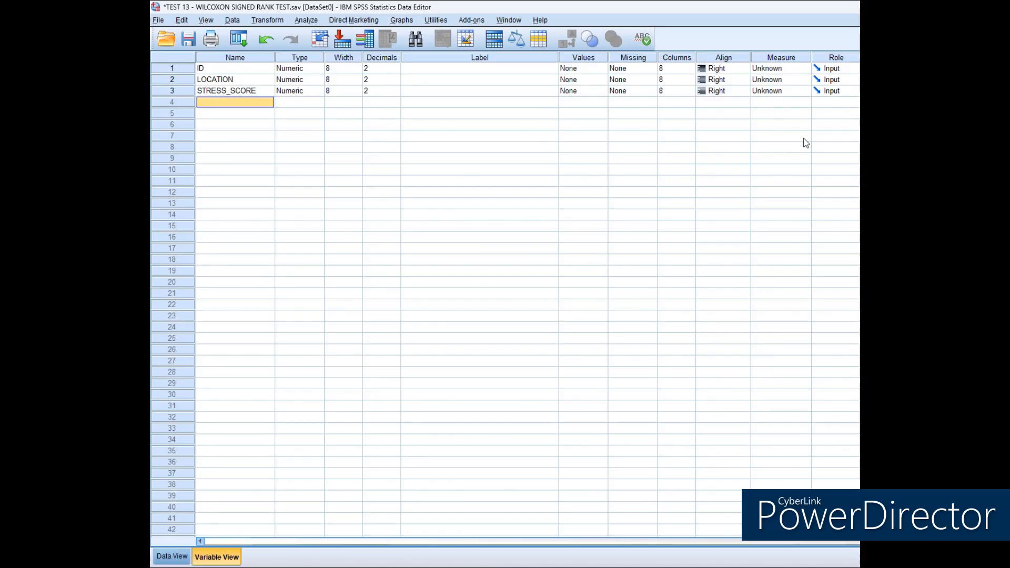
# Set the decimals to 0 for ID, LOCATION and STRESS_SCORE.
pyautogui.click(382, 68)
pyautogui.write('0')
pyautogui.click(374, 82)
pyautogui.write('0')
pyautogui.click(375, 91)
pyautogui.write('0')
# Label ID as PARTICIPANT ID, LOCATION as LOCATION - URBAN/RURAL/SUB-URBAN and STRESS_SCORE as STRESS SCORES ( 1- 10).
pyautogui.click(447, 69)
pyautogui.write('PA')
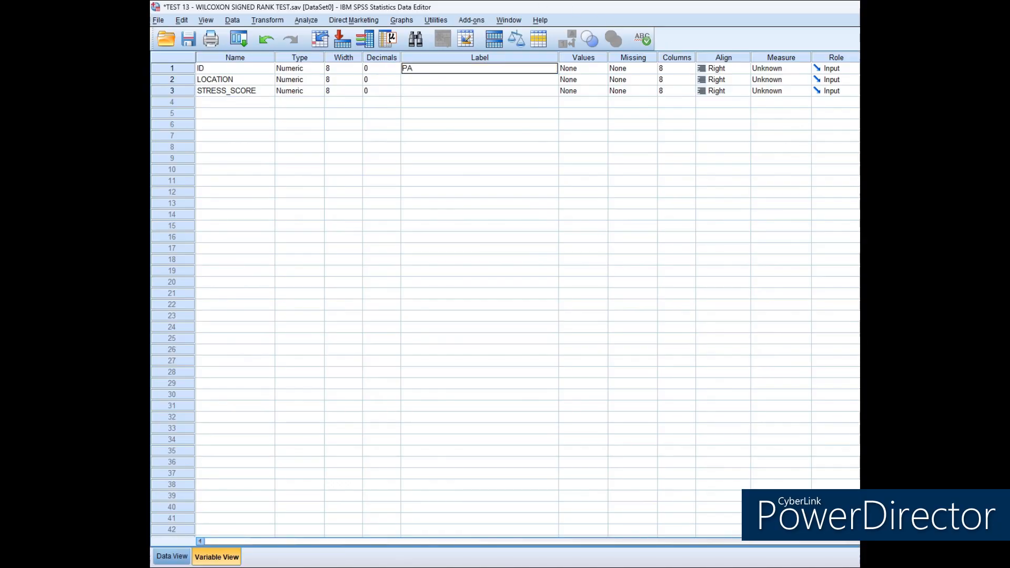
pyautogui.write('RTICIPANT ID')
pyautogui.press('Return')
pyautogui.write('LOCAT')
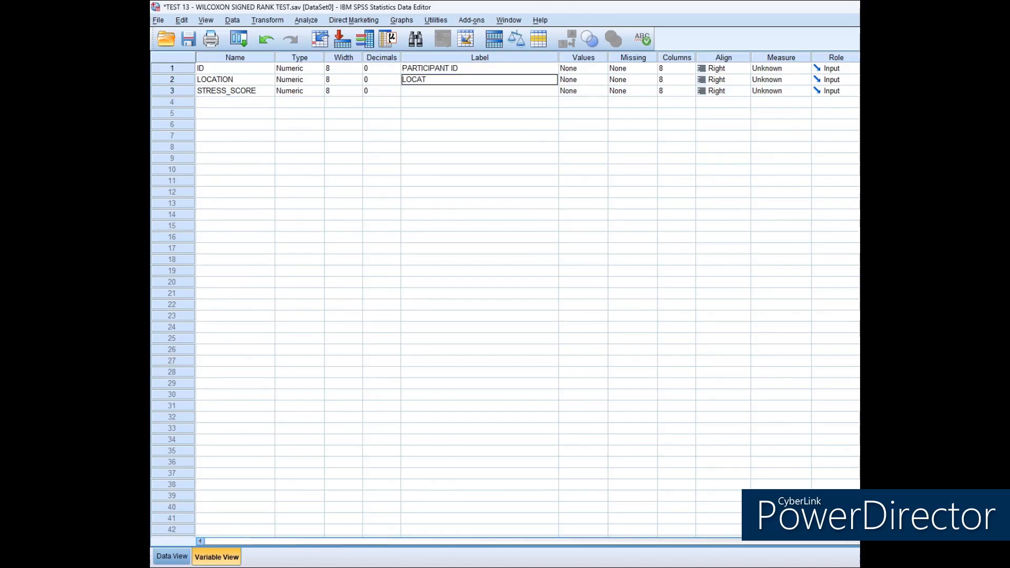
pyautogui.write('ION - URBAN/RURAL/SUB-URBAN')
pyautogui.press('Return')
pyautogui.write('STRESS SCORES ( 1-')
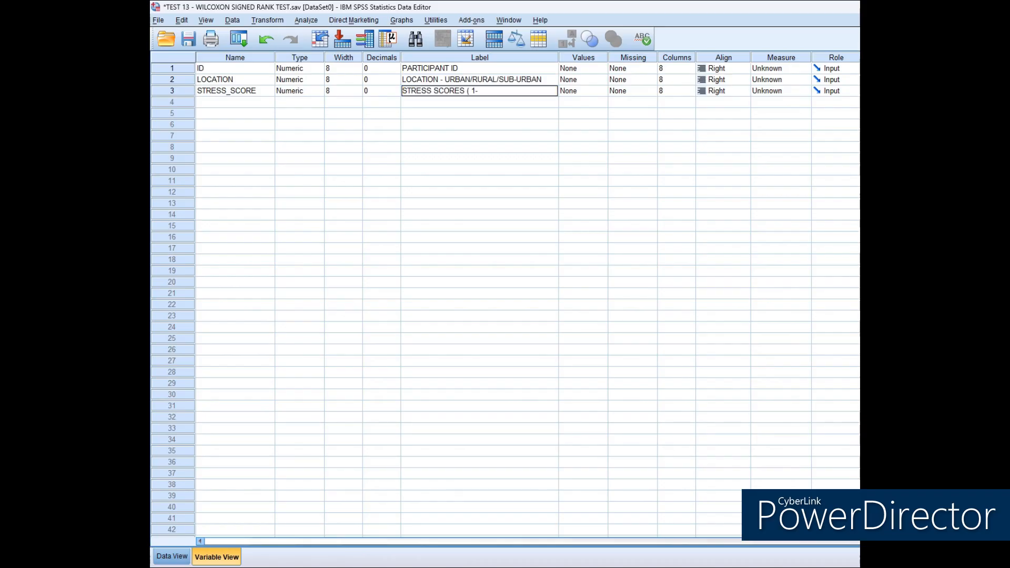
pyautogui.write(' 10)')
pyautogui.press('Return')
# Define the LOCATION value labels as 1 = URBAN, 2 = RURAL and 3 = SUB-URBAN.
pyautogui.click(578, 79)
pyautogui.click(610, 80)
pyautogui.write('1')
pyautogui.press('Tab')
pyautogui.write('URBAN')
pyautogui.hotkey('alt', 'a')
pyautogui.write('2')
pyautogui.press('Tab')
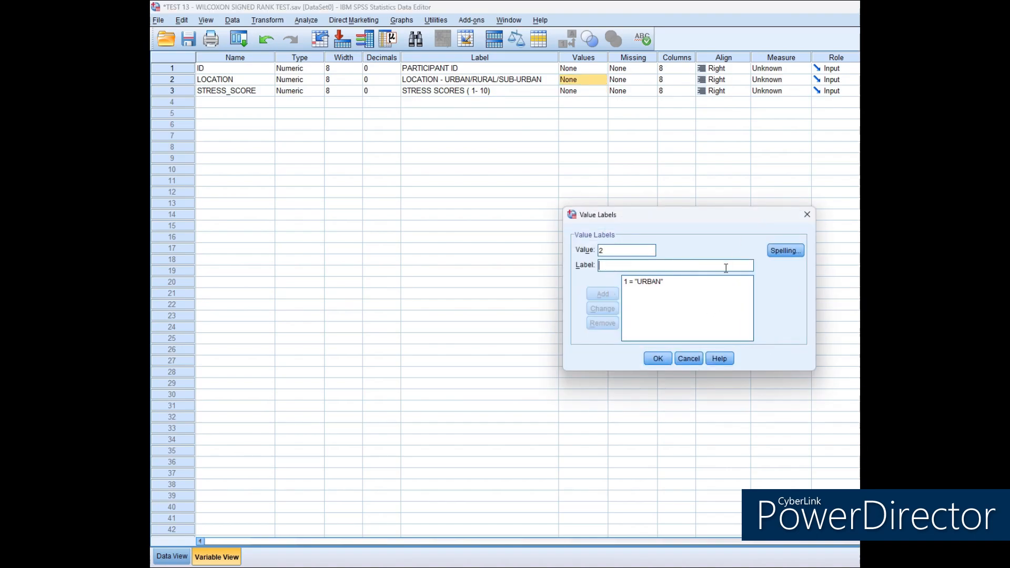
pyautogui.write('RURAL')
pyautogui.hotkey('alt', 'a')
pyautogui.write('3')
pyautogui.press('Tab')
pyautogui.write('SUB-URBAN')
pyautogui.hotkey('alt', 'a')
pyautogui.click(657, 358)
# Set the alignment of ID, LOCATION and STRESS_SCORE to Center.
pyautogui.click(723, 58)
pyautogui.click(723, 69)
pyautogui.click(721, 100)
pyautogui.click(721, 80)
pyautogui.click(720, 110)
pyautogui.click(721, 91)
pyautogui.click(722, 122)
# Set the measure to Nominal for ID and LOCATION, and to Ordinal for STRESS_SCORE.
pyautogui.click(781, 69)
pyautogui.click(778, 100)
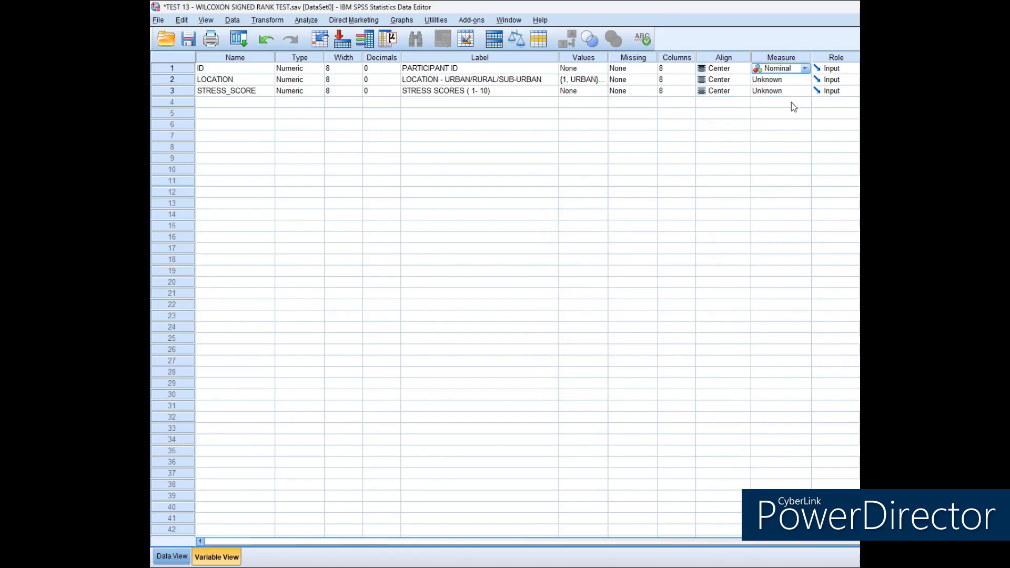
pyautogui.click(781, 80)
pyautogui.click(777, 111)
pyautogui.click(781, 91)
pyautogui.click(775, 112)
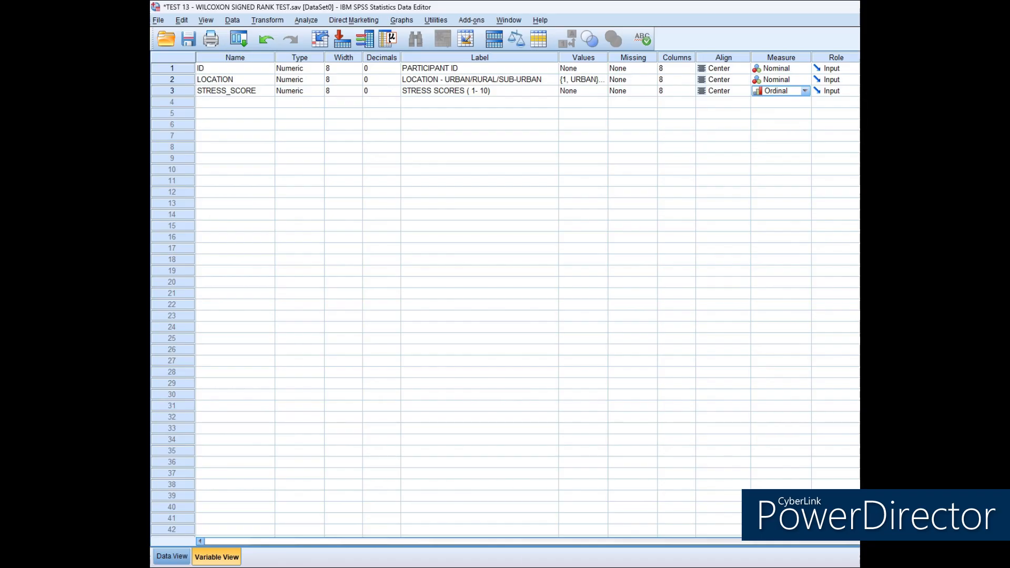
# Widen the STRESS_SCORE column in the data grid so its name fits on one line.
pyautogui.click(173, 557)
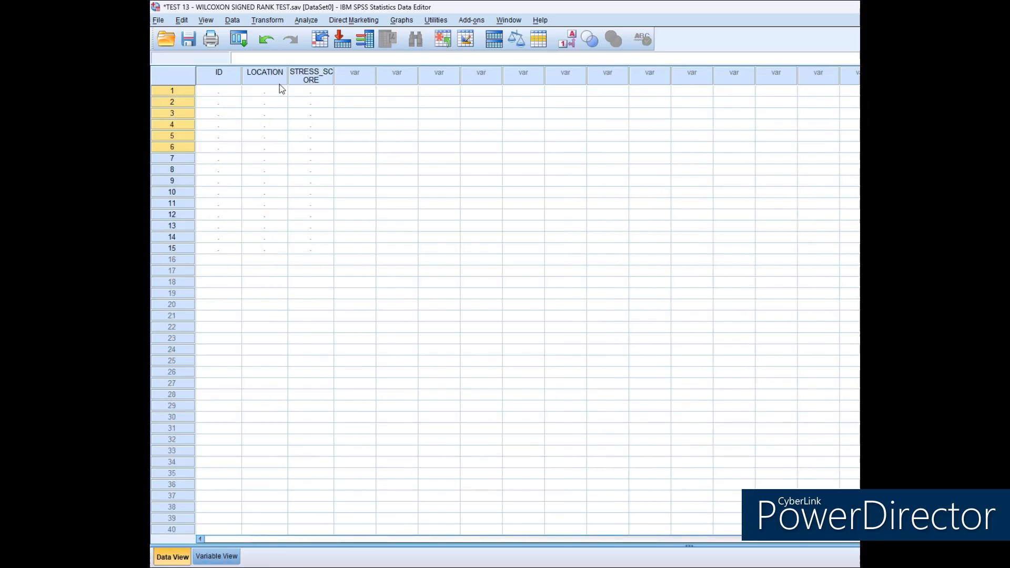
pyautogui.moveTo(333, 81); pyautogui.dragTo(342, 81)
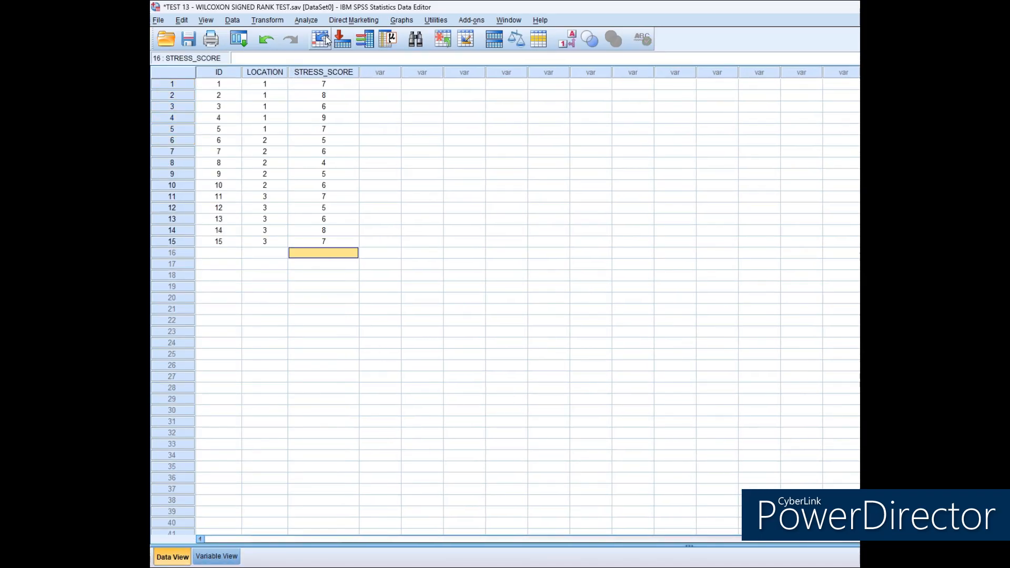
# Set up a legacy nonparametric test for K independent samples using Kruskal-Wallis H, with STRESS SCORES as the test variable.
pyautogui.click(314, 23)
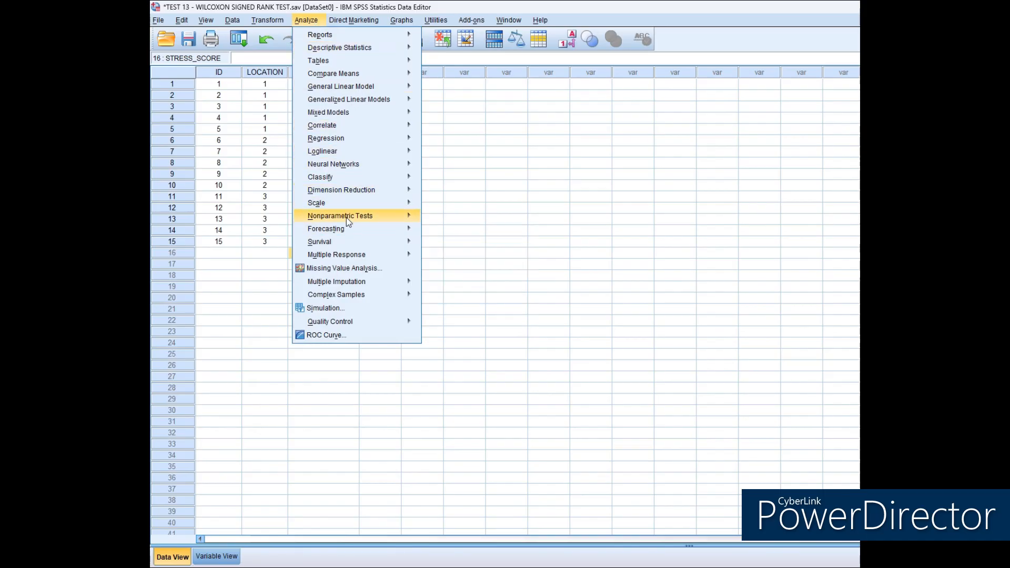
pyautogui.moveTo(350, 217)
pyautogui.moveTo(465, 263)
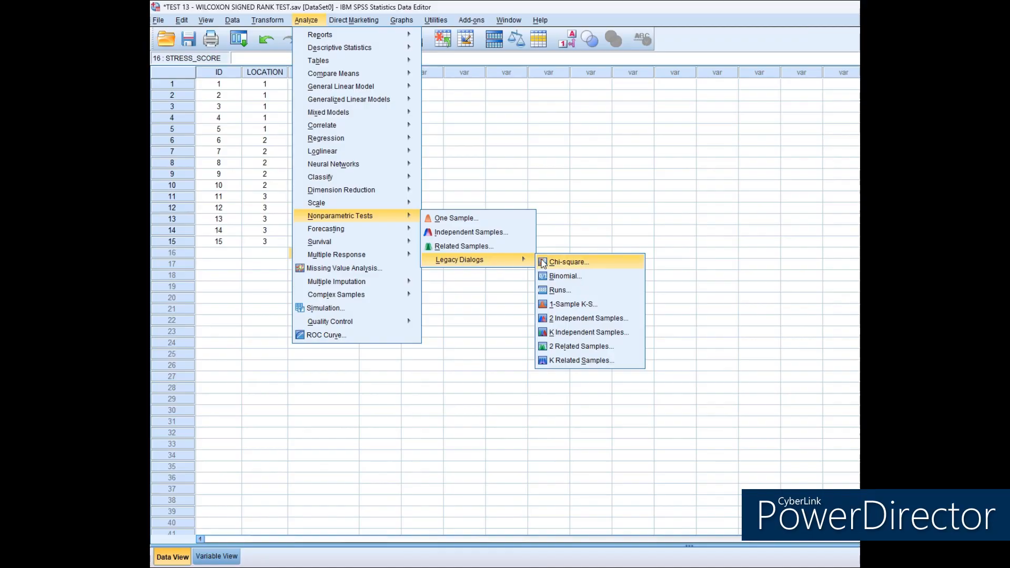
pyautogui.click(581, 333)
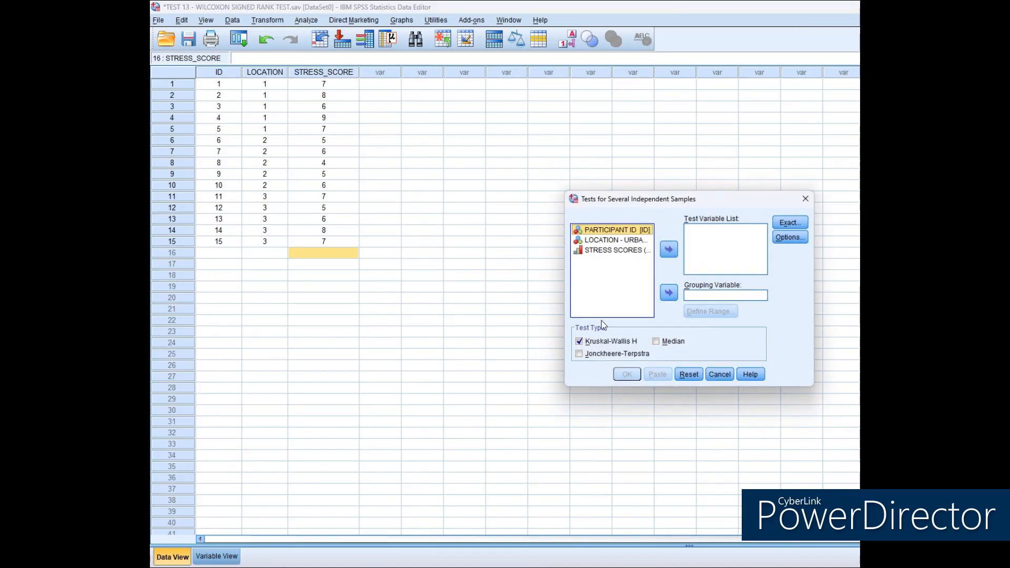
pyautogui.click(578, 343)
pyautogui.click(579, 342)
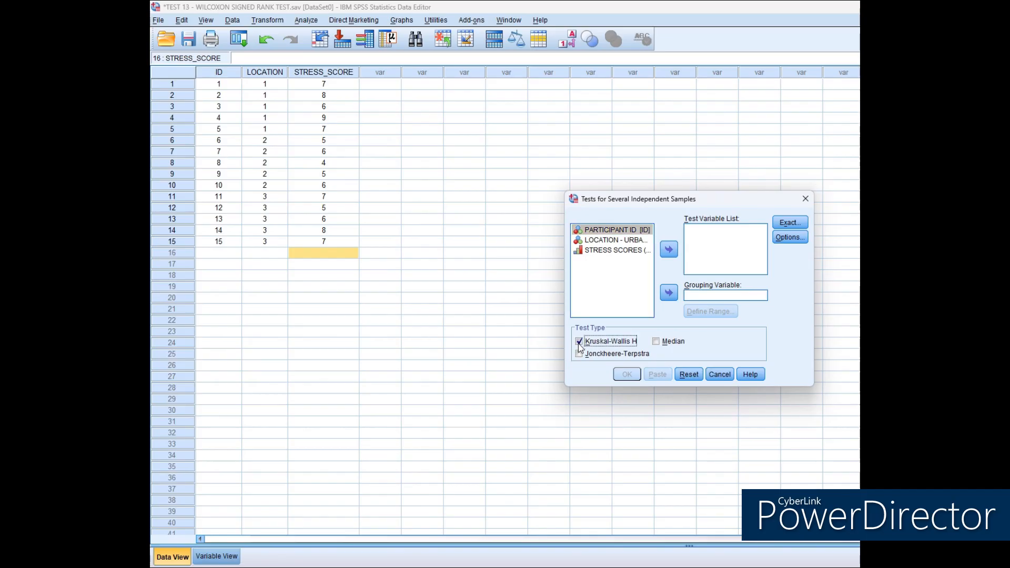
pyautogui.click(616, 250)
pyautogui.click(667, 253)
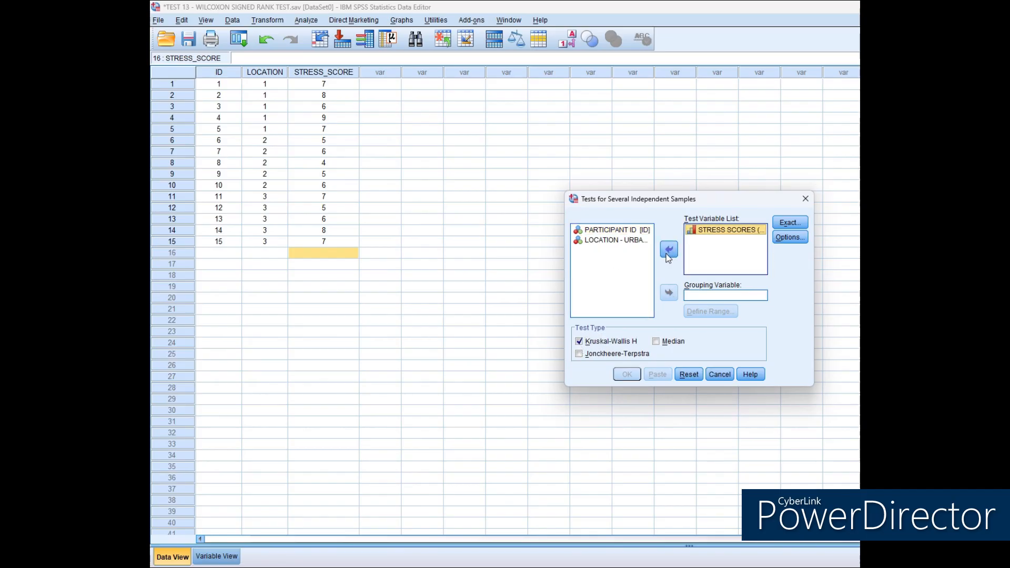
# Use LOCATION as the grouping variable with a range from minimum 1 to maximum 3.
pyautogui.click(637, 241)
pyautogui.click(668, 294)
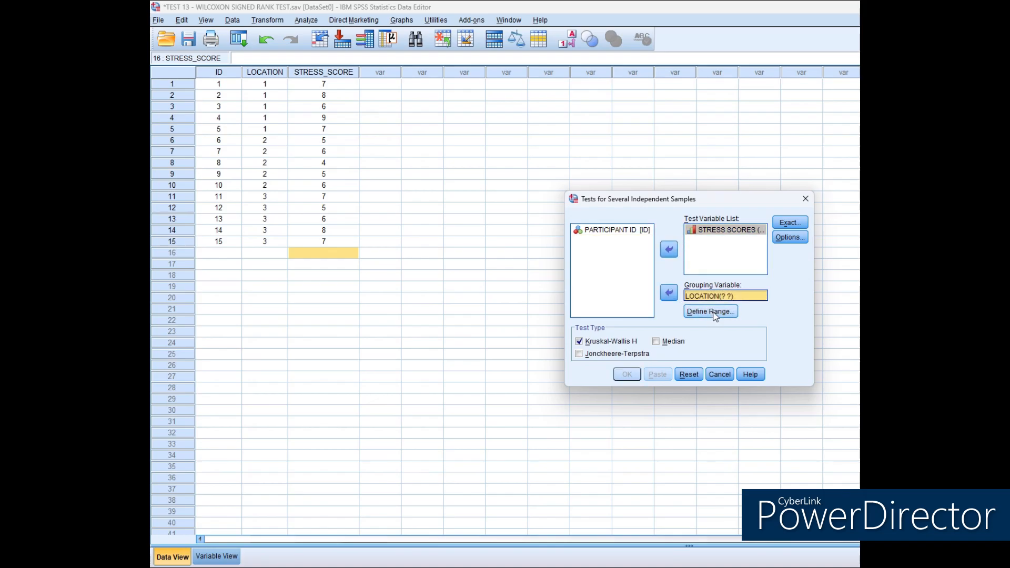
pyautogui.click(710, 311)
pyautogui.click(675, 287)
pyautogui.write('1')
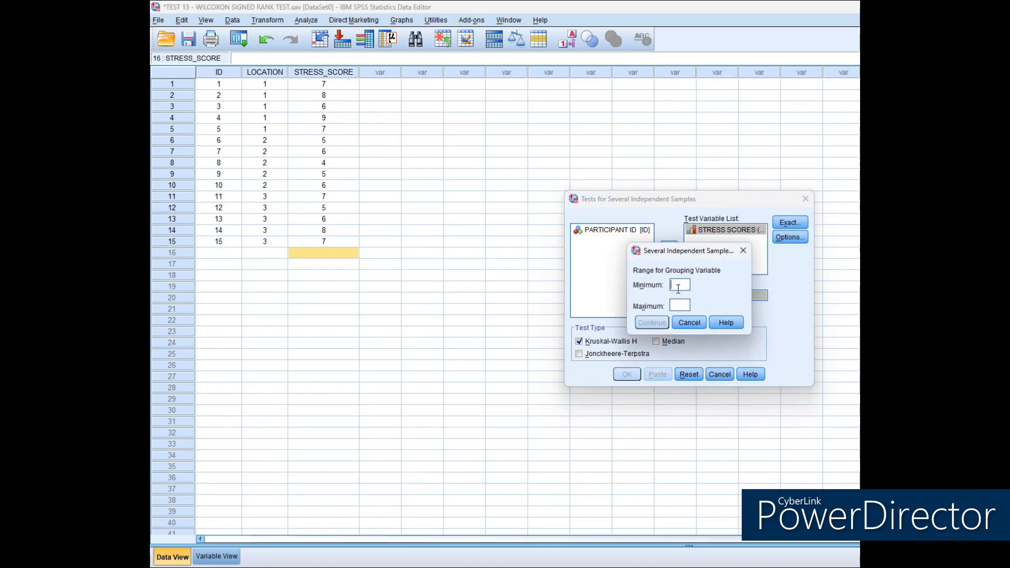
pyautogui.click(687, 304)
pyautogui.write('3')
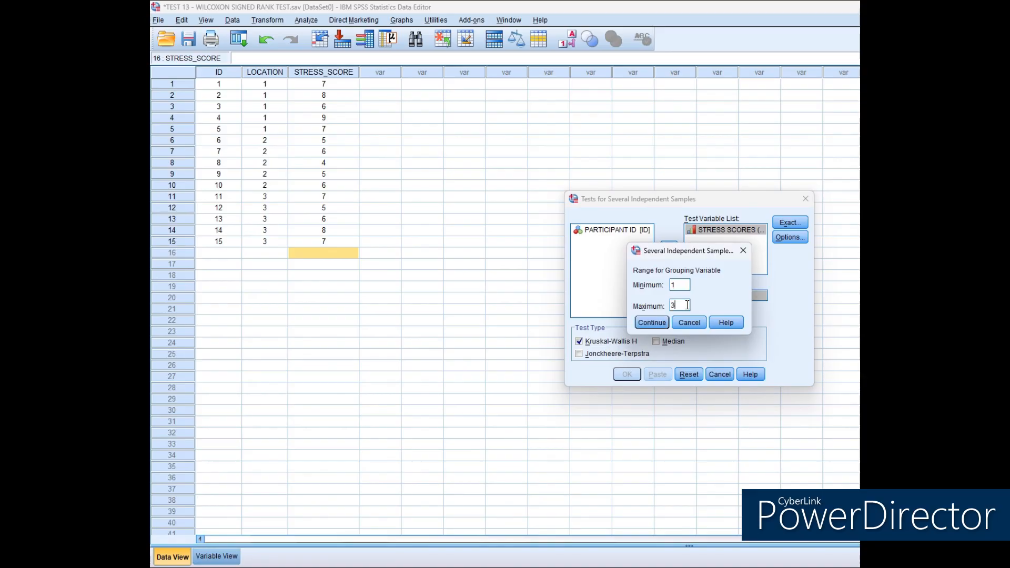
pyautogui.click(664, 323)
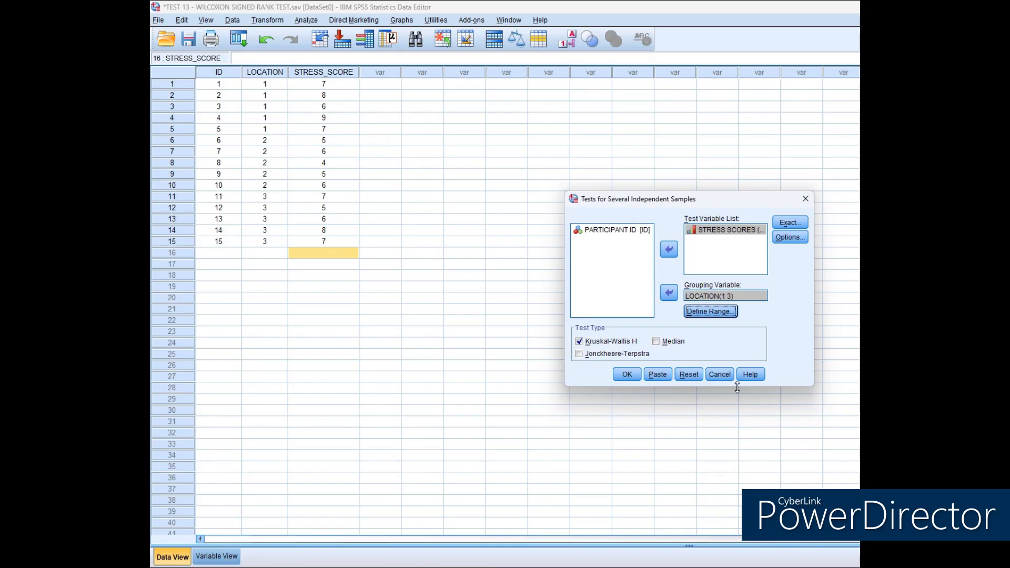
# Run the Kruskal-Wallis H test on STRESS SCORES grouped by LOCATION.
pyautogui.click(626, 376)
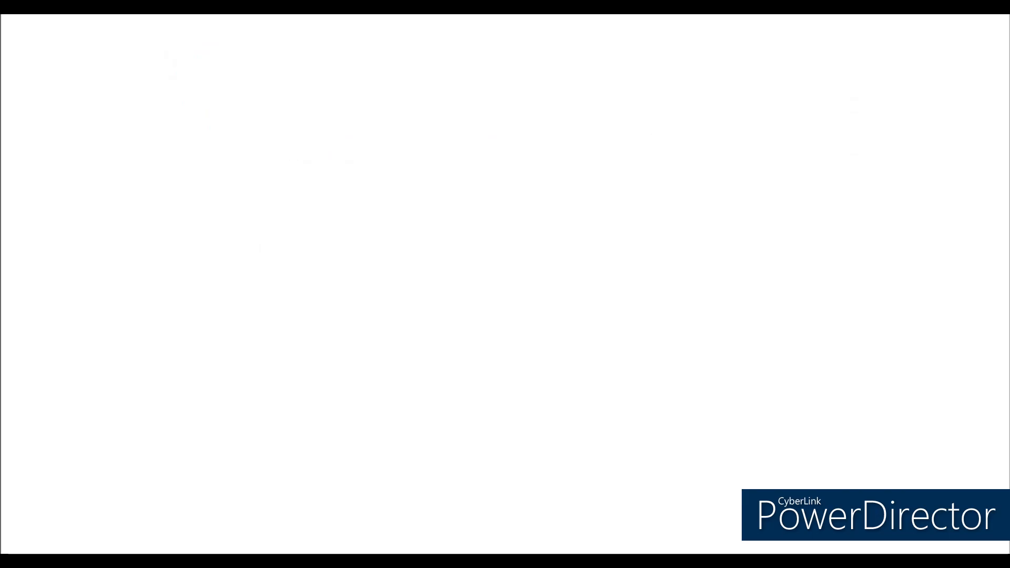
# Read the chi square test notes and the example table on exercise and hypertension.
pyautogui.scroll(-6, 504, 284)
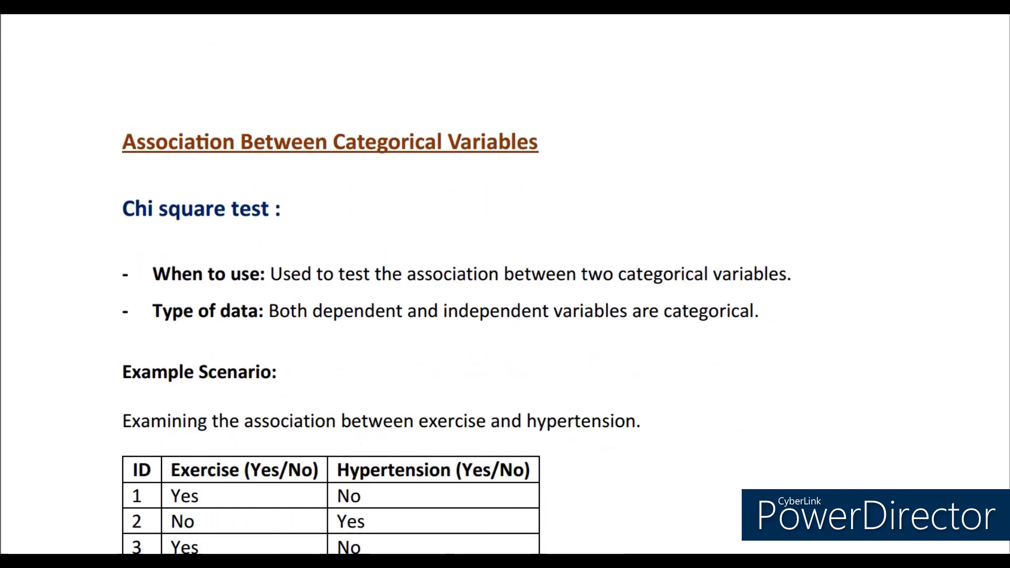
pyautogui.scroll(-1, 505, 284)
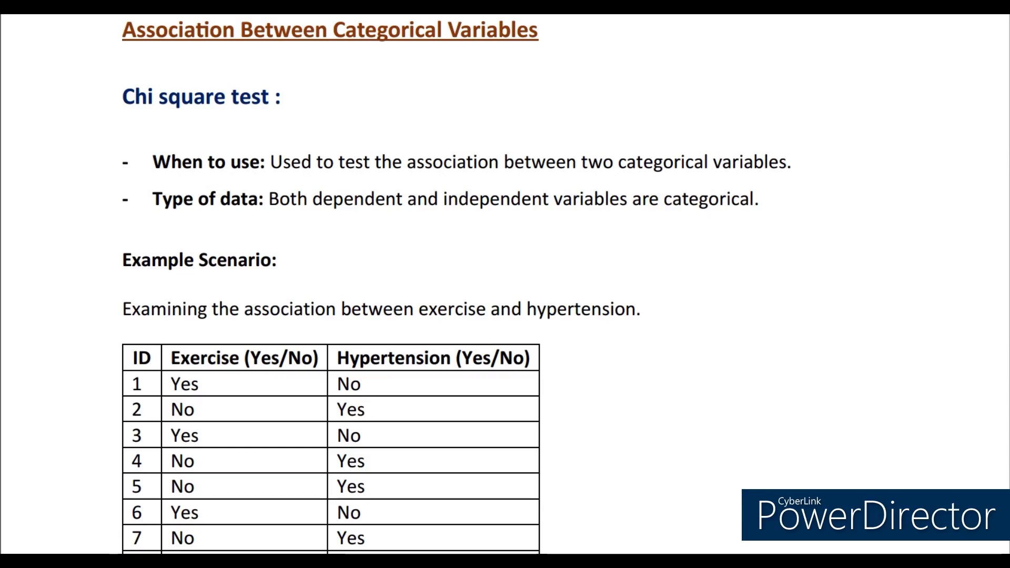
pyautogui.scroll(-4, 505, 284)
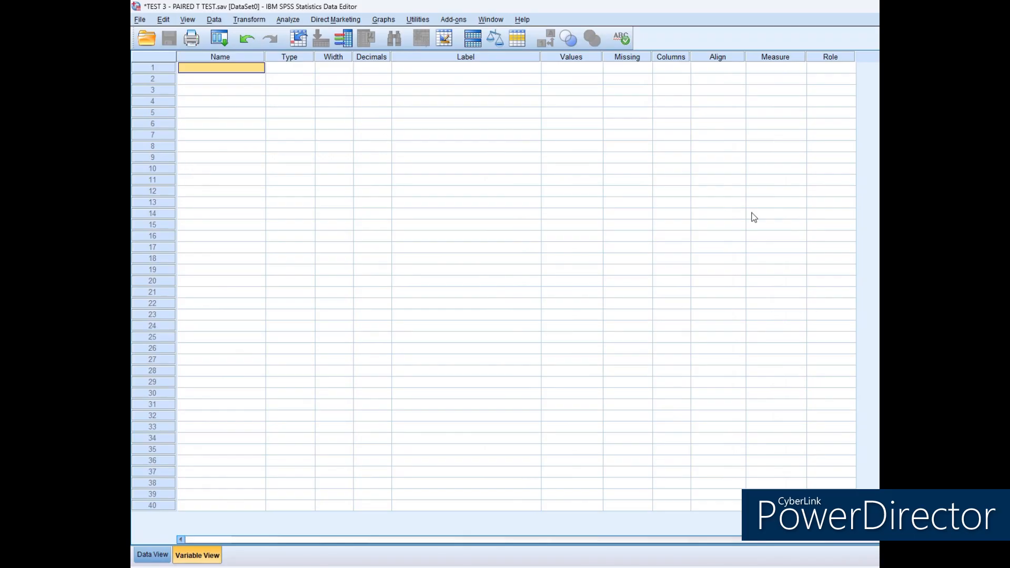
# Define three new variables named ID, EXERCISE and HYPERTENSION.
pyautogui.write('ID')
pyautogui.press('Return')
pyautogui.write('EXERCISE')
pyautogui.press('Return')
pyautogui.write('HYPERTENSION')
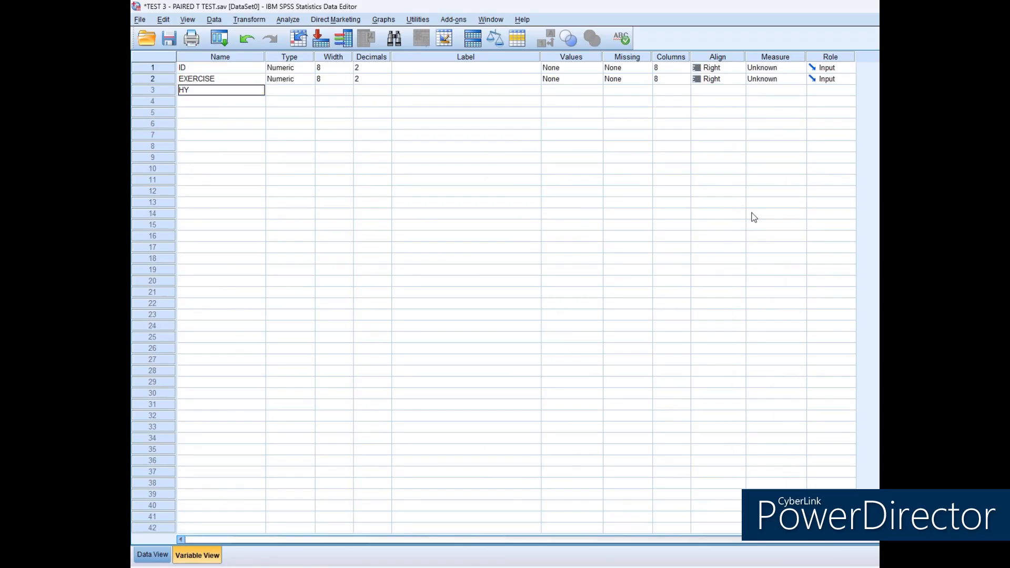
pyautogui.press('Return')
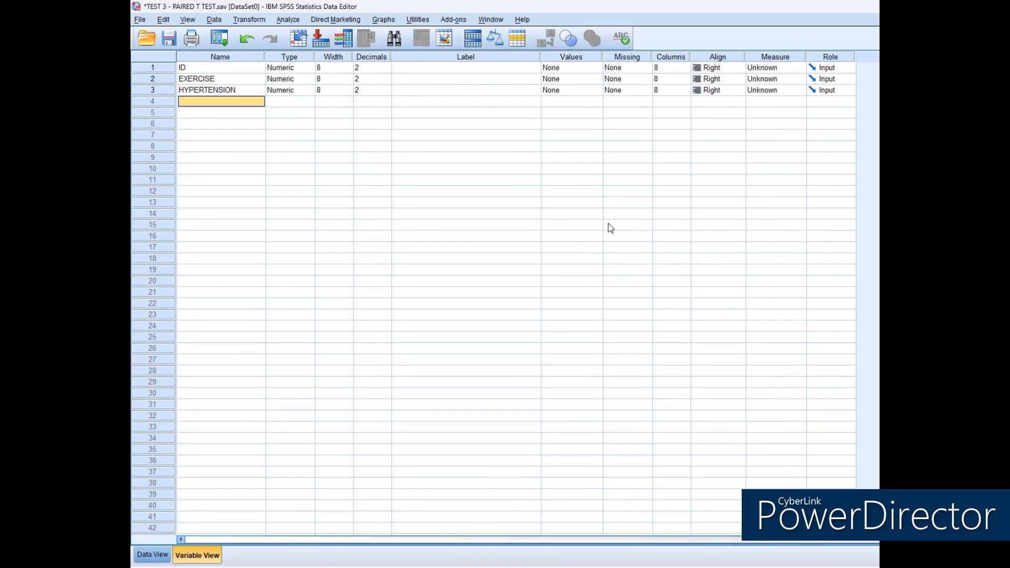
# Set the decimals to 0 for ID, EXERCISE and HYPERTENSION.
pyautogui.click(363, 69)
pyautogui.write('0')
pyautogui.press('Return')
pyautogui.write('0')
pyautogui.press('Return')
pyautogui.write('0')
# Label the variables PARTICIPANT ID, EXERCISE STATUS and HYPERTENSION STATUS respectively.
pyautogui.click(417, 68)
pyautogui.write('PARTICIPANT ID')
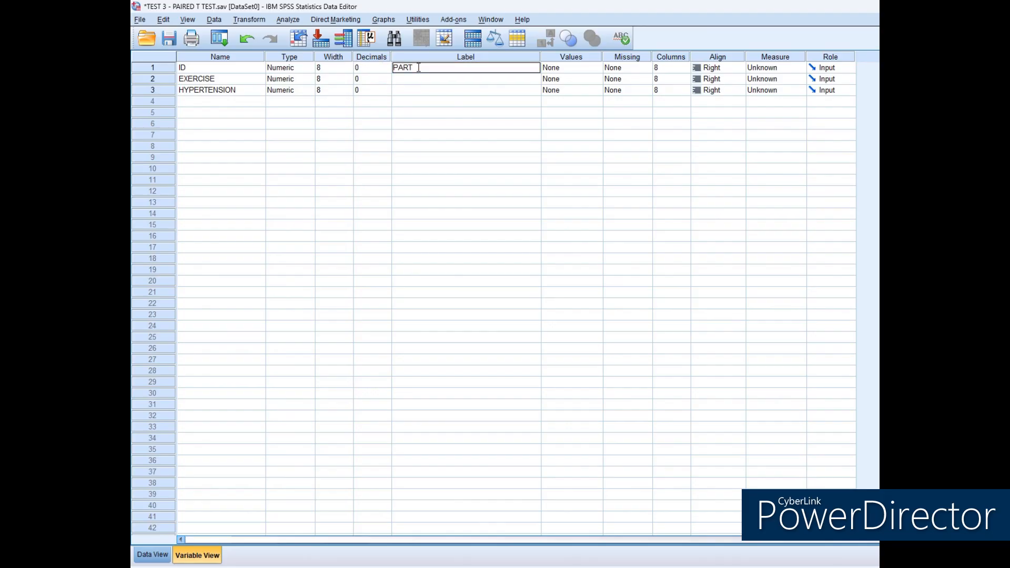
pyautogui.press('Return')
pyautogui.write('EXERCISE STATUS')
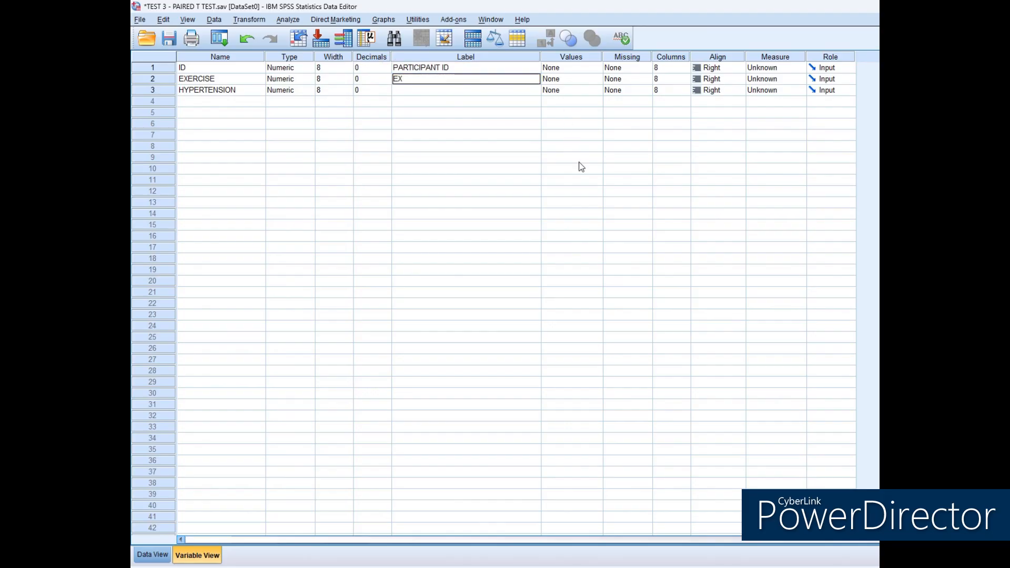
pyautogui.press('Return')
pyautogui.write('HYPERTENSION STATUS')
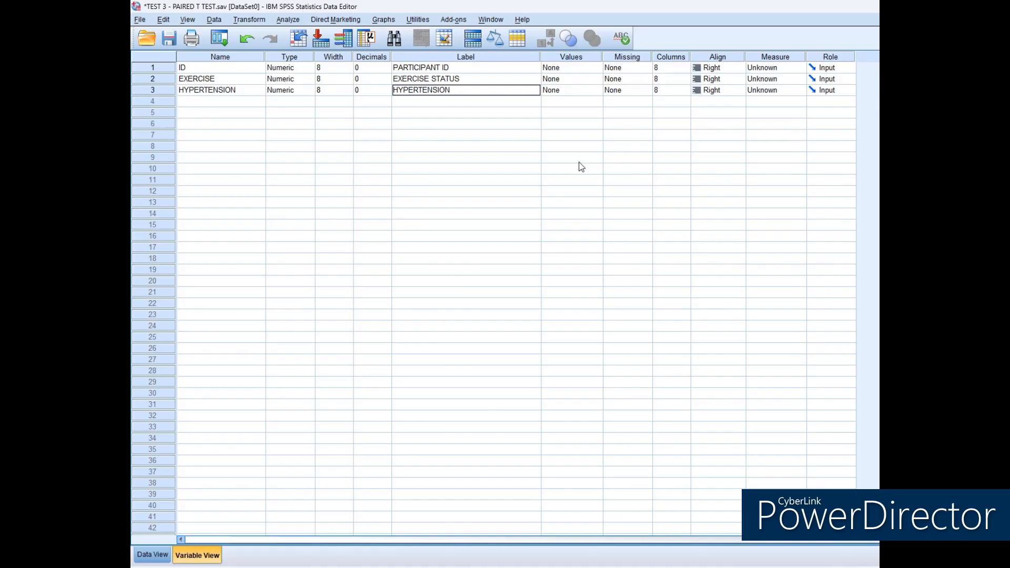
pyautogui.press('Return')
# Define the value labels of EXERCISE as 1 for YES and 2 for NO.
pyautogui.click(591, 80)
pyautogui.click(596, 80)
pyautogui.write('1')
pyautogui.click(632, 264)
pyautogui.write('YES')
pyautogui.press('Return')
pyautogui.write('2')
pyautogui.click(622, 264)
pyautogui.write('NO')
pyautogui.press('Return')
# Define the value labels of HYPERTENSION as 1 for YES and 2 for NO.
pyautogui.press('Return')
pyautogui.click(591, 90)
pyautogui.click(597, 90)
pyautogui.write('1')
pyautogui.click(620, 267)
pyautogui.write('YES')
pyautogui.press('Return')
pyautogui.write('2')
pyautogui.click(618, 267)
pyautogui.write('NO')
pyautogui.press('Return')
pyautogui.click(638, 357)
# Set the alignment of ID, EXERCISE and HYPERTENSION to Center.
pyautogui.click(739, 67)
pyautogui.click(716, 99)
pyautogui.click(739, 78)
pyautogui.click(716, 110)
pyautogui.click(739, 90)
pyautogui.click(716, 121)
# Set the measure of ID, EXERCISE and HYPERTENSION to Nominal.
pyautogui.click(800, 67)
pyautogui.click(773, 100)
pyautogui.click(800, 79)
pyautogui.click(773, 109)
pyautogui.click(799, 90)
pyautogui.click(773, 122)
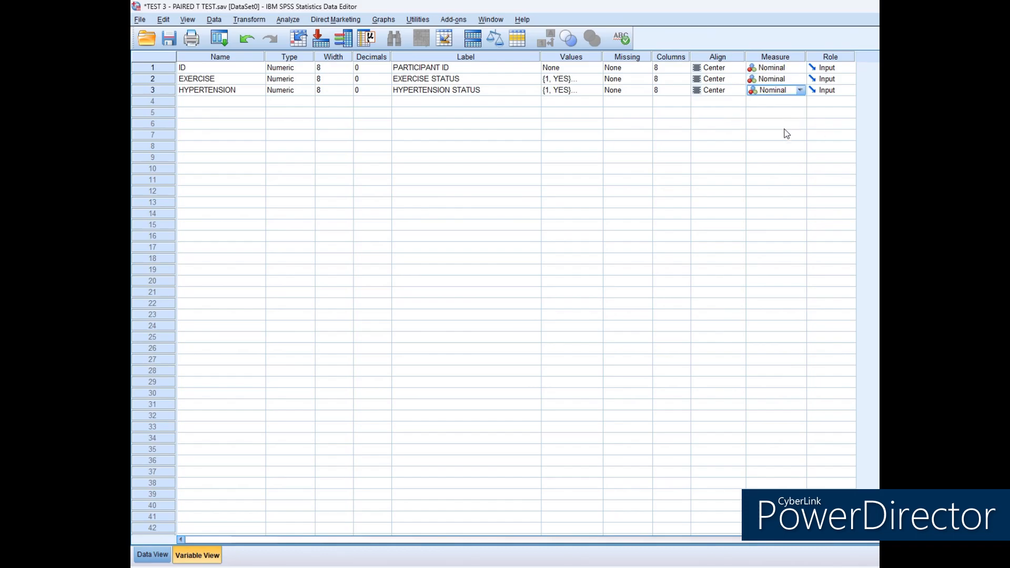
# From the data grid, set up a Crosstabs analysis with EXERCISE STATUS as the row variable and HYPERTENSION STATUS as the column variable.
pyautogui.click(152, 554)
pyautogui.click(217, 92)
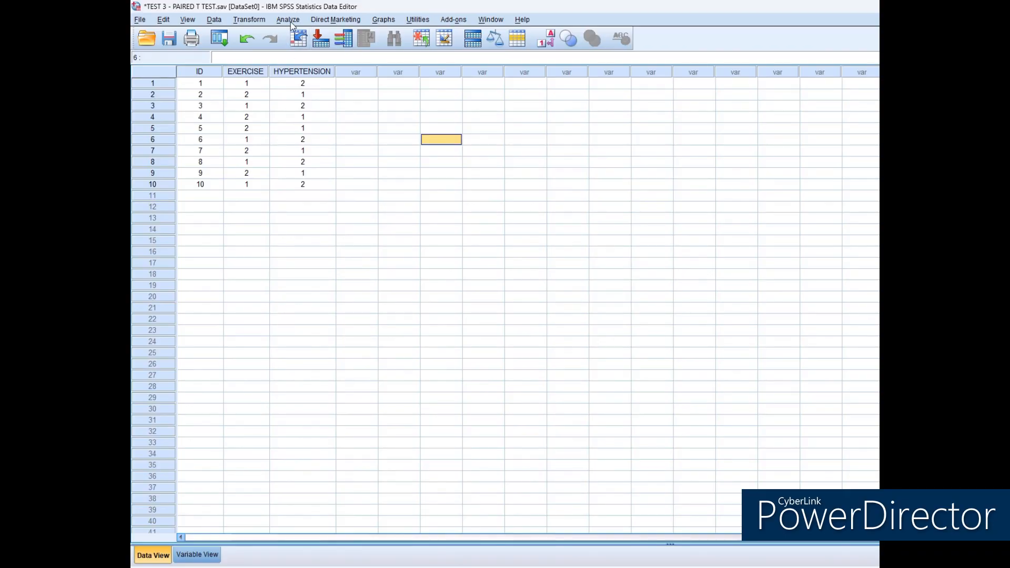
pyautogui.click(289, 21)
pyautogui.moveTo(329, 48)
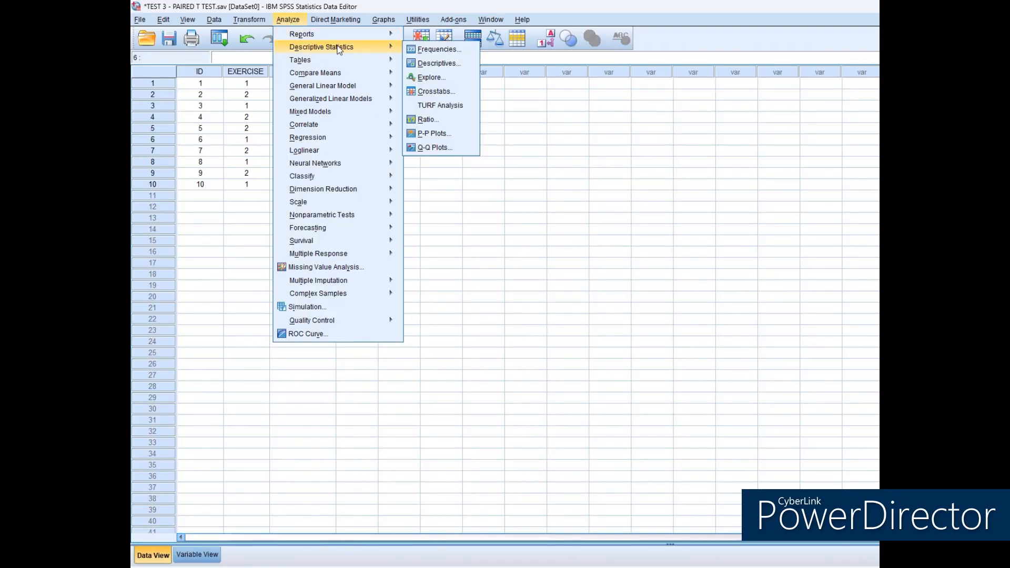
pyautogui.click(437, 91)
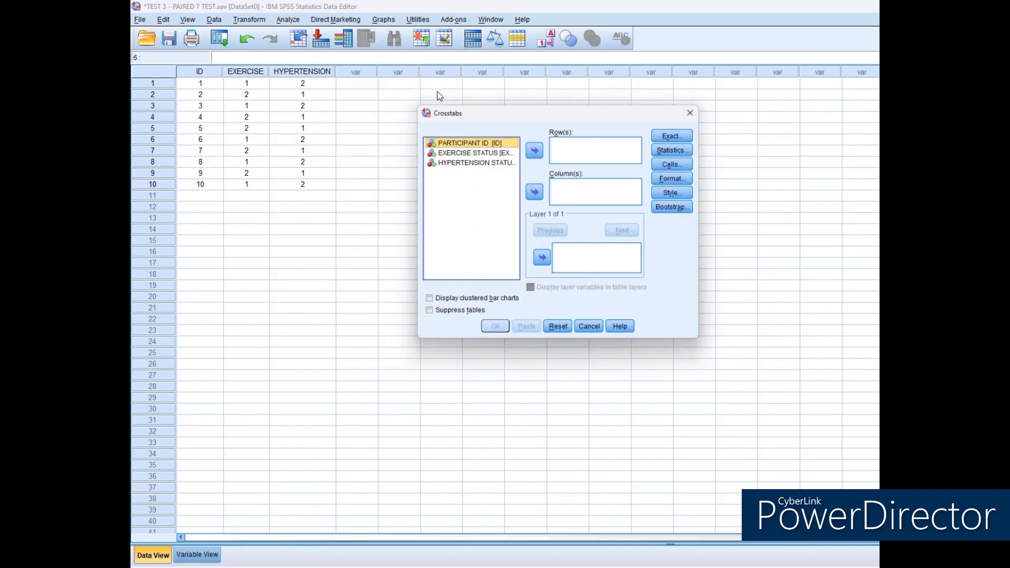
pyautogui.click(469, 151)
pyautogui.click(532, 153)
pyautogui.click(500, 153)
pyautogui.click(537, 193)
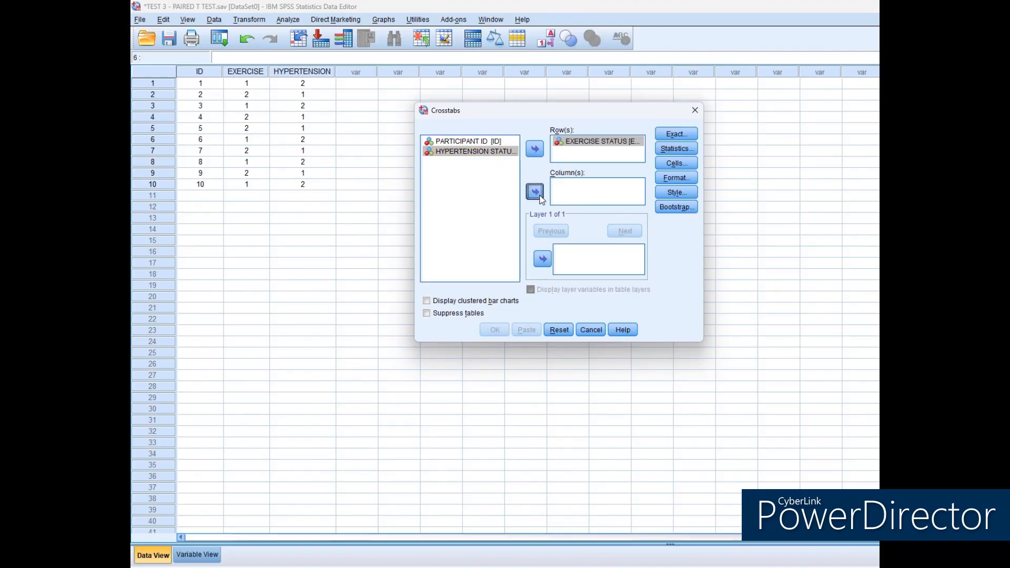
# Include the Chi-square statistic in the Crosstabs analysis.
pyautogui.click(674, 148)
pyautogui.click(738, 148)
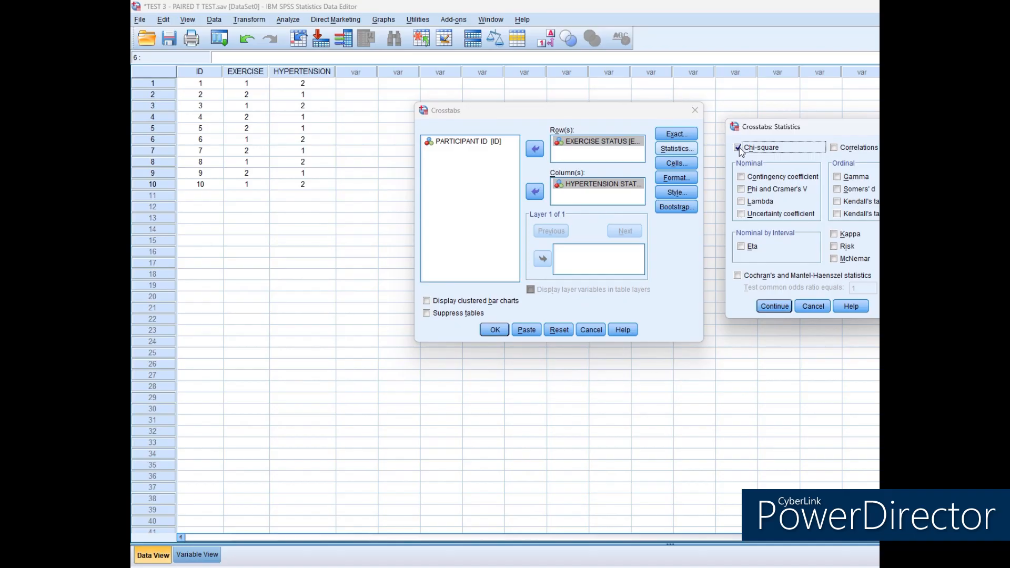
pyautogui.click(775, 306)
# Include expected counts alongside the observed counts in the crosstab cells and run the analysis.
pyautogui.click(676, 163)
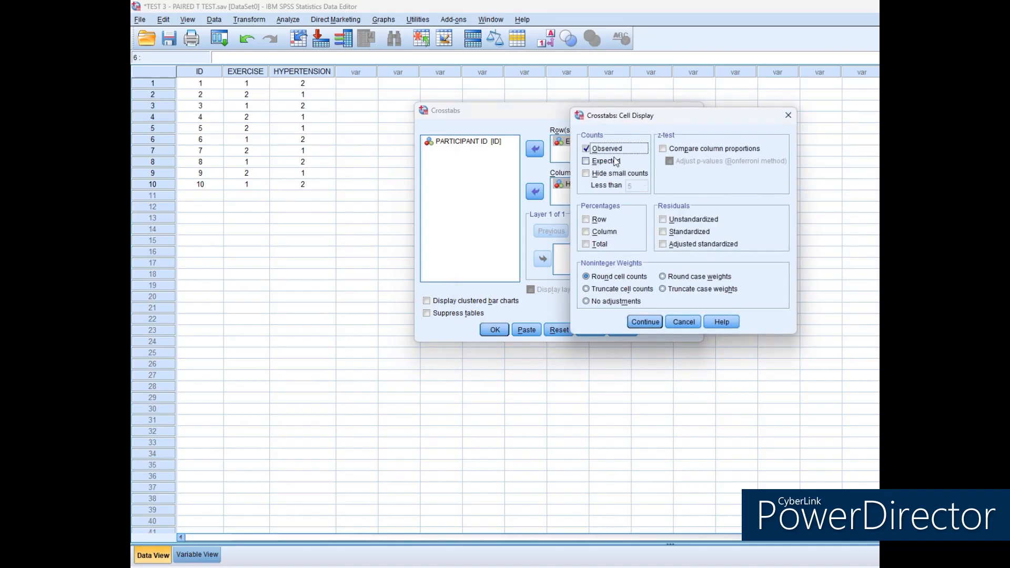
pyautogui.click(588, 162)
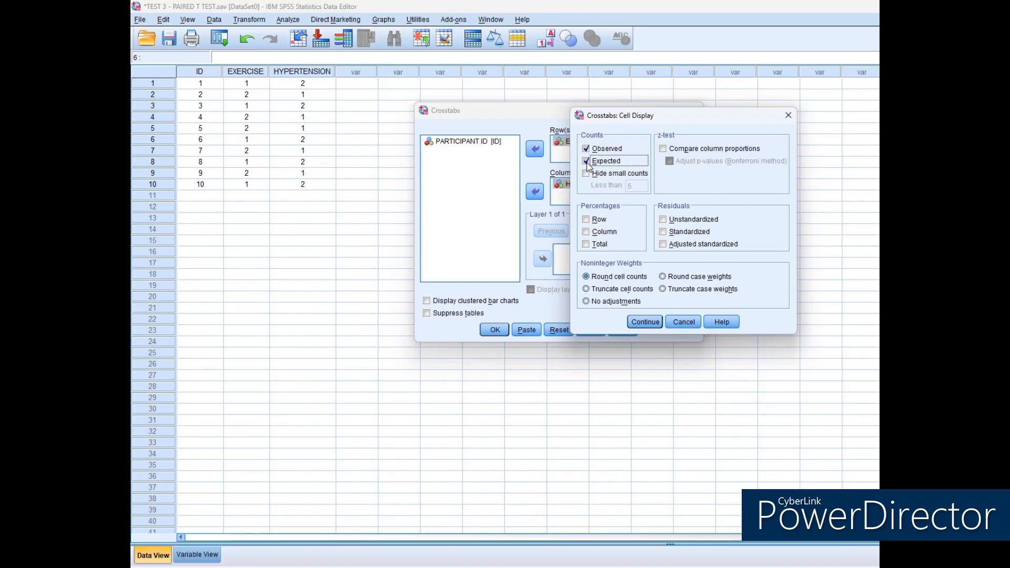
pyautogui.click(645, 322)
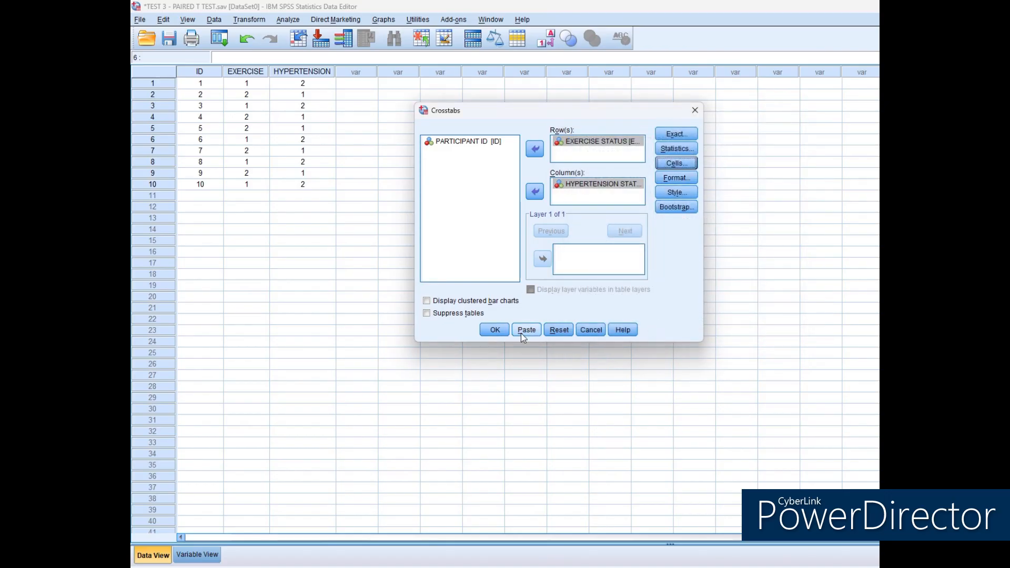
pyautogui.click(496, 334)
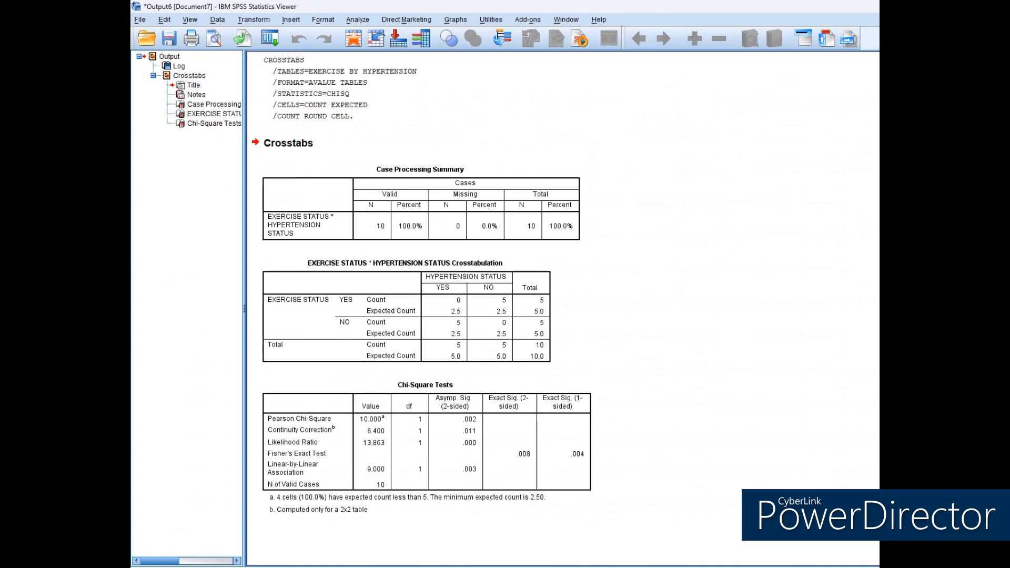
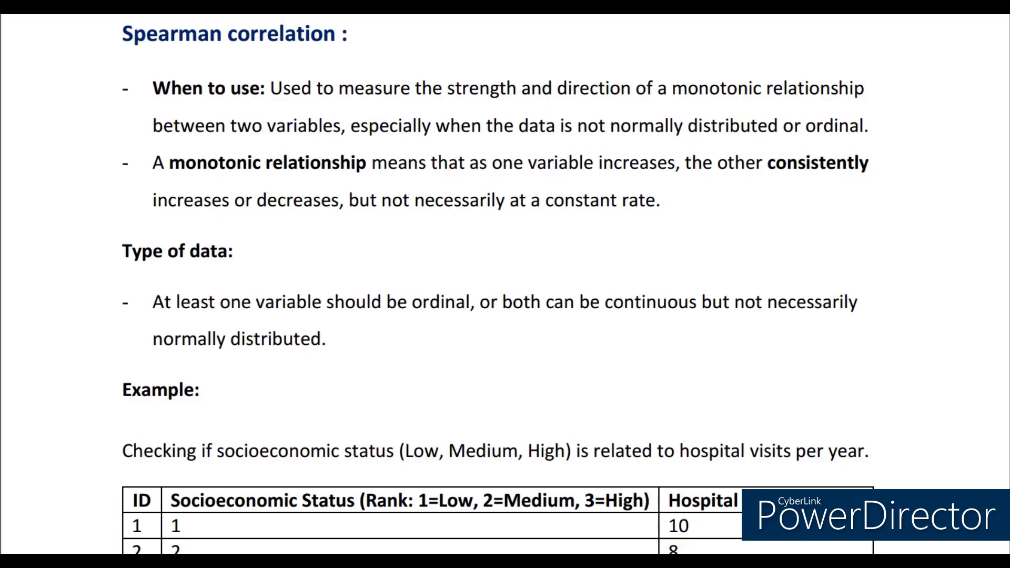
# Define three new variables named ID, SES and HOSPITAL_VISITS in the empty dataset.
pyautogui.scroll(-4, 504, 284)
pyautogui.scroll(-2, 505, 284)
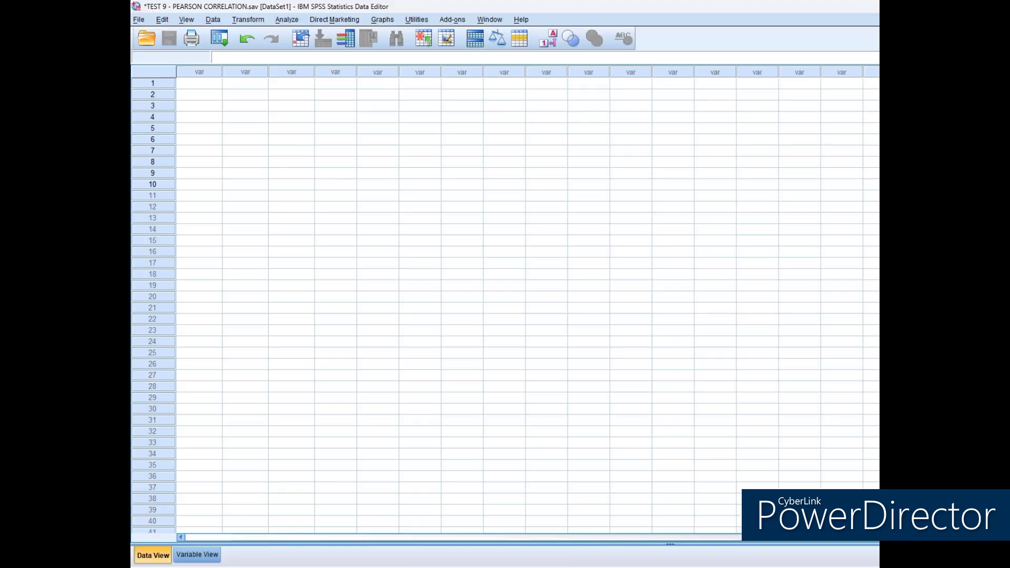
pyautogui.click(197, 555)
pyautogui.write('ID')
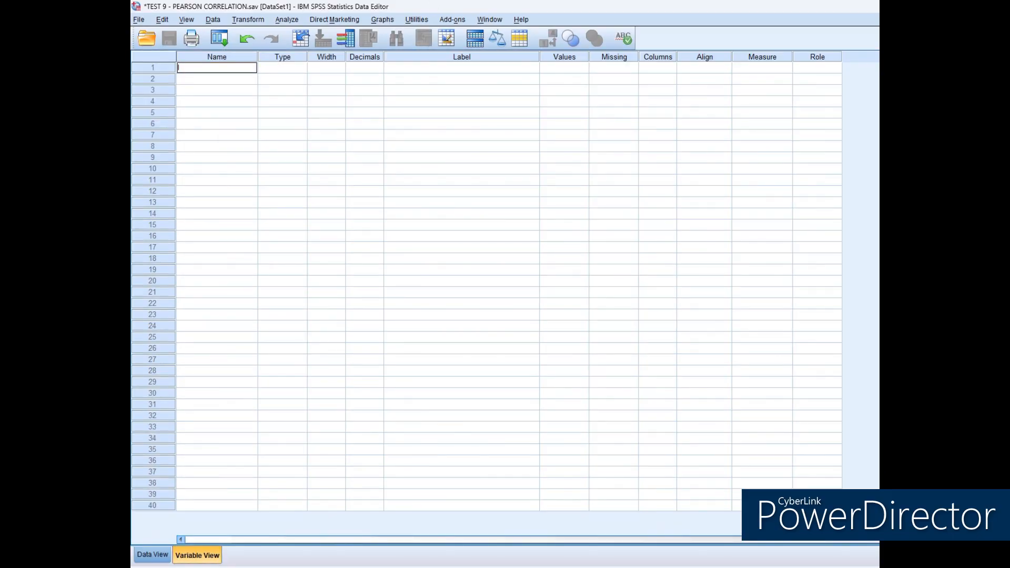
pyautogui.press('Return')
pyautogui.write('SES')
pyautogui.press('Return')
pyautogui.write('HOSPITAL_VISITS')
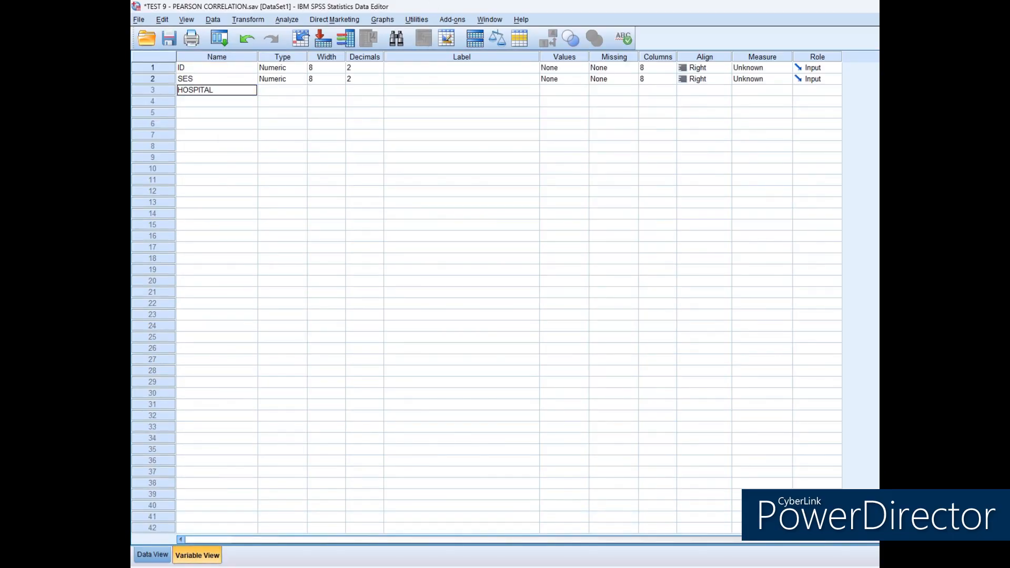
pyautogui.press('Return')
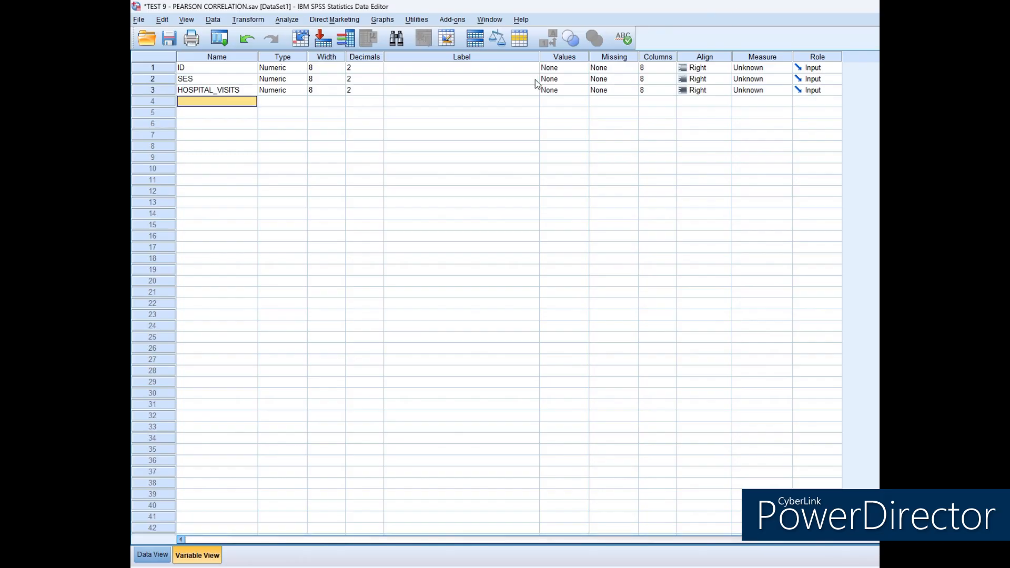
# Set the decimals of ID, SES and HOSPITAL_VISITS to 0.
pyautogui.click(351, 67)
pyautogui.write('0')
pyautogui.click(350, 79)
pyautogui.write('0')
pyautogui.click(351, 91)
pyautogui.write('0')
# Label ID as PARTICIPANT ID, SES as SOCIO ECONOMIC STATUS and HOSPITAL_VISITS as HOSPITAL VISITS PER YEAR.
pyautogui.click(422, 69)
pyautogui.write('PR')
pyautogui.press('BackSpace')
pyautogui.write('ARTICIPANT ID')
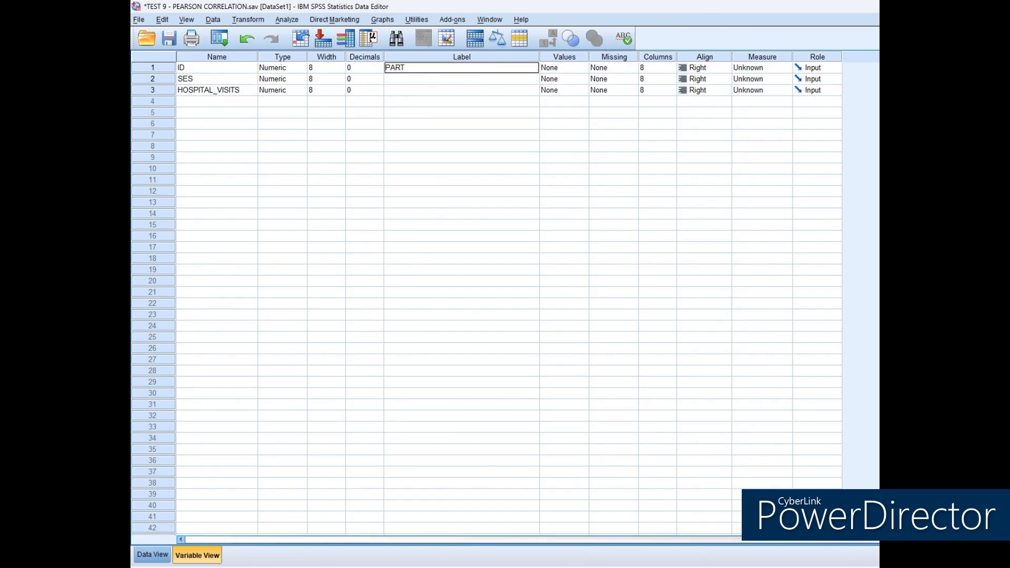
pyautogui.press('Return')
pyautogui.write('SOCIO ECONOMIC STATU')
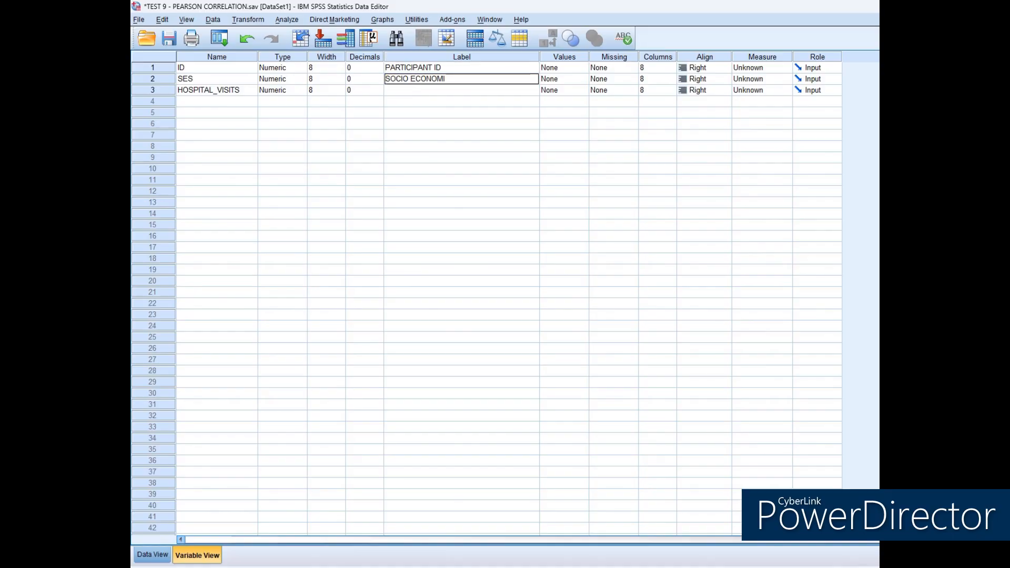
pyautogui.press('BackSpace')
pyautogui.press('BackSpace')
pyautogui.press('BackSpace')
pyautogui.press('BackSpace')
pyautogui.press('BackSpace')
pyautogui.press('BackSpace')
pyautogui.write('STATUS')
pyautogui.press('Return')
pyautogui.write('HOSPITAL VISITS PER YEAR')
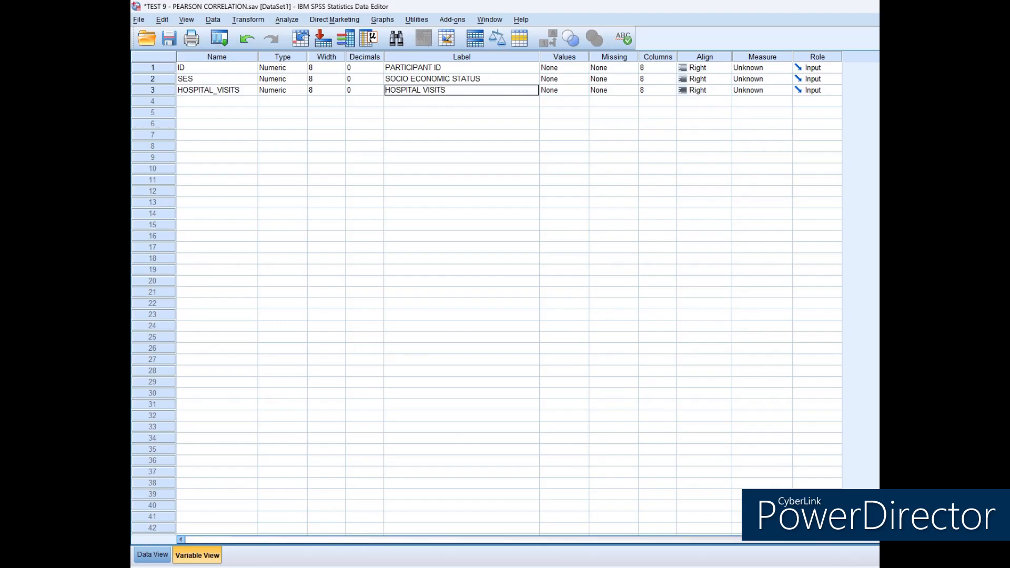
pyautogui.press('Return')
# Assign SES the value labels 1 = LOW, 2 = MEDIUM and 3 = HIGH.
pyautogui.click(577, 79)
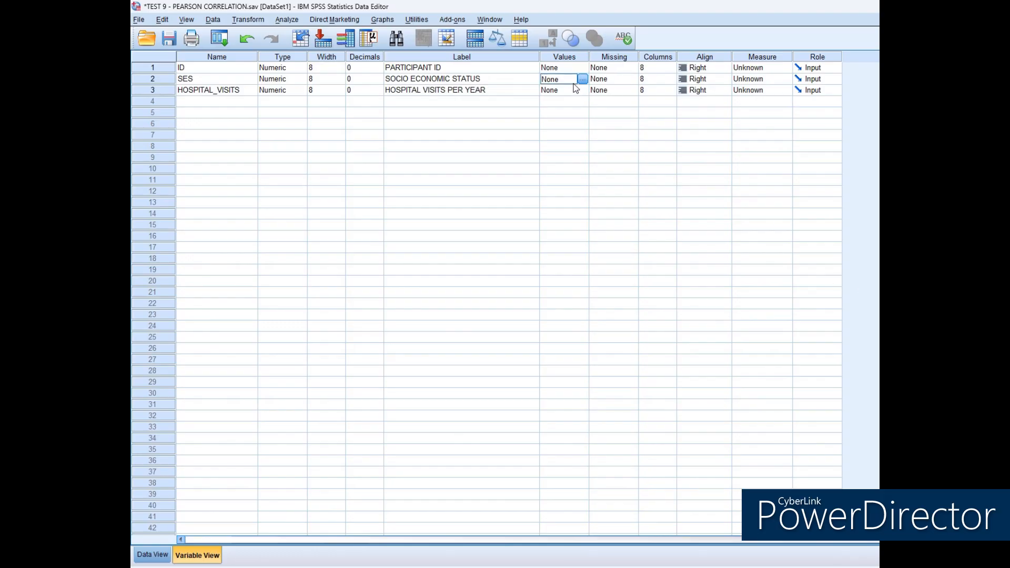
pyautogui.click(582, 78)
pyautogui.write('1')
pyautogui.click(630, 264)
pyautogui.write('LOW')
pyautogui.press('Return')
pyautogui.write('2')
pyautogui.click(698, 265)
pyautogui.write('MEDIUM')
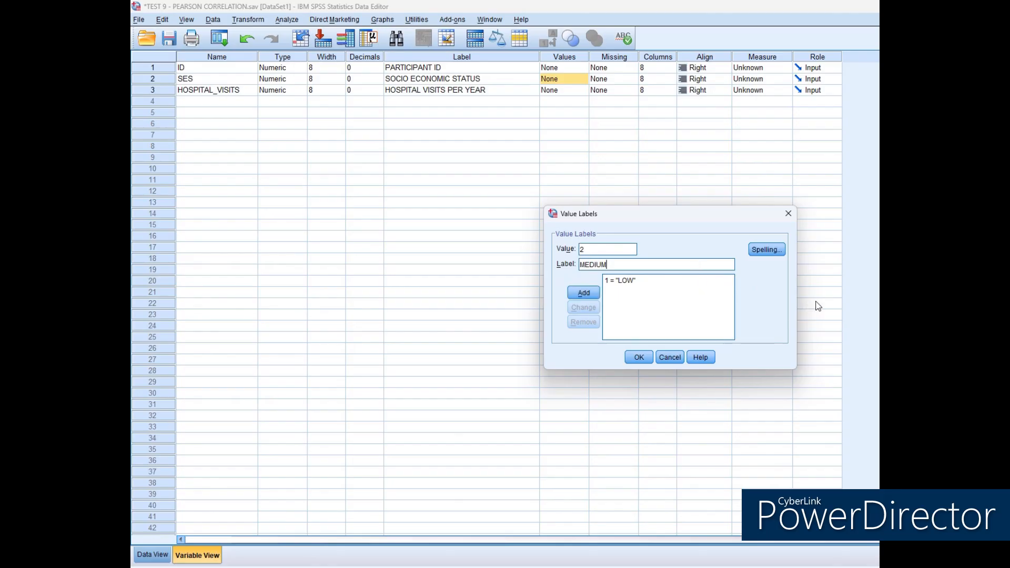
pyautogui.press('Return')
pyautogui.write('3HIGH')
pyautogui.press('Return')
pyautogui.click(638, 357)
# Center-align the ID, SES and HOSPITAL_VISITS variables.
pyautogui.click(705, 69)
pyautogui.click(703, 100)
pyautogui.click(701, 80)
pyautogui.click(701, 109)
pyautogui.click(700, 91)
pyautogui.click(702, 121)
# Set the measure of ID to Nominal, SES to Ordinal and HOSPITAL_VISITS to Scale.
pyautogui.click(759, 69)
pyautogui.click(768, 99)
pyautogui.click(765, 80)
pyautogui.click(763, 100)
pyautogui.click(762, 91)
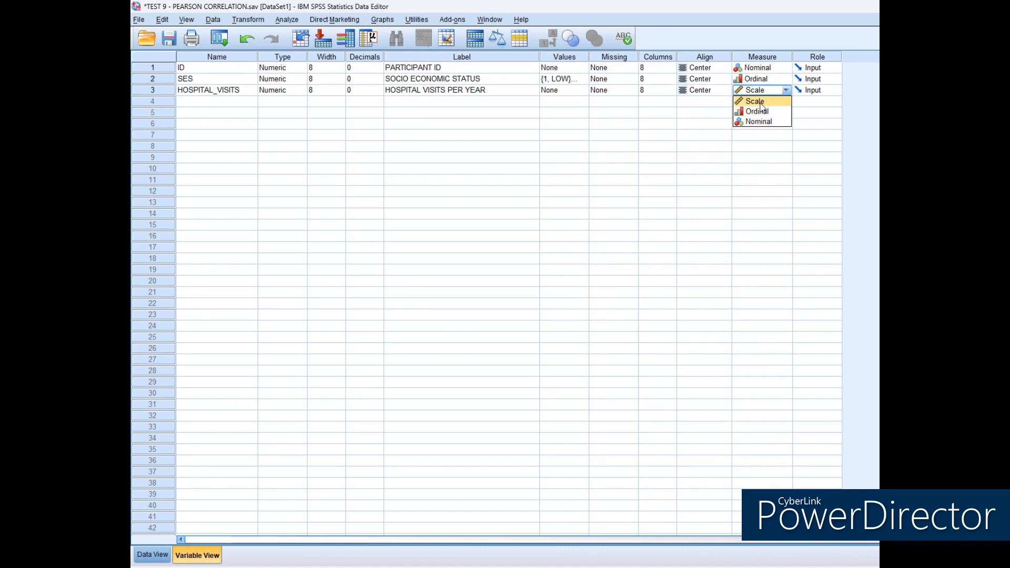
pyautogui.click(761, 103)
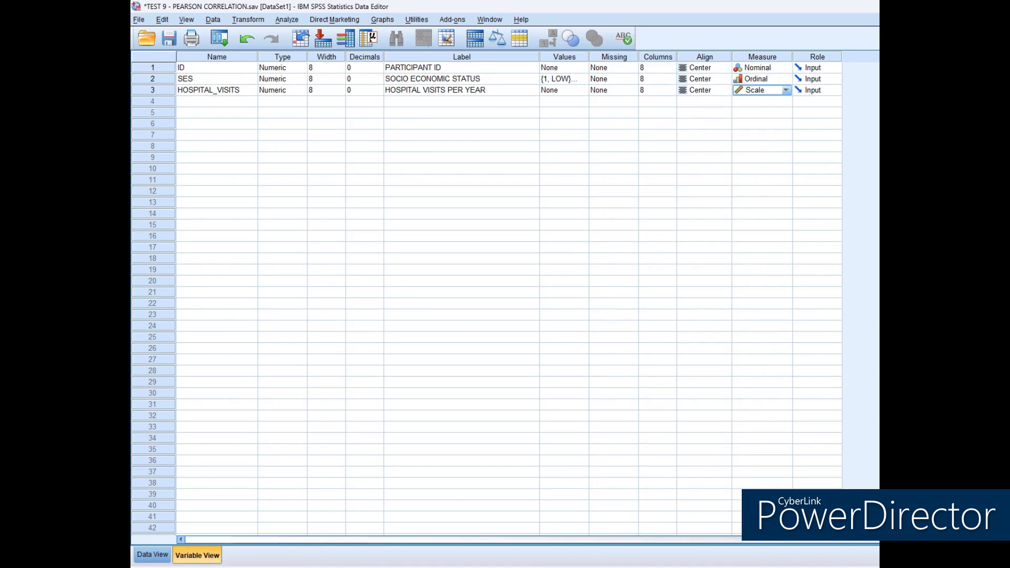
# From the data grid, set up a Bivariate Correlations analysis with SOCIO ECONOMIC STATUS and HOSPITAL VISITS PER YEAR as its variables.
pyautogui.click(158, 556)
pyautogui.click(287, 20)
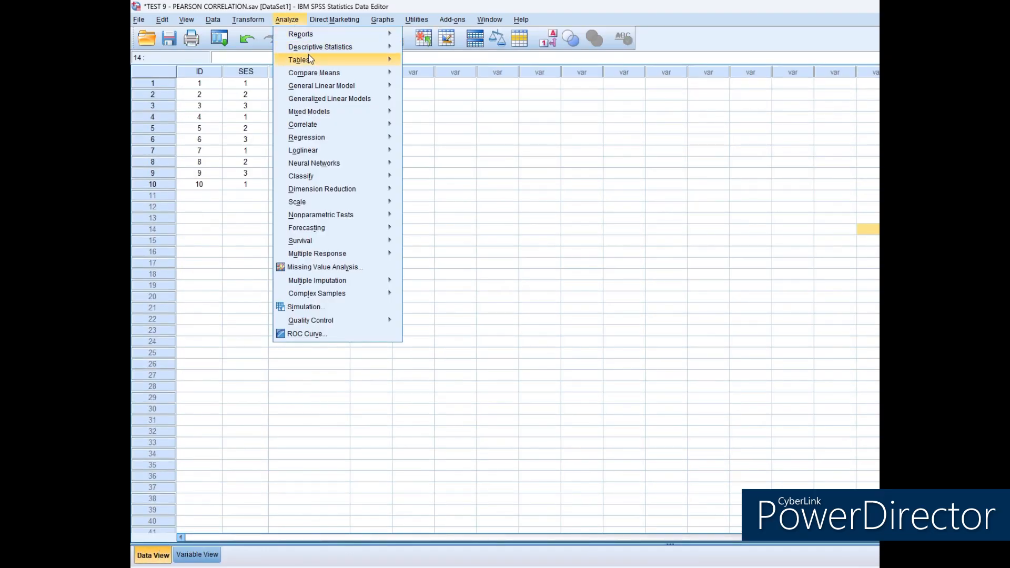
pyautogui.moveTo(324, 122)
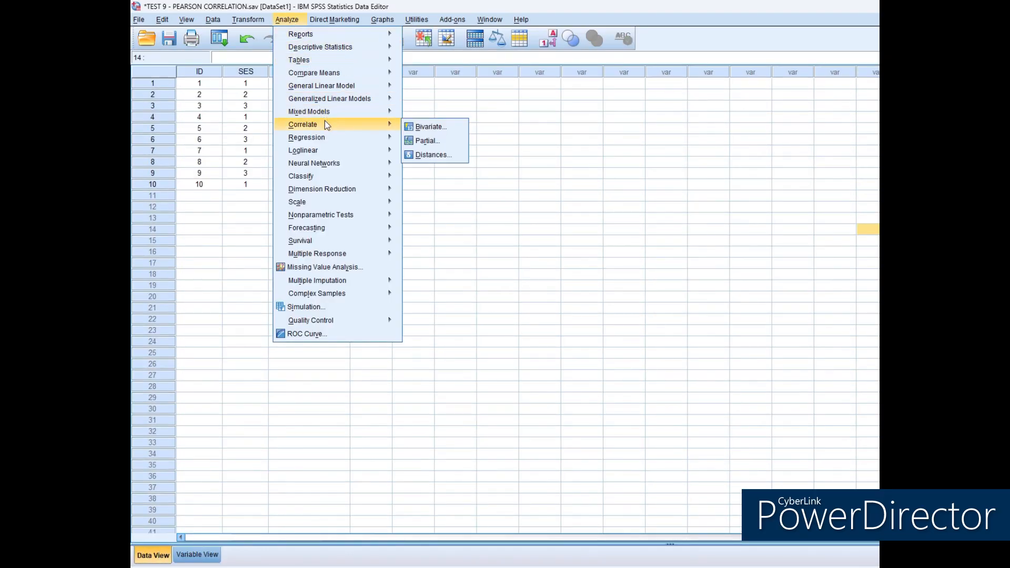
pyautogui.click(427, 127)
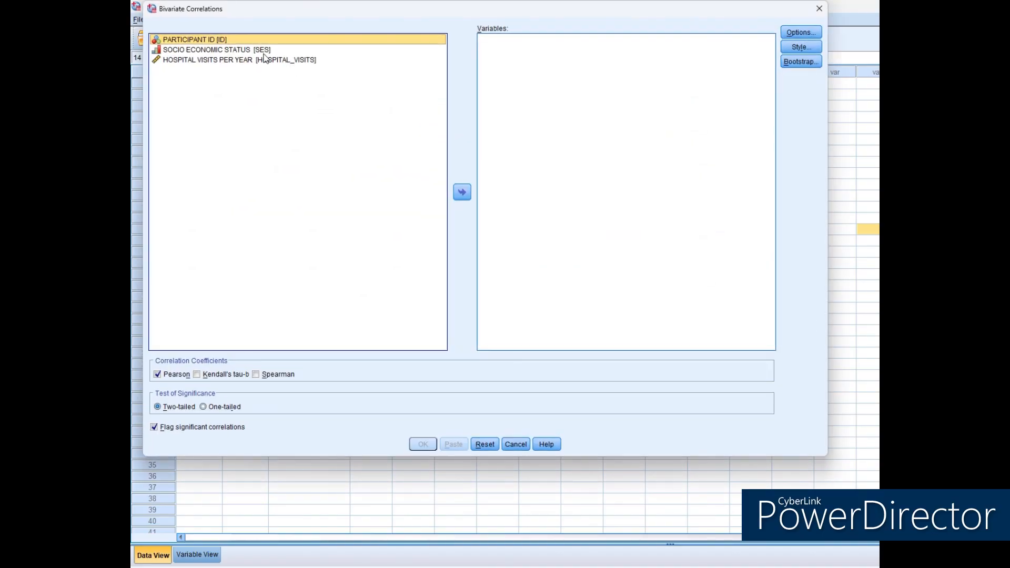
pyautogui.click(264, 51)
pyautogui.click(462, 192)
pyautogui.click(278, 50)
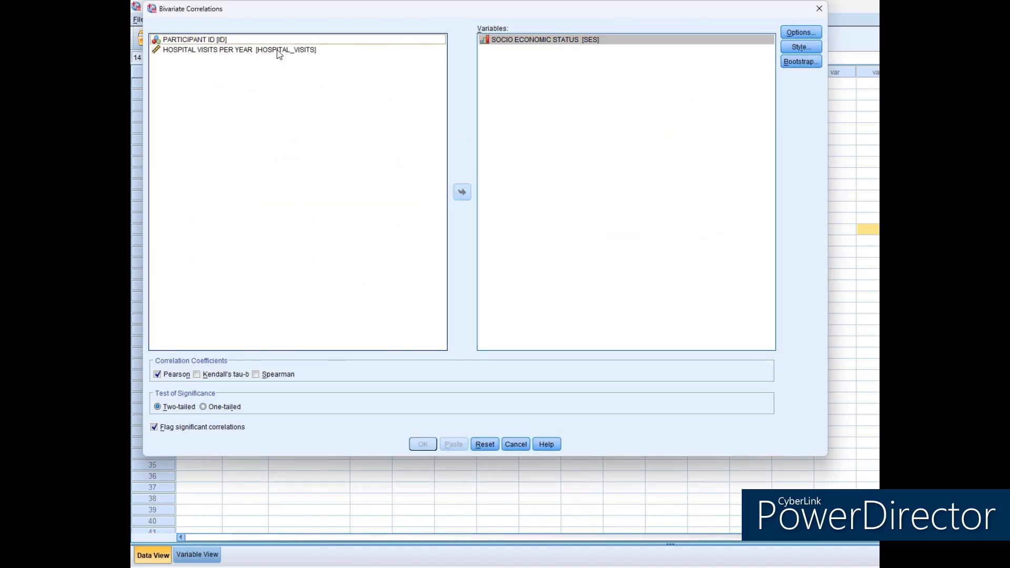
pyautogui.click(464, 191)
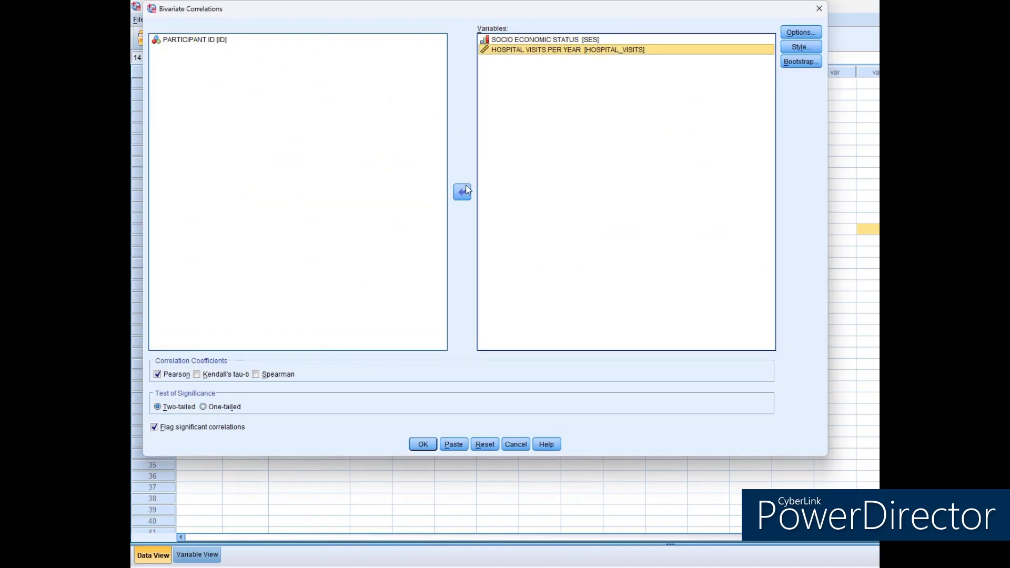
# Use the Spearman coefficient instead of Pearson and run the correlation analysis.
pyautogui.click(165, 375)
pyautogui.click(256, 374)
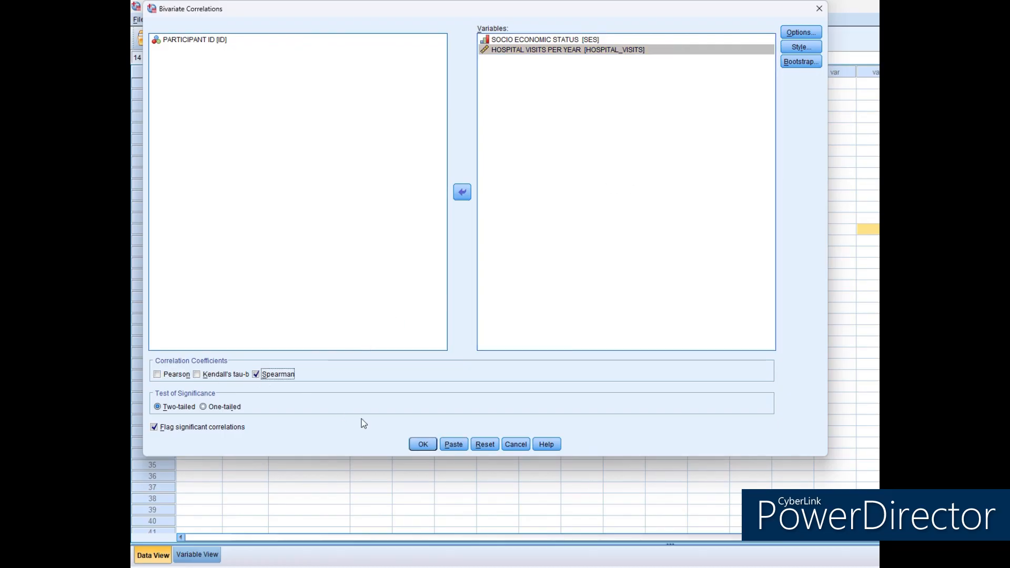
pyautogui.click(423, 445)
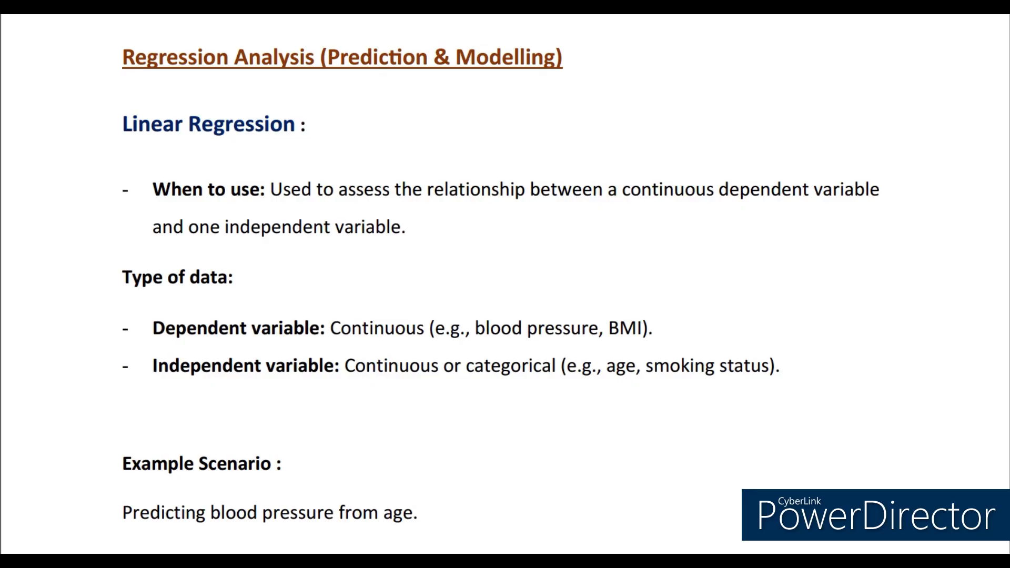
# In the linear regression dataset, label AGE as AGE IN YEARS and BP as BLOOD PRESSURE ( MMHG).
pyautogui.scroll(-7, 504, 284)
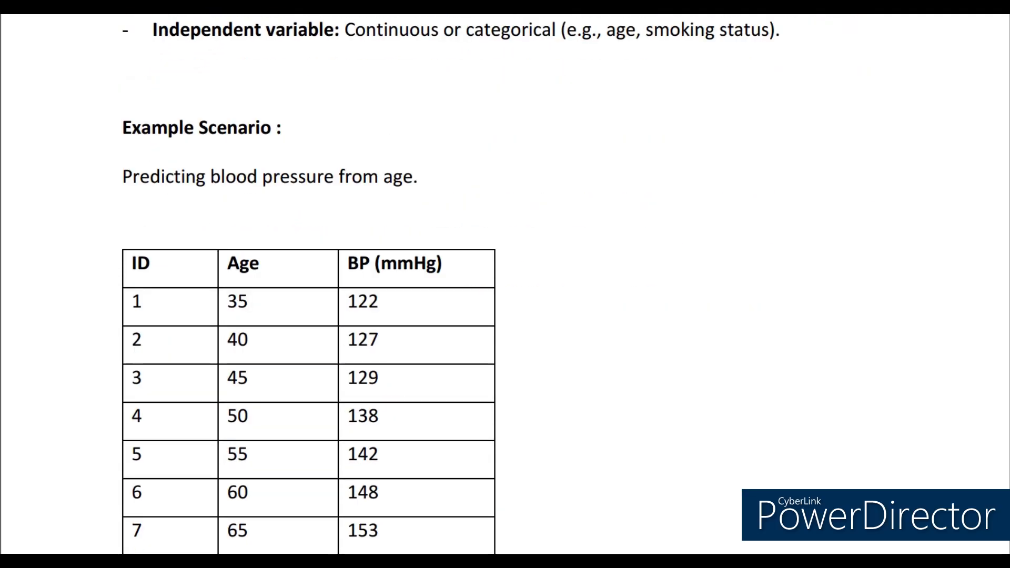
pyautogui.scroll(-1, 505, 284)
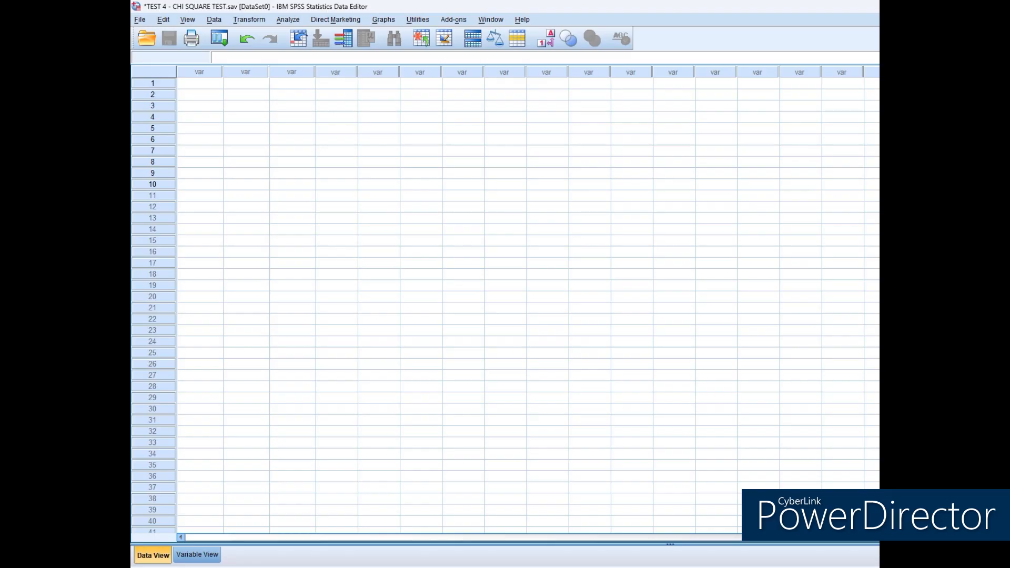
pyautogui.click(198, 554)
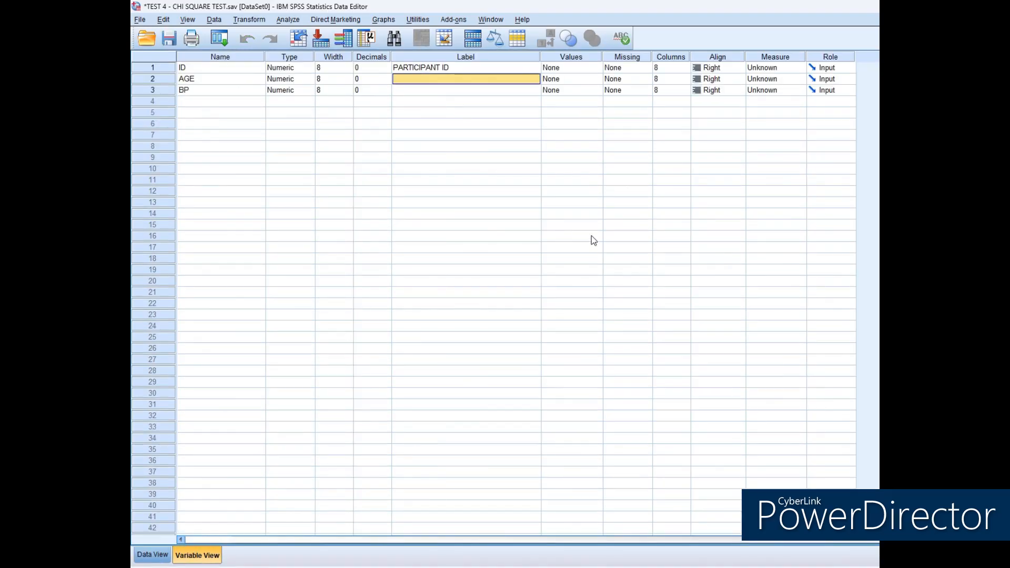
pyautogui.write('AGE IN YEARS')
pyautogui.press('Return')
pyautogui.write('BLOOD PRESSURE ( MMHG)')
# Center-align the ID variable and set its measure to Nominal.
pyautogui.click(729, 70)
pyautogui.click(719, 99)
pyautogui.click(799, 67)
pyautogui.click(776, 100)
# Fill the data grid with the ten participants' ID, age and blood pressure values from the example table, starting with ID 1.
pyautogui.click(165, 553)
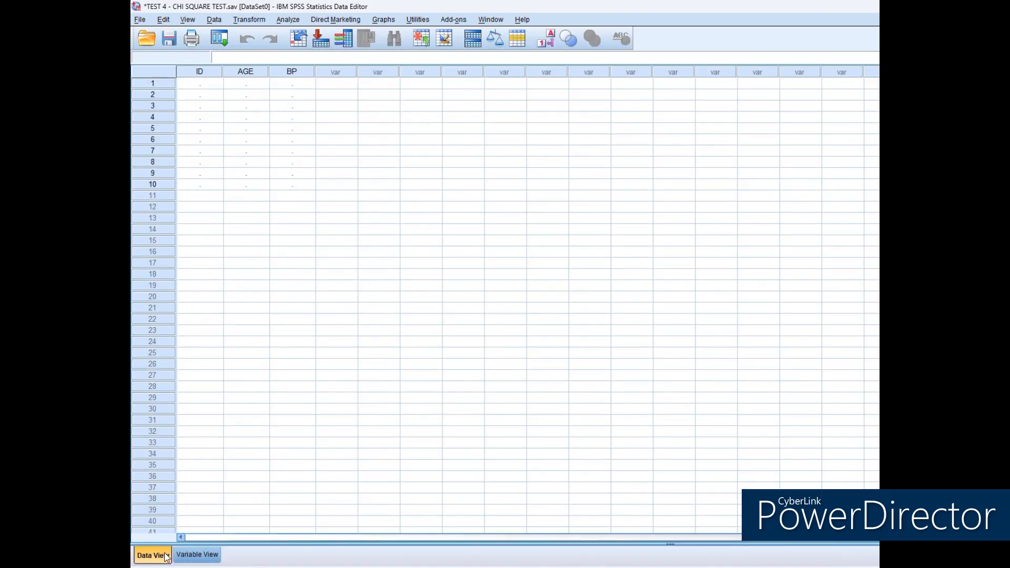
pyautogui.click(201, 84)
pyautogui.write('1')
# Set up a Linear Regression with BLOOD PRESSURE ( MMHG) as dependent and AGE IN YEARS as the only independent, removing the leftover AGE entry.
pyautogui.click(287, 20)
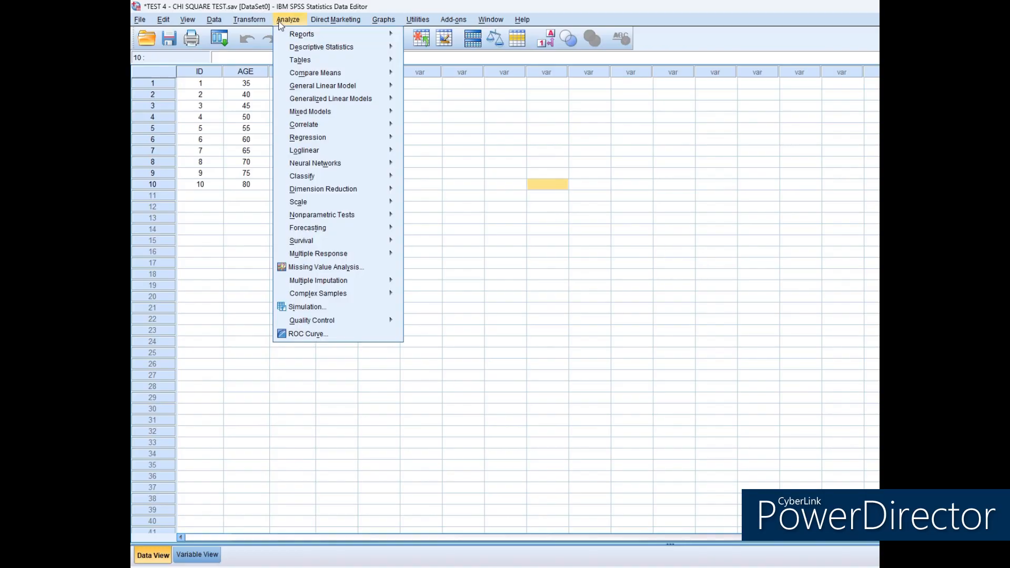
pyautogui.moveTo(333, 135)
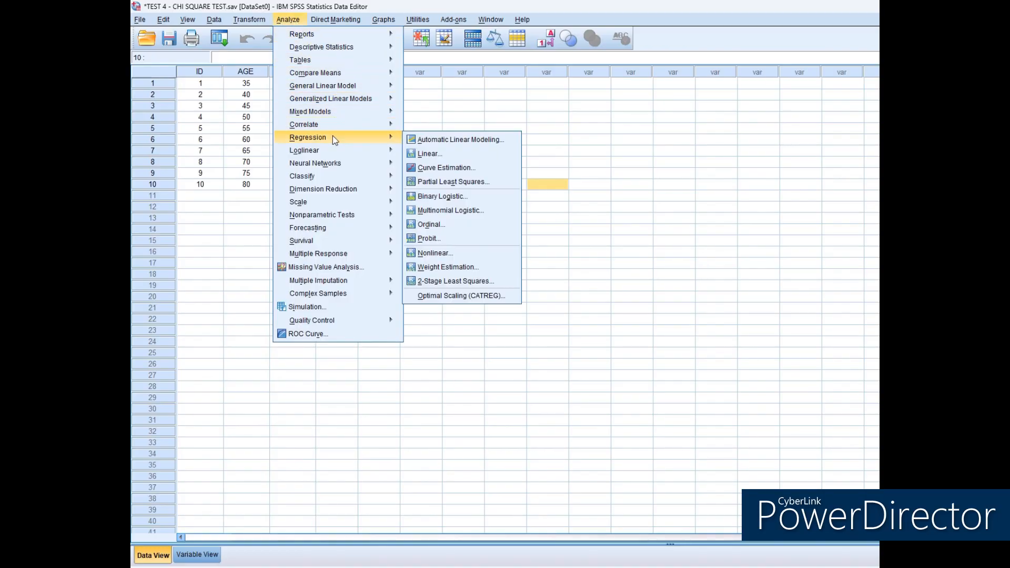
pyautogui.click(426, 151)
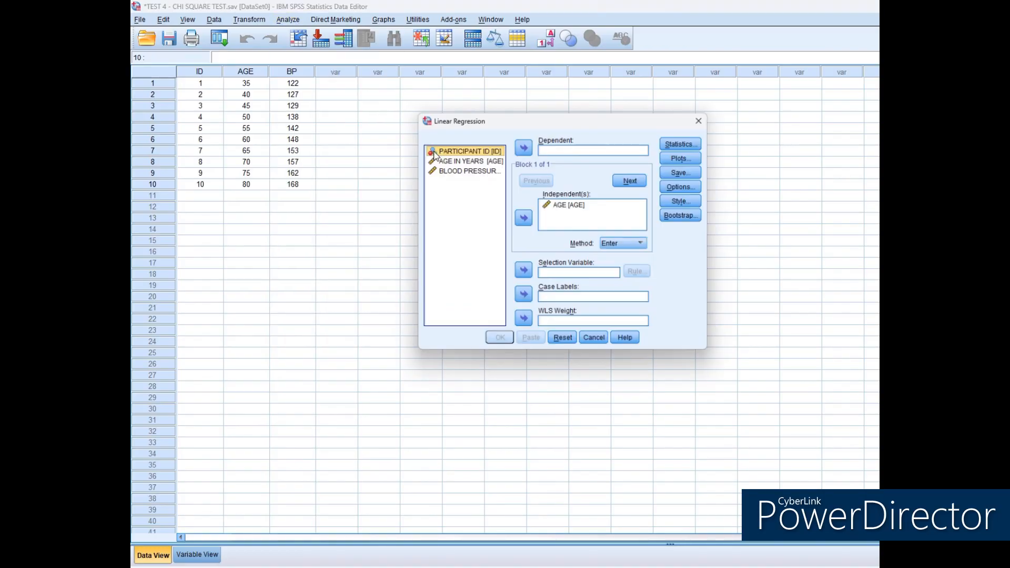
pyautogui.click(476, 161)
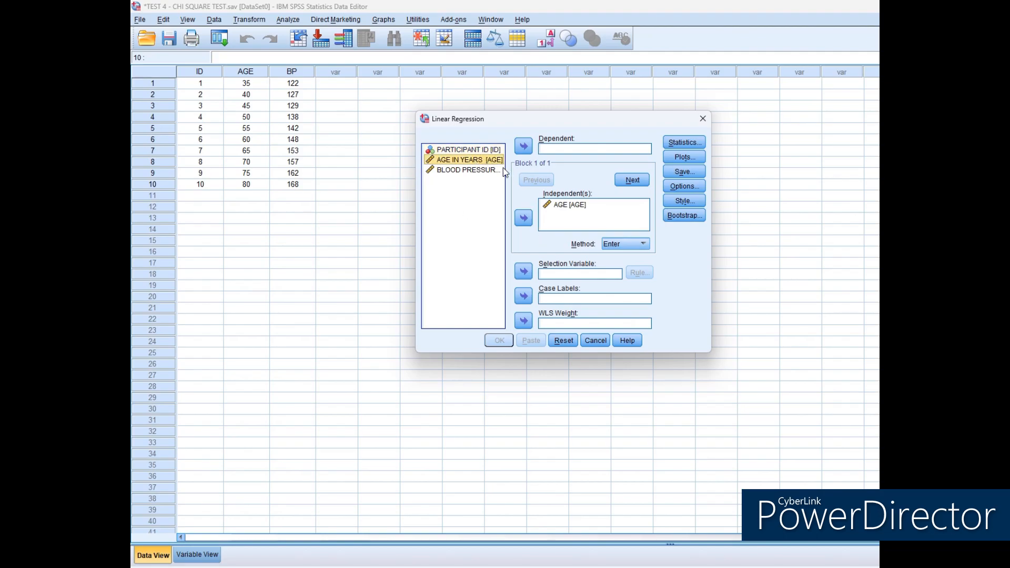
pyautogui.click(487, 171)
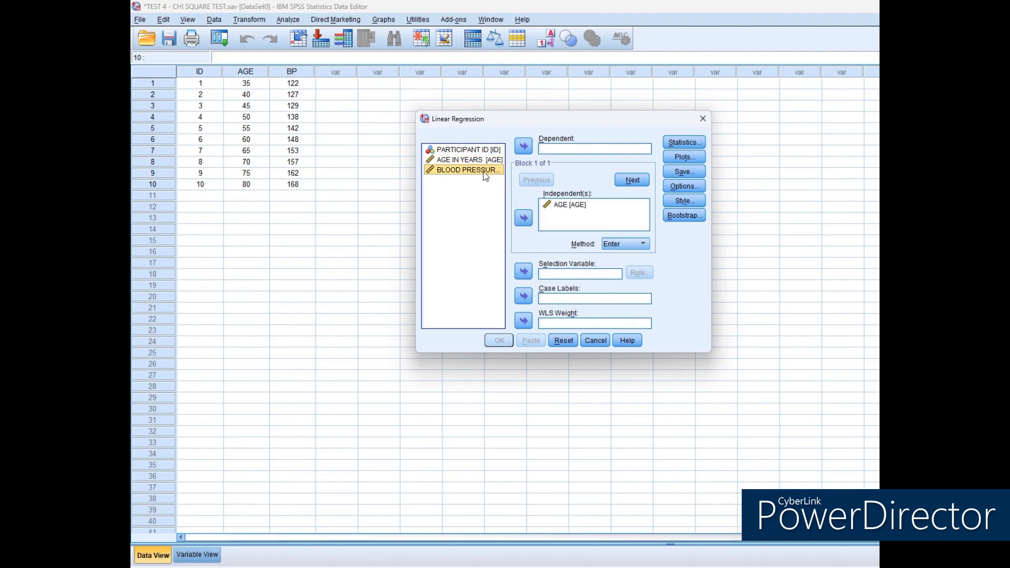
pyautogui.click(528, 150)
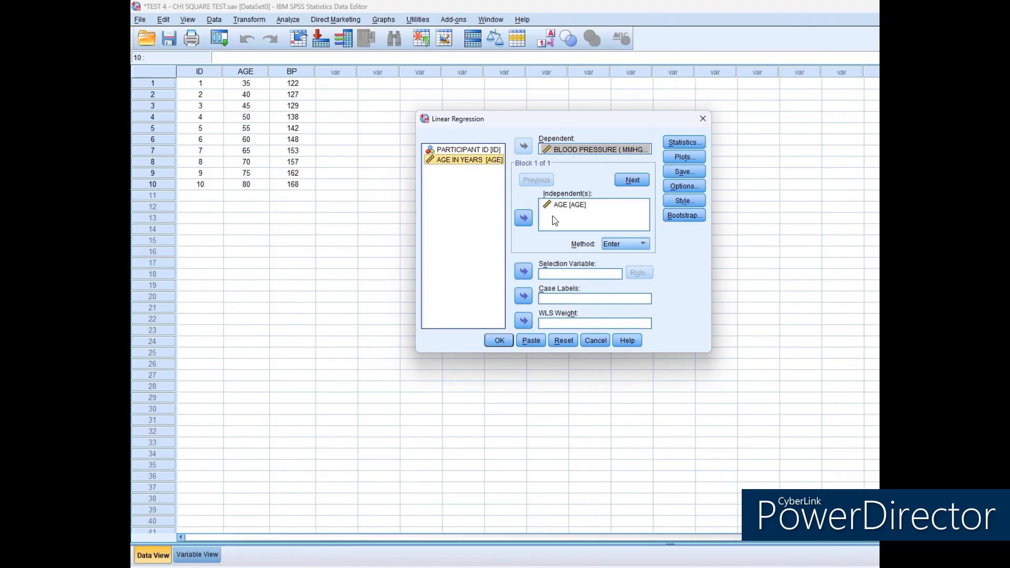
pyautogui.click(523, 220)
pyautogui.click(576, 205)
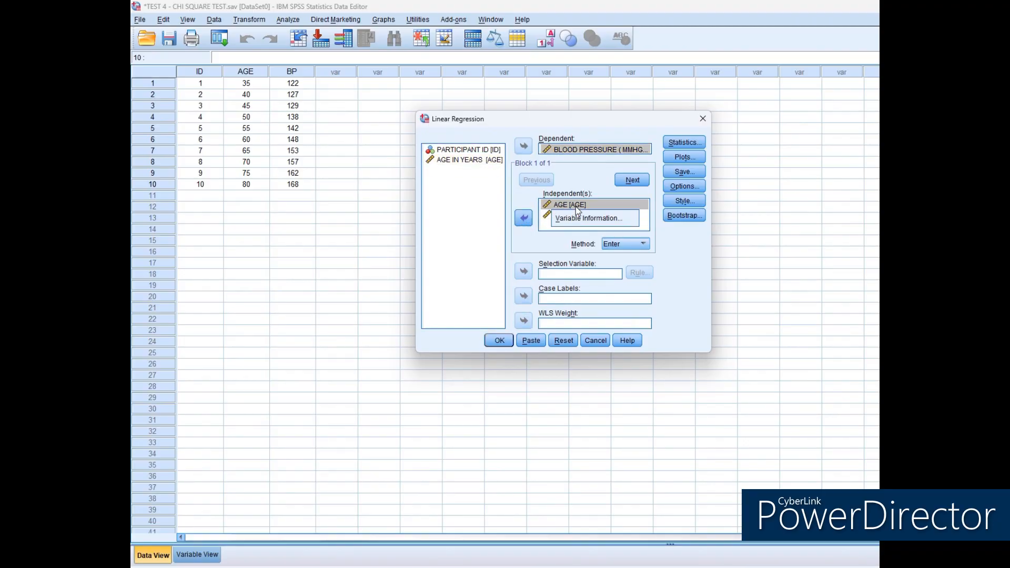
pyautogui.click(522, 218)
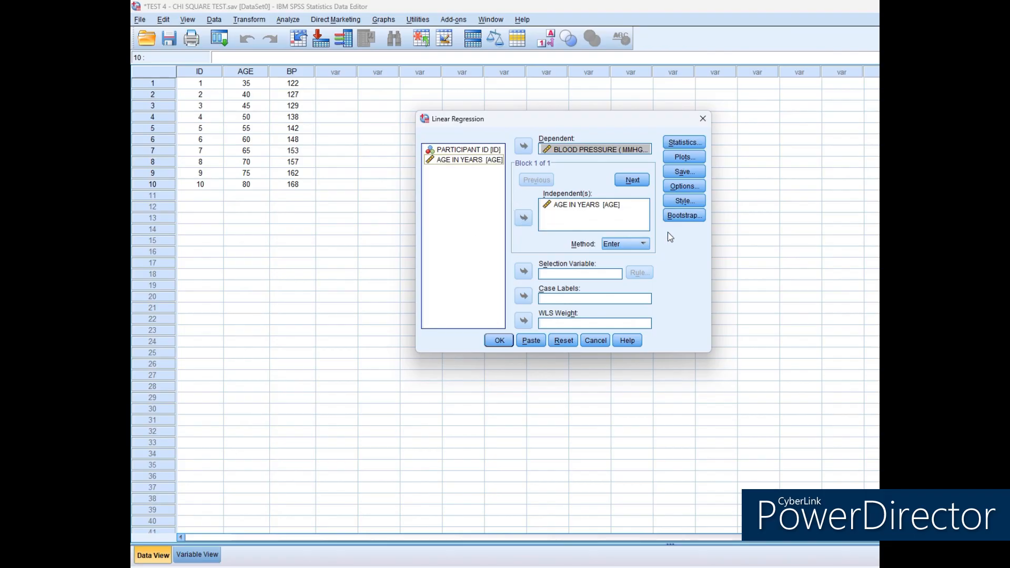
# Include 95% confidence intervals and R squared change in the regression statistics and run the analysis.
pyautogui.click(683, 142)
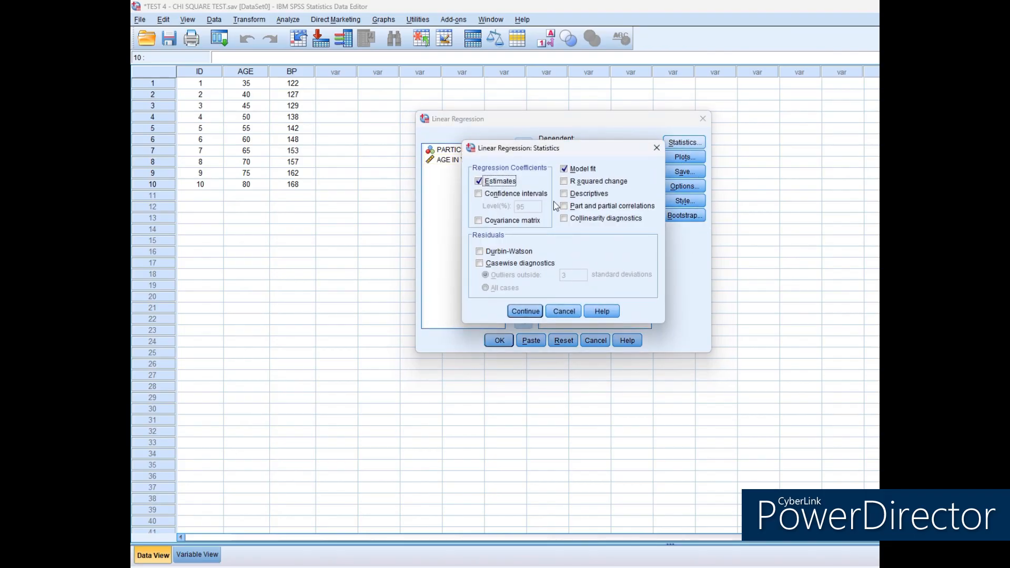
pyautogui.click(479, 194)
pyautogui.click(563, 185)
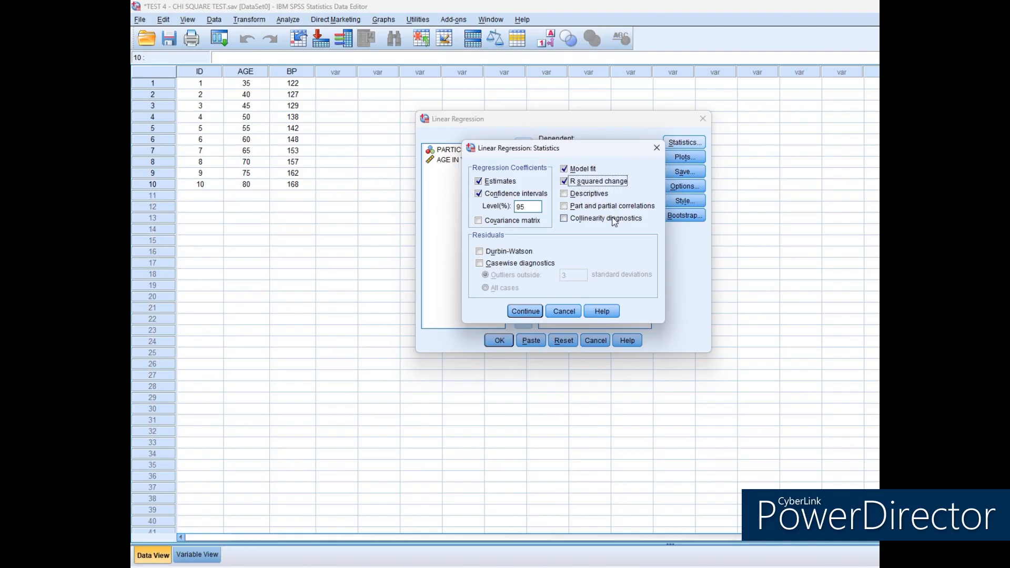
pyautogui.click(521, 314)
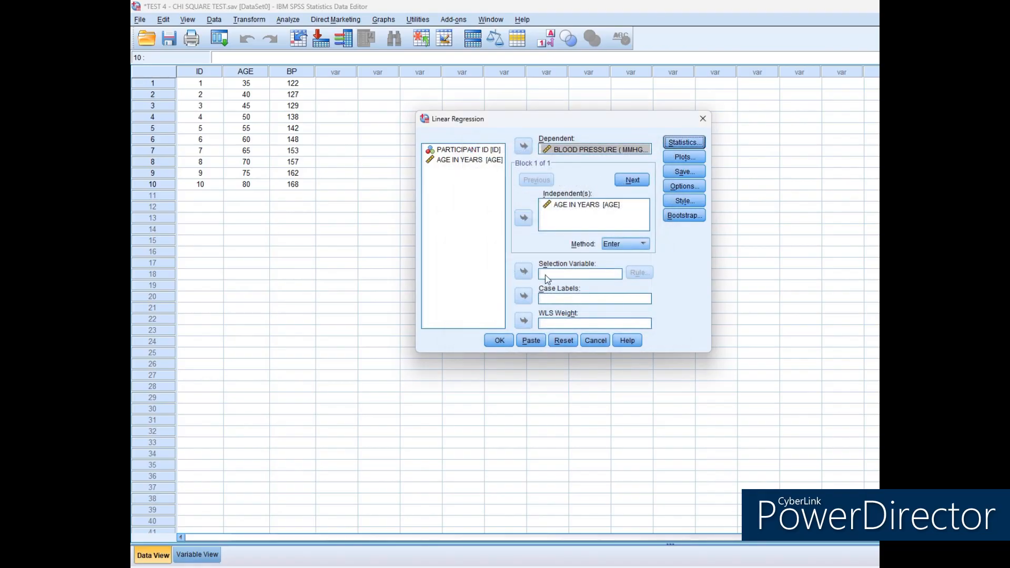
pyautogui.click(497, 340)
pyautogui.scroll(-1, 562, 308)
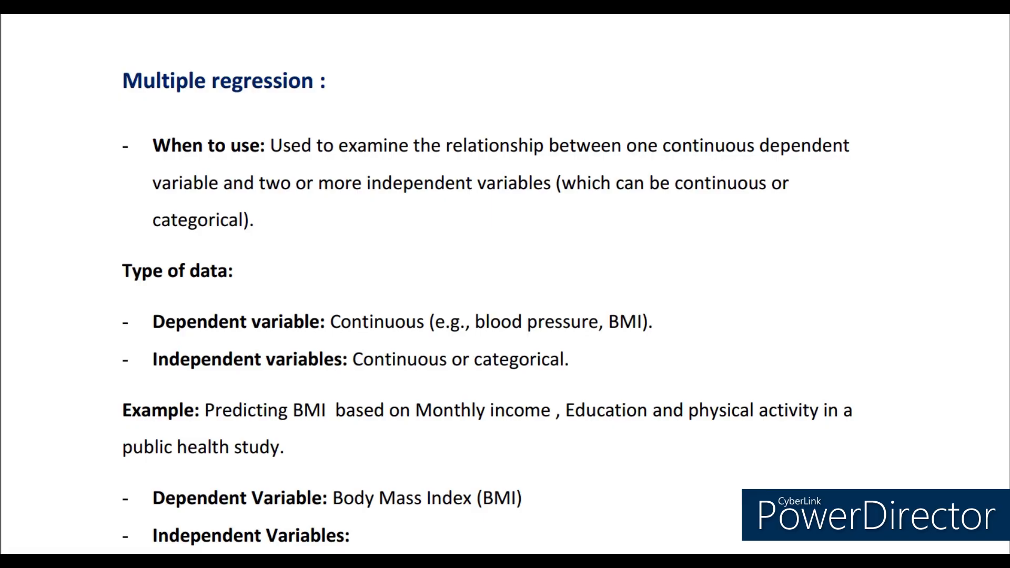
# Read through the multiple regression notes down to the example data table for predicting BMI.
pyautogui.scroll(-6, 505, 284)
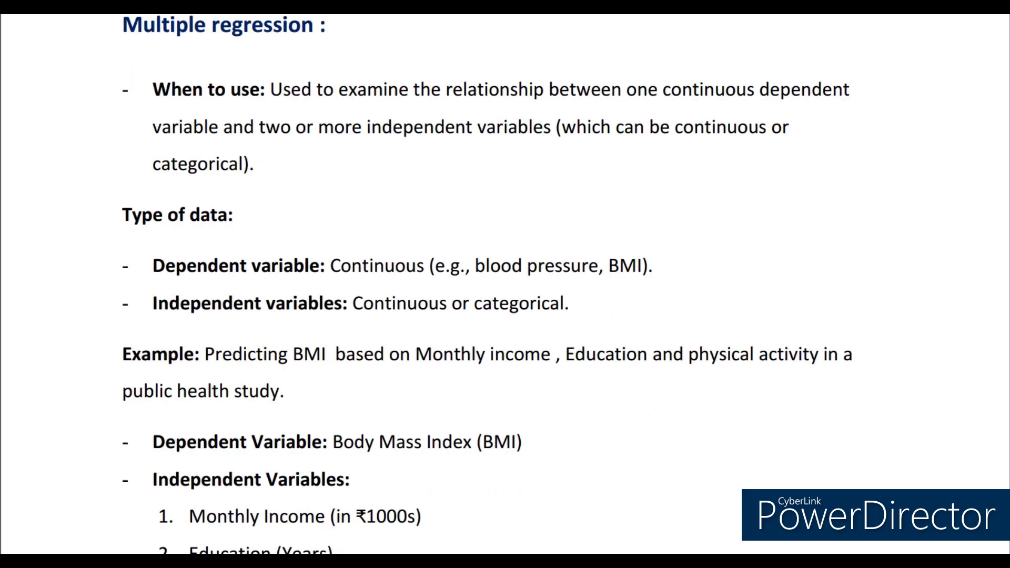
pyautogui.scroll(-2, 505, 284)
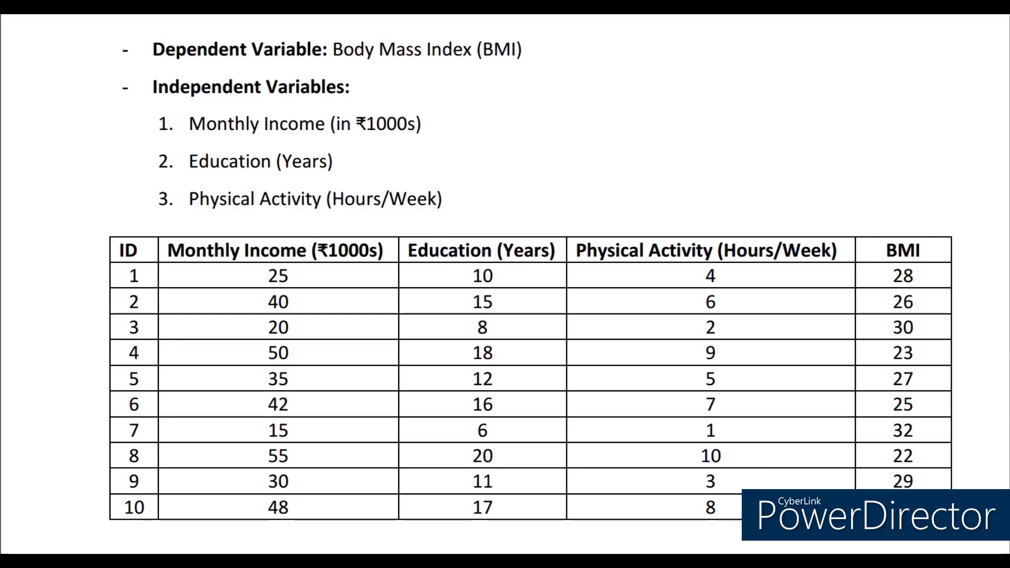
# Define numeric variables ID, MI, EDU, PA and BMI with descriptive labels, 0 decimals and centre alignment, ID as Nominal and the others as Scale.
pyautogui.scroll(2, 505, 283)
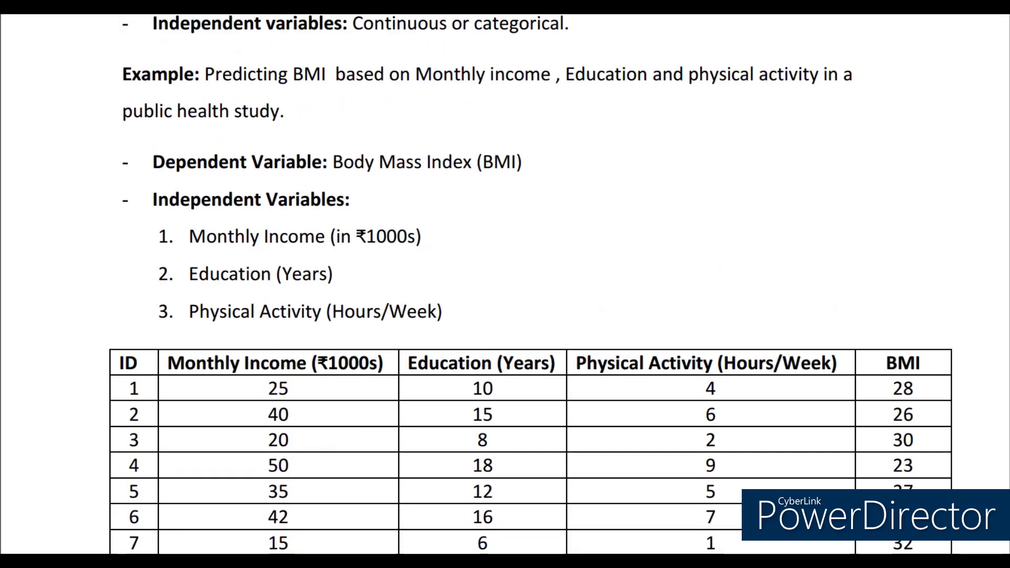
pyautogui.scroll(-1, 504, 284)
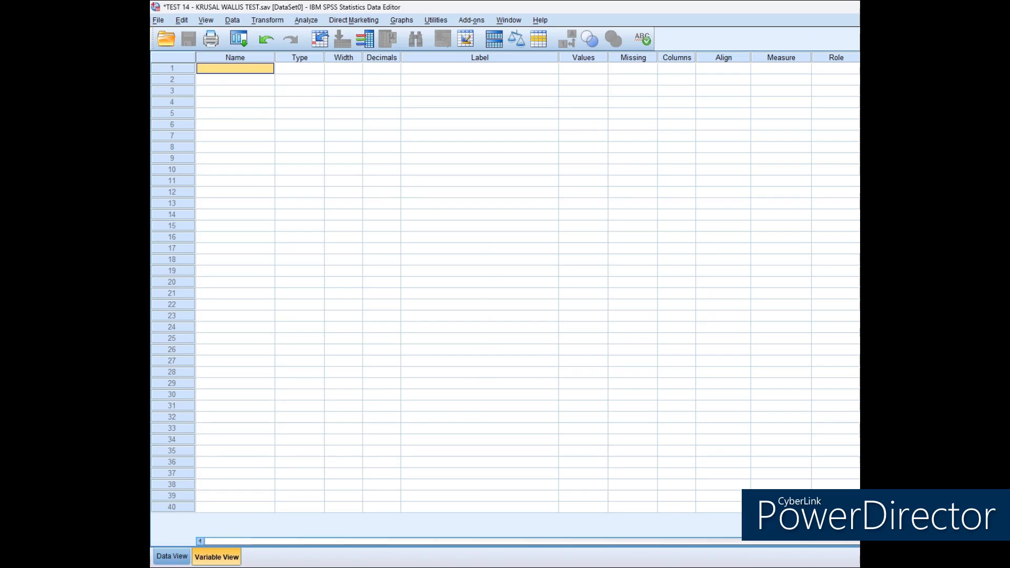
pyautogui.doubleClick(235, 68)
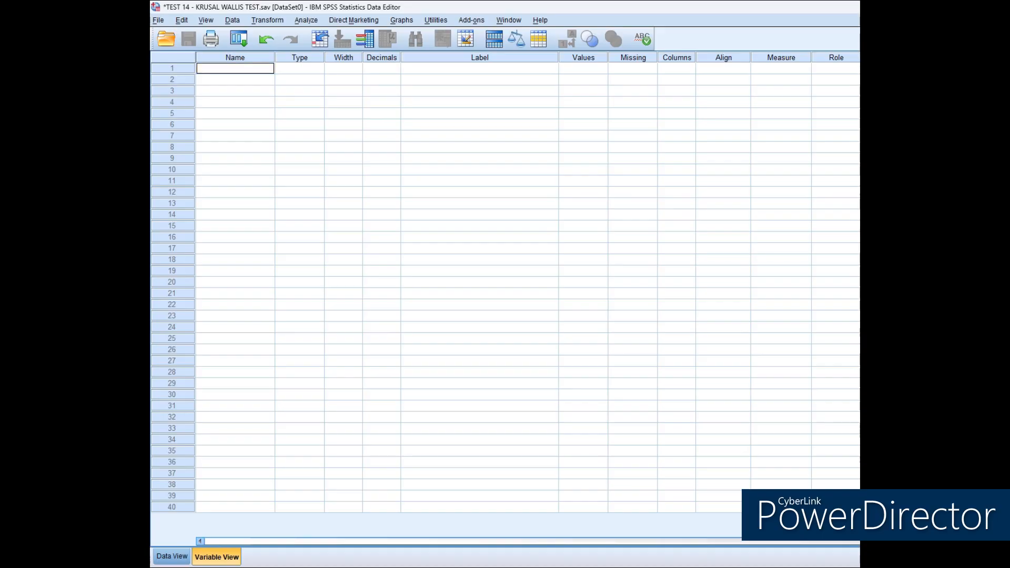
pyautogui.press('Return')
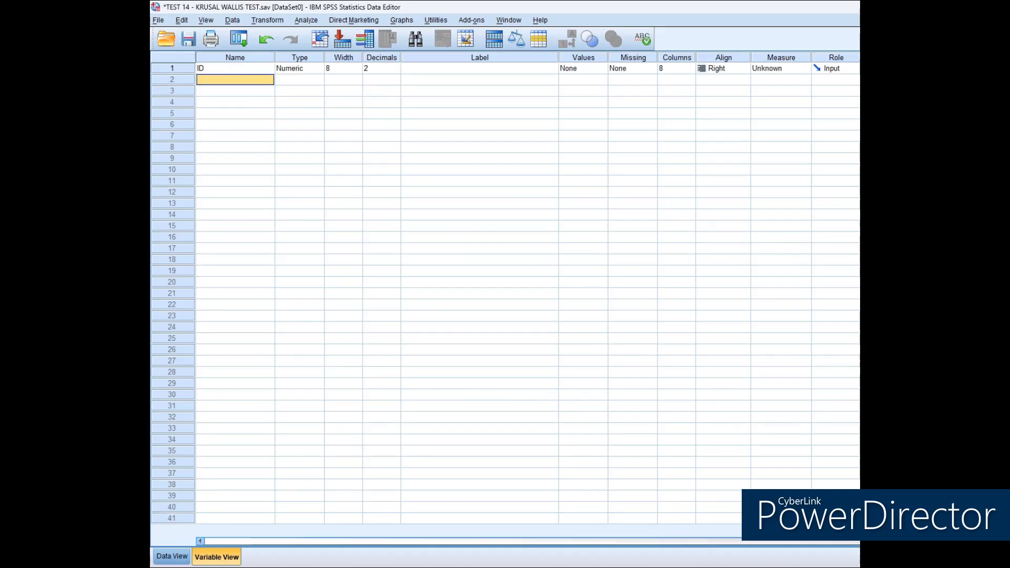
pyautogui.write('MI')
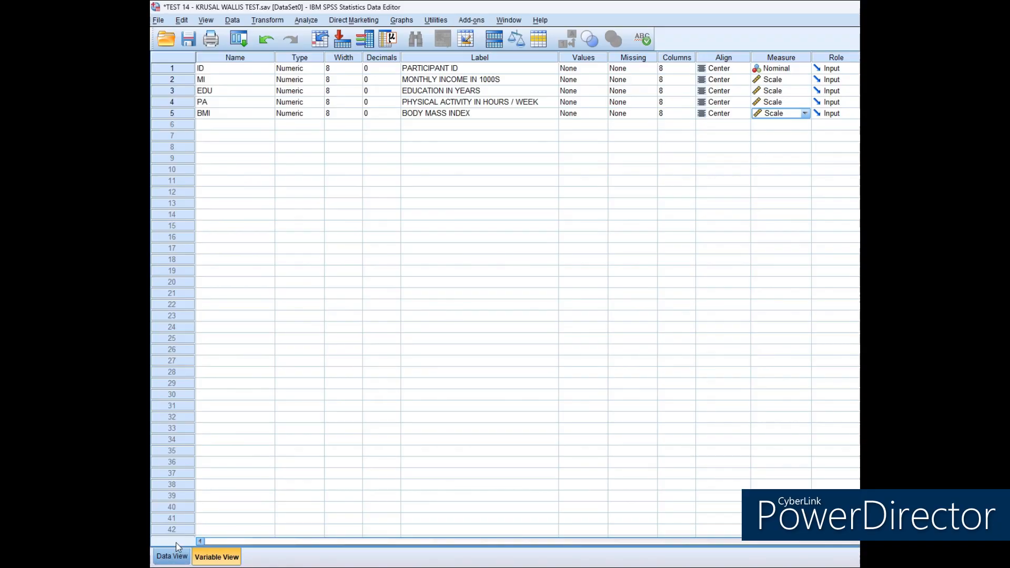
# Enter the ten participants' data and set up a Linear Regression with BODY MASS INDEX as dependent and physical activity, education and monthly income as independents.
pyautogui.click(176, 556)
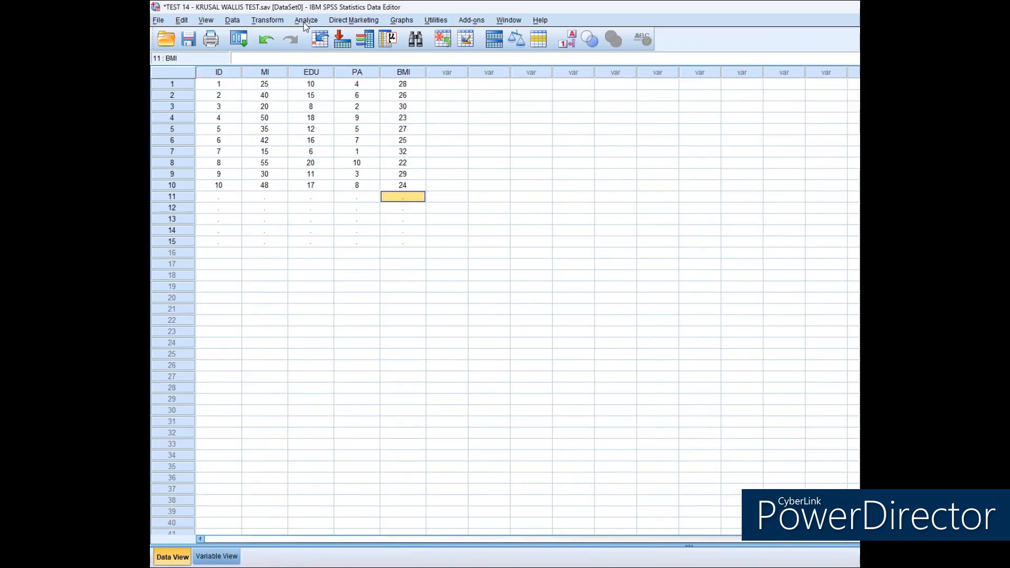
pyautogui.click(305, 20)
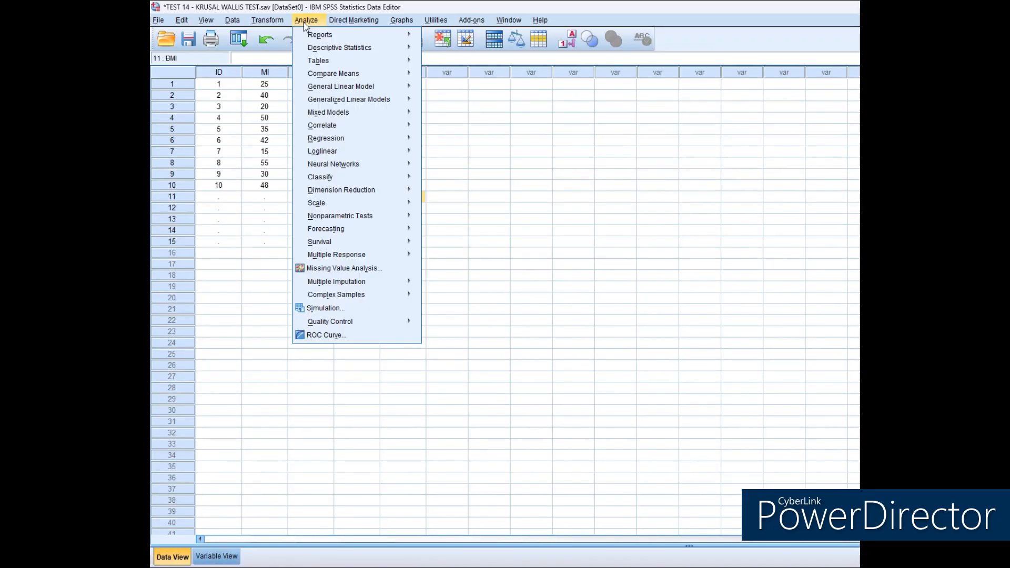
pyautogui.moveTo(361, 141)
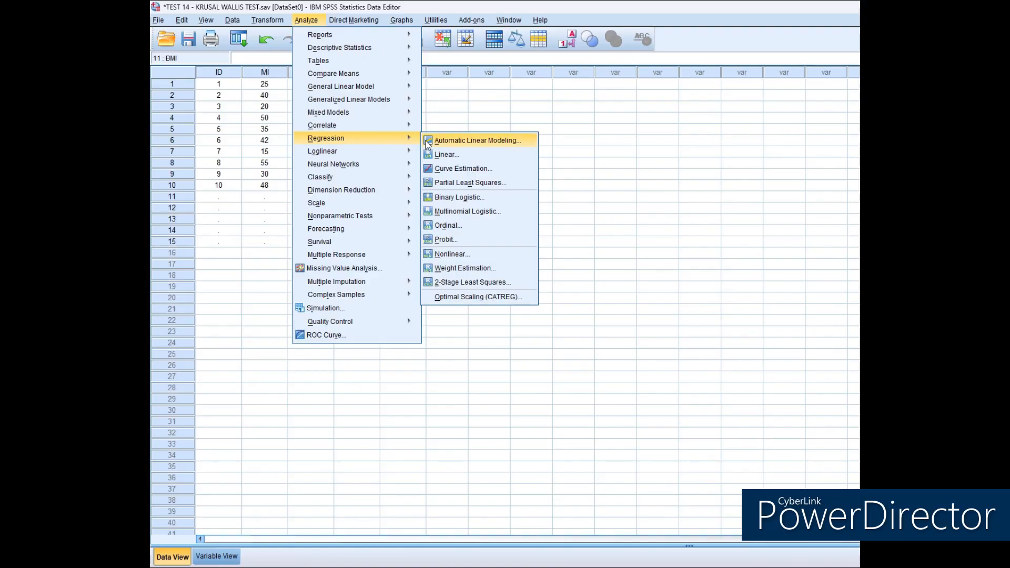
pyautogui.click(446, 154)
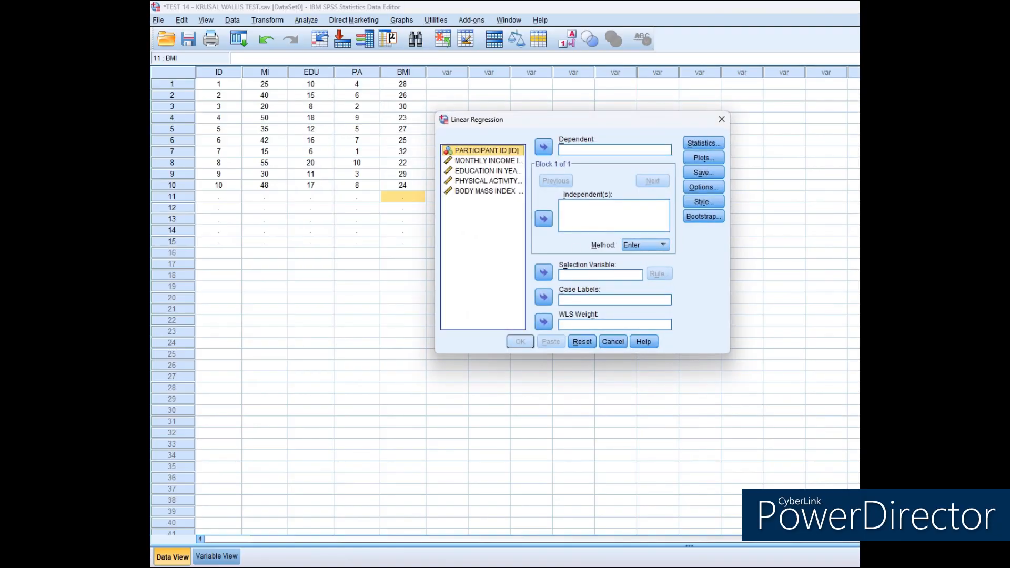
pyautogui.click(492, 193)
pyautogui.click(544, 149)
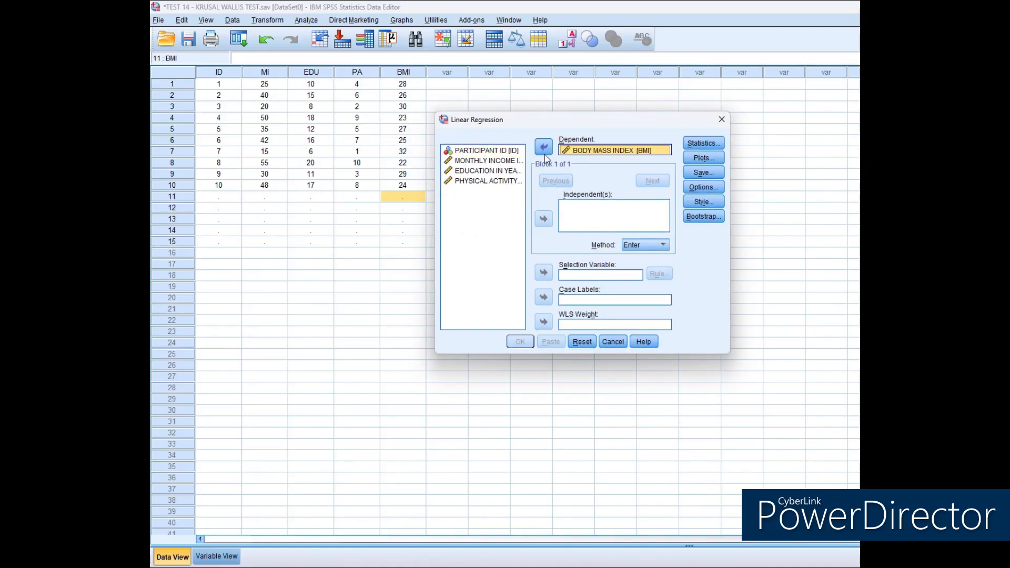
pyautogui.click(497, 181)
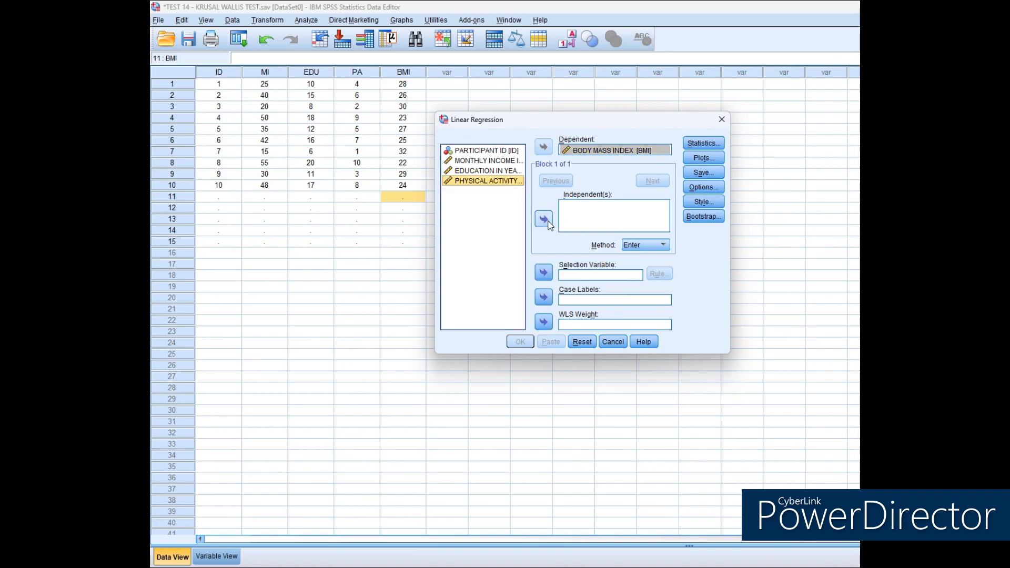
pyautogui.click(544, 219)
pyautogui.click(487, 170)
pyautogui.click(543, 220)
pyautogui.click(487, 160)
pyautogui.click(544, 220)
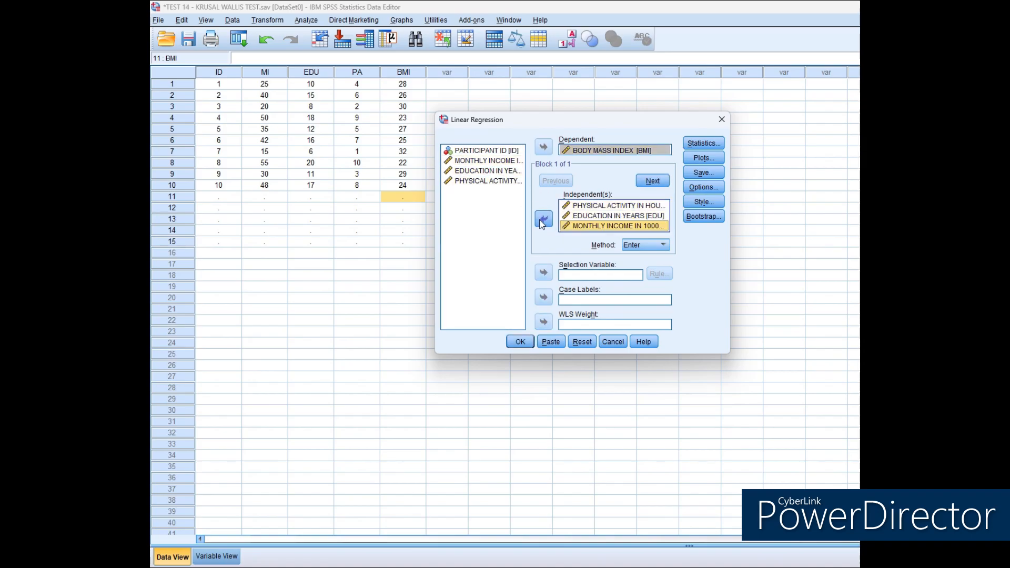
# Include 95% confidence intervals and collinearity diagnostics in the regression statistics and run the analysis.
pyautogui.click(707, 144)
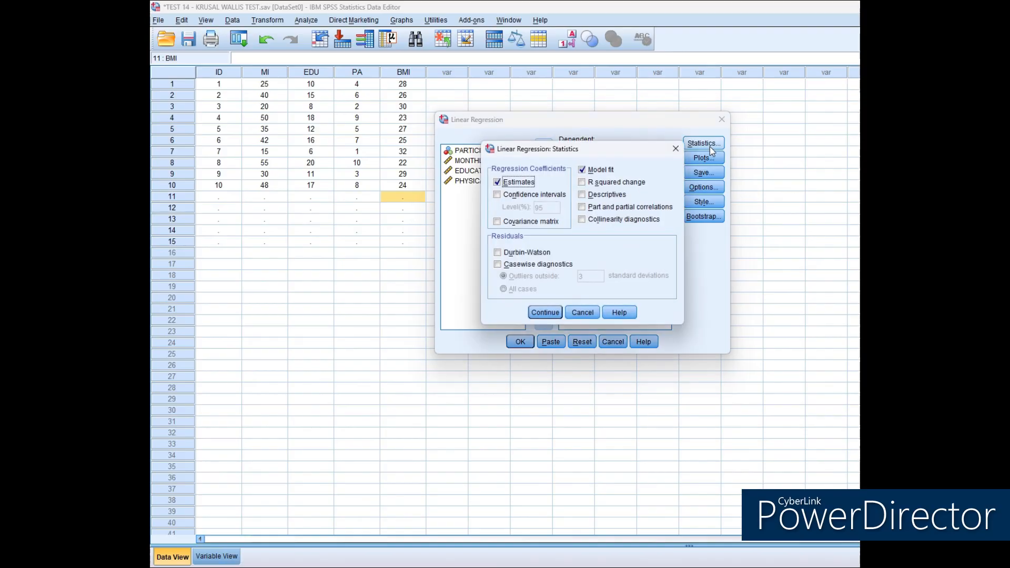
pyautogui.click(498, 195)
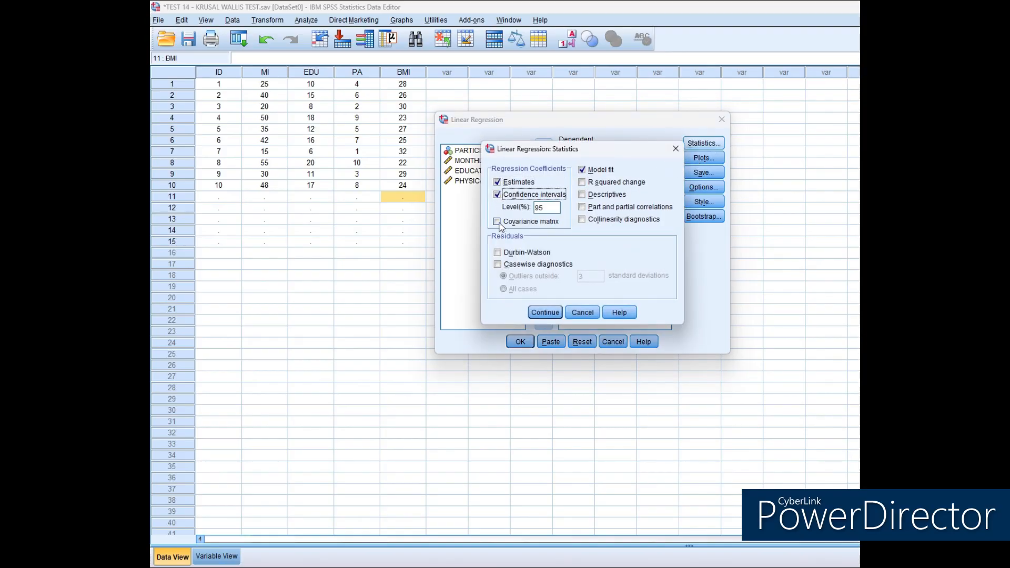
pyautogui.click(582, 220)
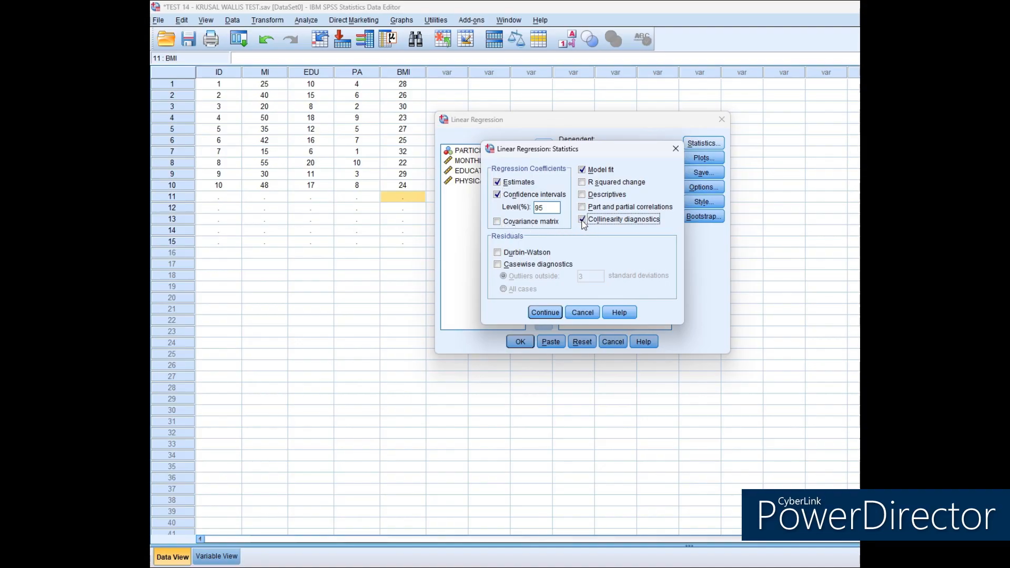
pyautogui.click(550, 314)
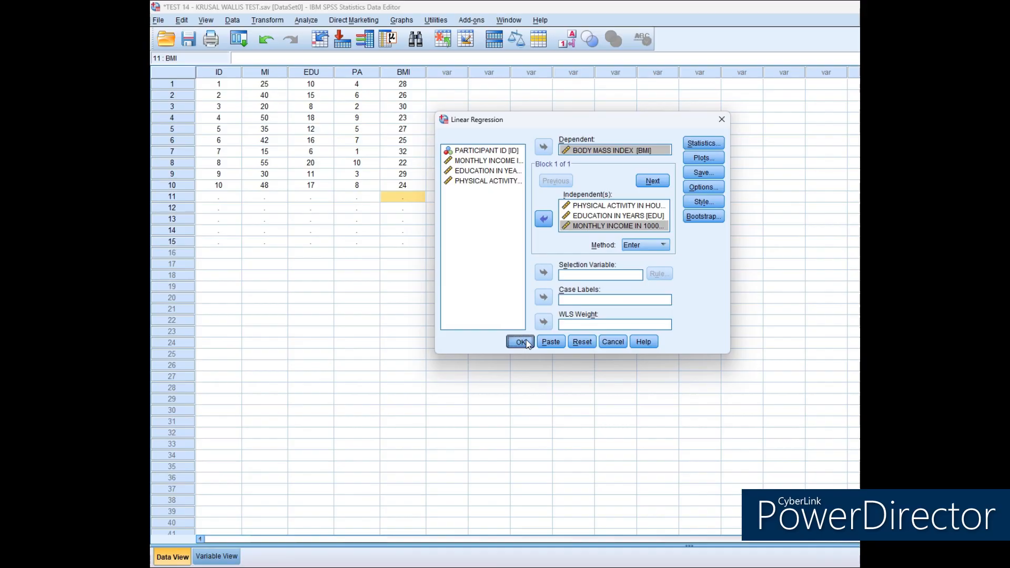
pyautogui.click(527, 342)
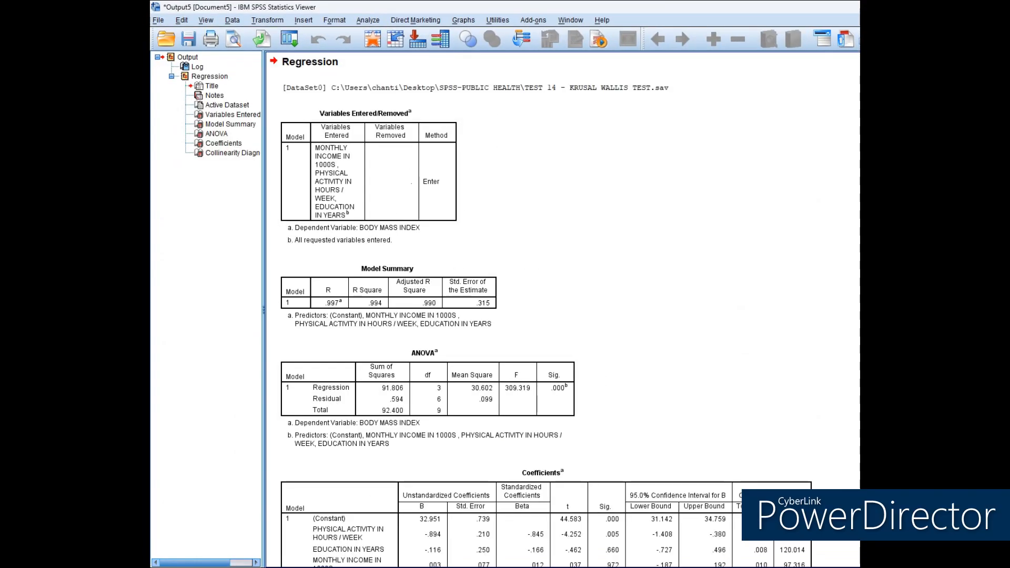
# Review the multiple regression output through the collinearity diagnostics and read the logistic regression notes down to the diabetes example table.
pyautogui.scroll(-5, 546, 310)
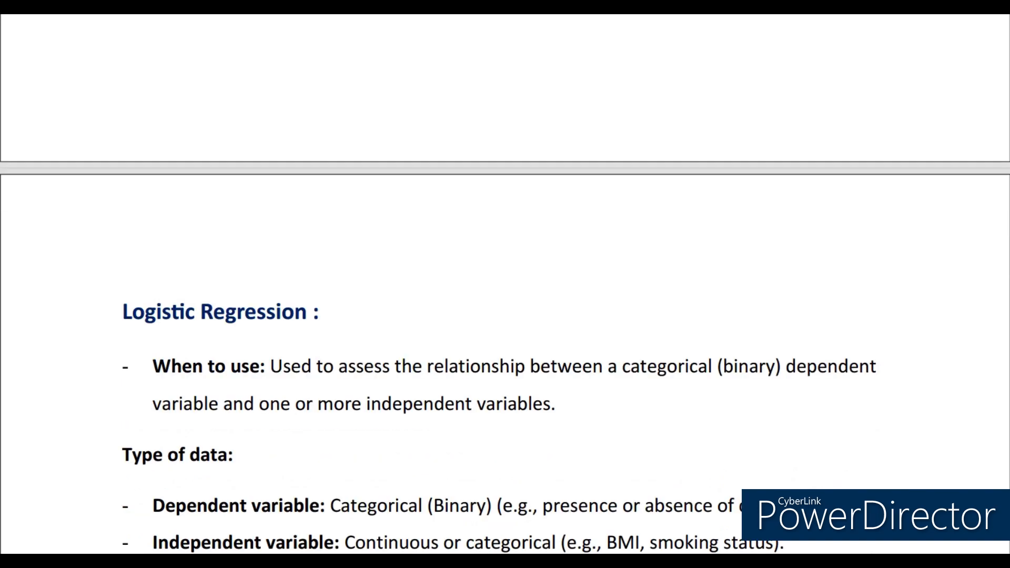
pyautogui.scroll(-4, 505, 284)
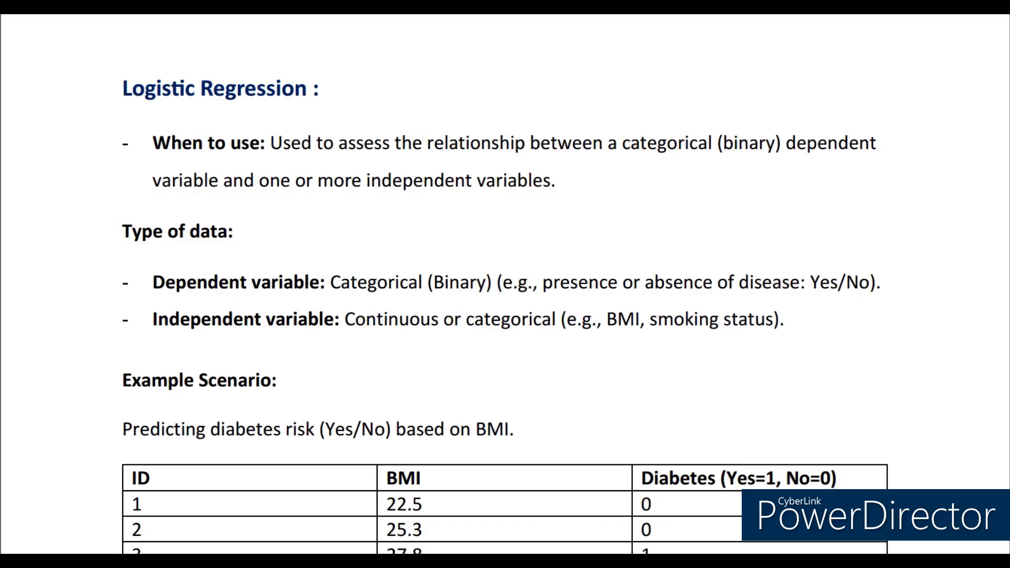
pyautogui.scroll(-5, 505, 284)
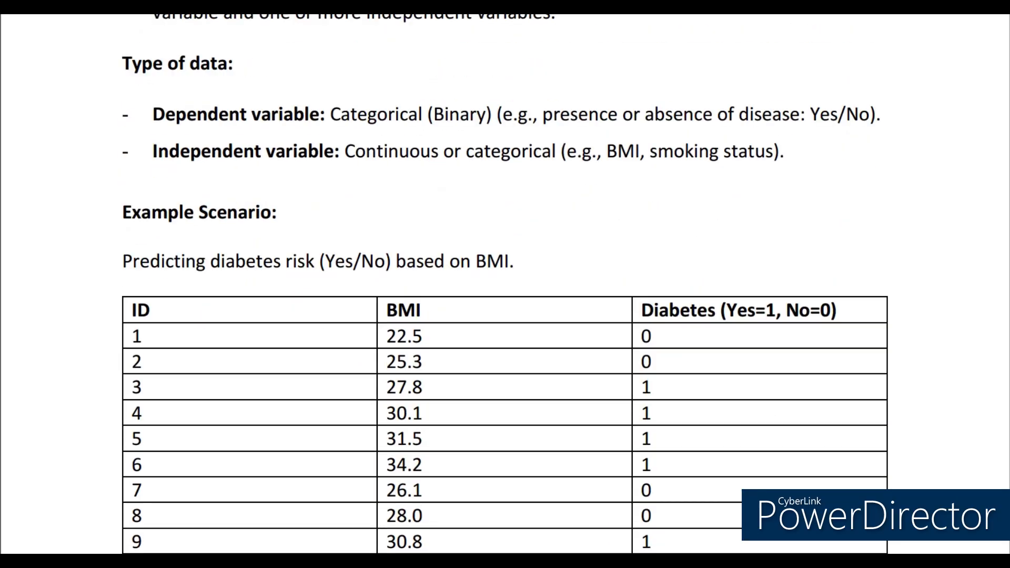
pyautogui.scroll(-1, 505, 284)
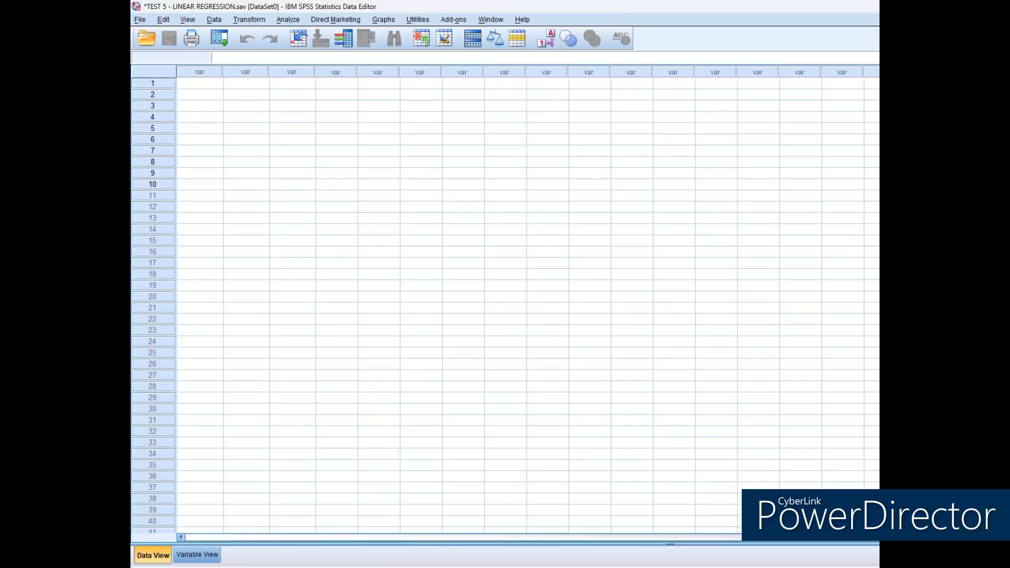
# Create three variables named ID, BMI and DIABETES in the variable definitions.
pyautogui.click(197, 555)
pyautogui.write('ID')
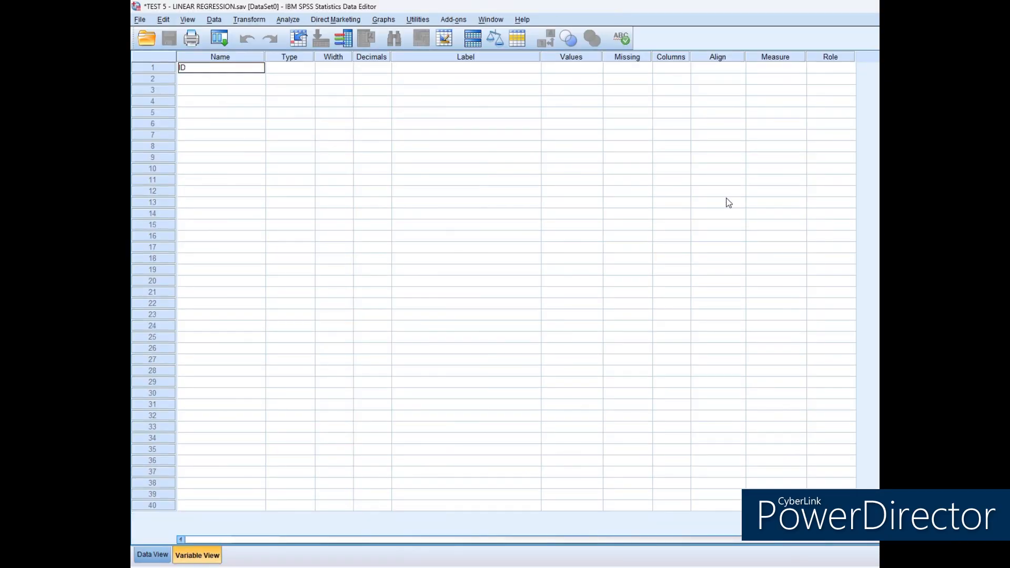
pyautogui.press('Return')
pyautogui.write('BMI')
pyautogui.press('Return')
pyautogui.write('DIABETES')
pyautogui.press('Return')
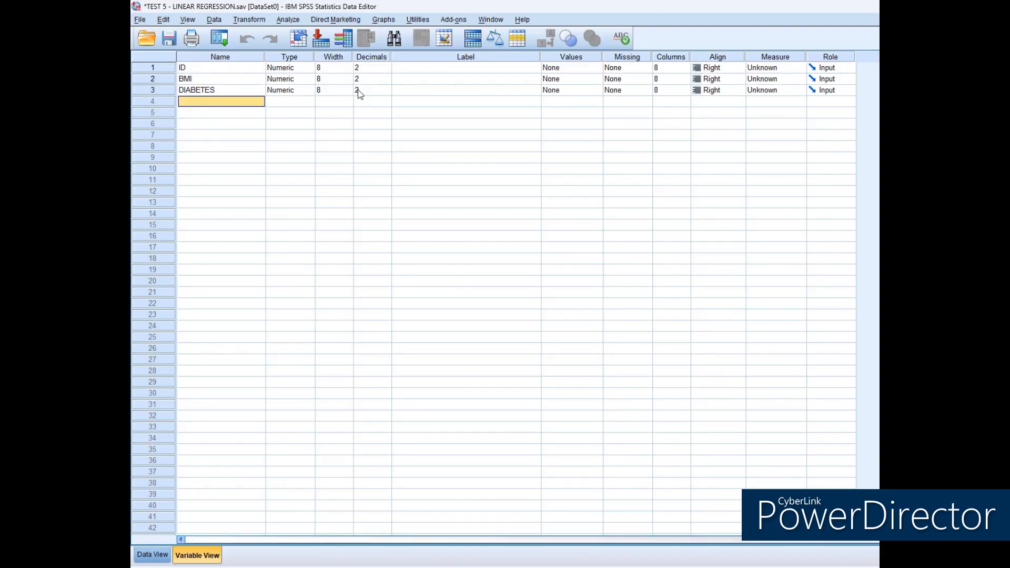
# Set BMI to 1 decimal and label the three variables PARTICIPANT ID, BODY MASS INDEX and DIABETES STATUS.
pyautogui.click(366, 80)
pyautogui.write('1')
pyautogui.press('Tab')
pyautogui.click(508, 69)
pyautogui.write('P')
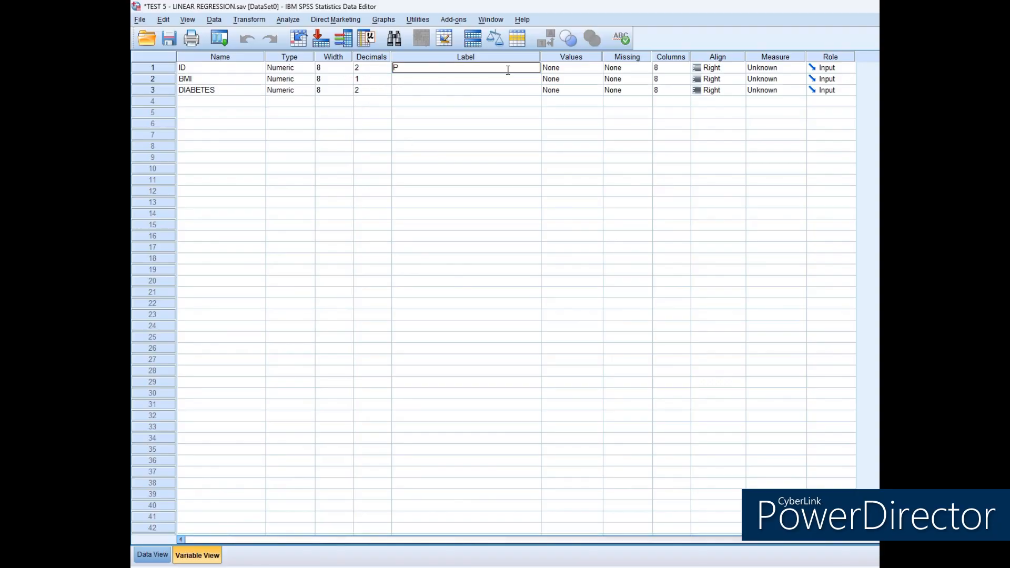
pyautogui.write('ARTICIPANT ID')
pyautogui.press('Return')
pyautogui.write('BODY MASS INDEX')
pyautogui.press('Return')
pyautogui.write('DIABETES STATUS')
# Assign the DIABETES value labels 0 = NO and 1 = YES, removing the mistaken label 1 for value 0.
pyautogui.click(571, 91)
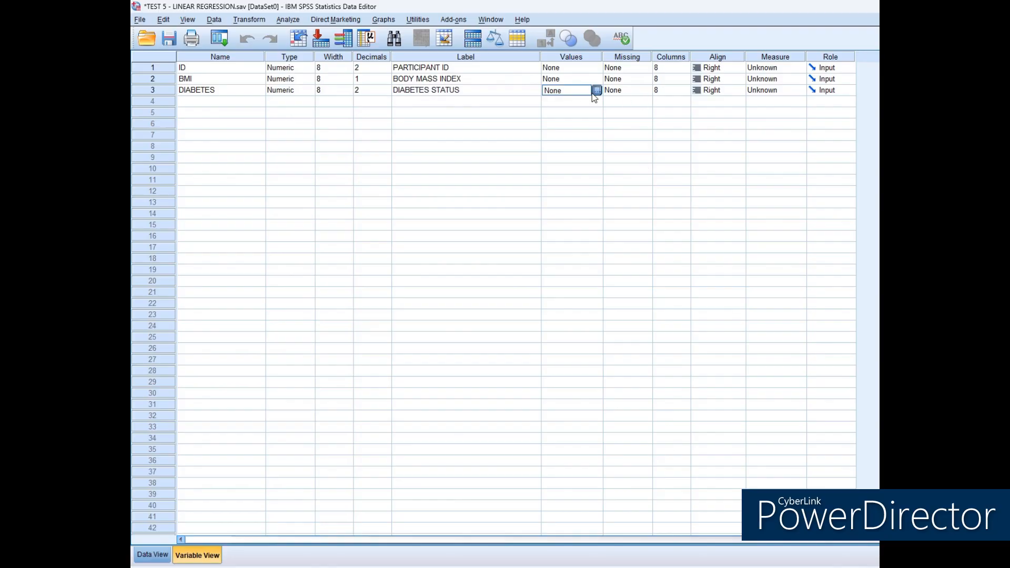
pyautogui.click(598, 90)
pyautogui.write('0')
pyautogui.click(625, 263)
pyautogui.write('1')
pyautogui.click(584, 292)
pyautogui.write('1')
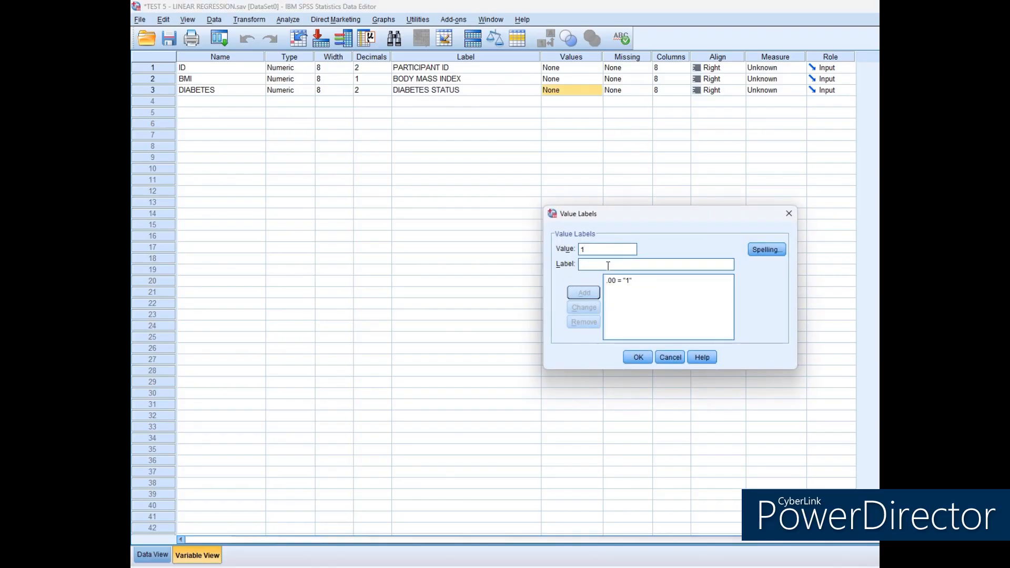
pyautogui.click(613, 282)
pyautogui.click(584, 322)
pyautogui.click(592, 251)
pyautogui.write('0')
pyautogui.click(595, 264)
pyautogui.write('NO')
pyautogui.click(584, 292)
pyautogui.click(615, 250)
pyautogui.write('1')
pyautogui.click(605, 265)
pyautogui.write('YES')
pyautogui.click(584, 292)
pyautogui.click(638, 357)
# Set the decimals of the ID and DIABETES variables to 0.
pyautogui.click(361, 68)
pyautogui.press('BackSpace')
pyautogui.write('0')
pyautogui.click(361, 89)
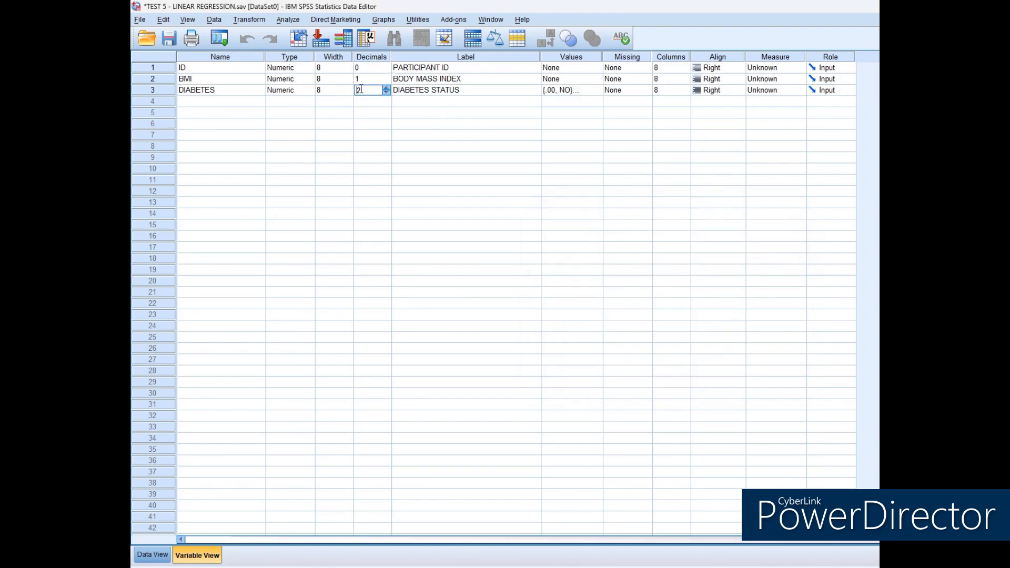
pyautogui.press('BackSpace')
pyautogui.write('0')
pyautogui.press('Return')
# Centre-align the ID, BMI and DIABETES variables.
pyautogui.click(718, 68)
pyautogui.click(716, 100)
pyautogui.click(717, 79)
pyautogui.click(715, 111)
pyautogui.click(717, 90)
pyautogui.click(719, 121)
# Set the measurement level to Nominal for ID and DIABETES and to Scale for BMI.
pyautogui.click(777, 67)
pyautogui.click(784, 99)
pyautogui.click(778, 79)
pyautogui.click(781, 90)
pyautogui.click(781, 90)
pyautogui.click(781, 122)
# Fill the data grid with the ten participants' ID, BMI and diabetes values from the example table.
pyautogui.click(152, 555)
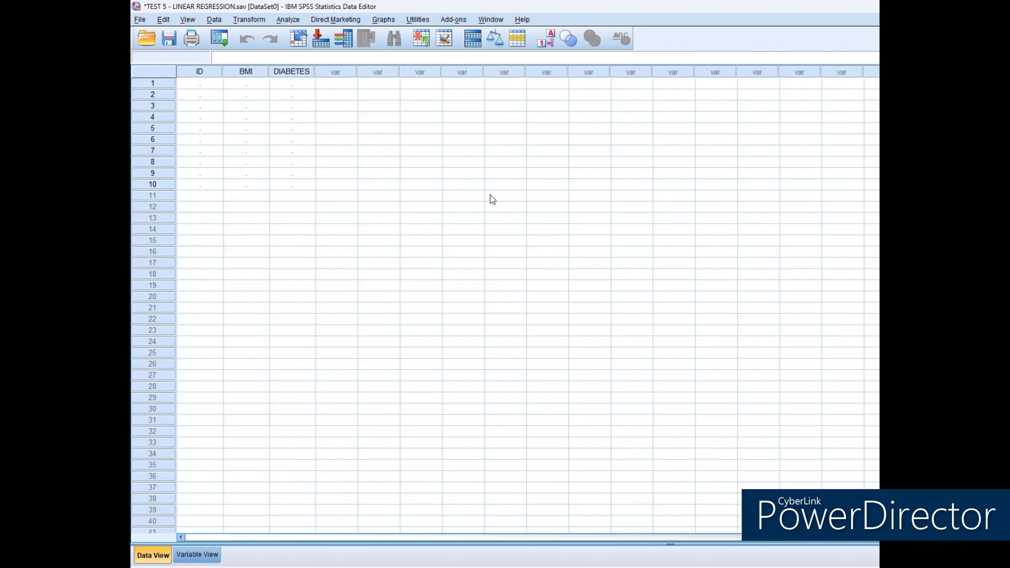
pyautogui.click(206, 84)
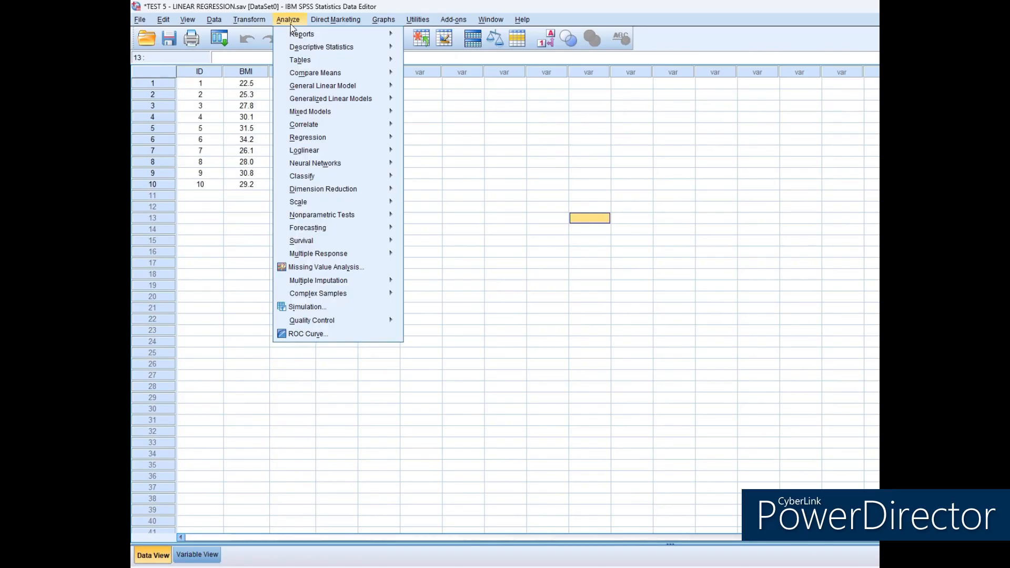
# Set up a Binary Logistic regression with DIABETES STATUS as dependent and BMI as the covariate, using the Enter method.
pyautogui.click(288, 19)
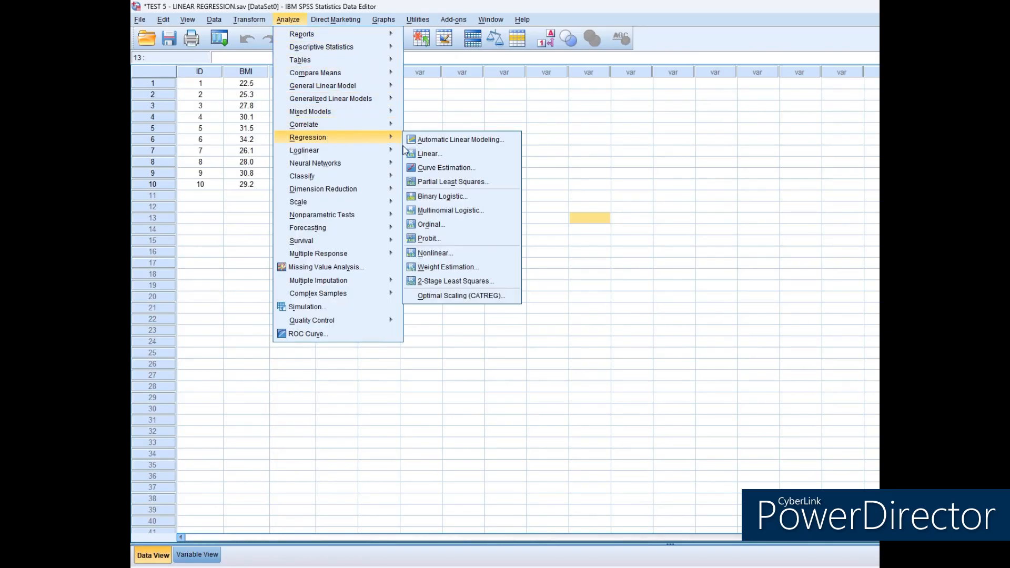
pyautogui.moveTo(357, 137)
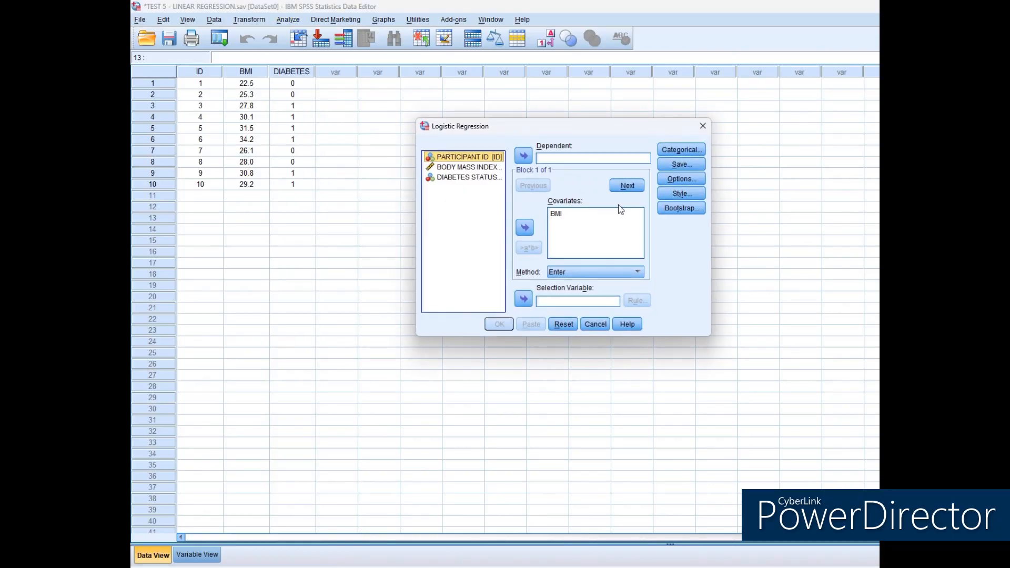
pyautogui.click(491, 178)
pyautogui.click(524, 156)
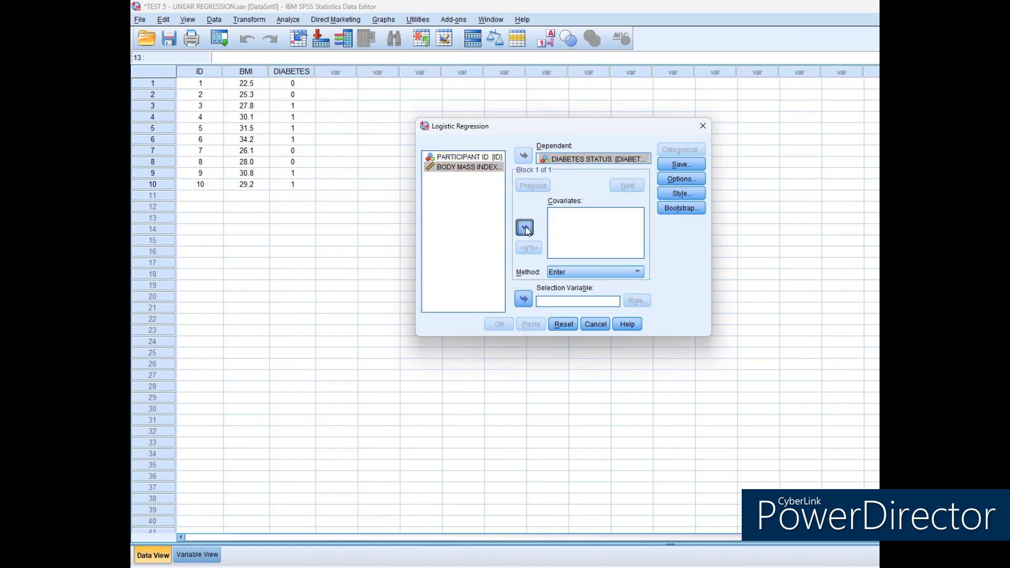
pyautogui.click(600, 240)
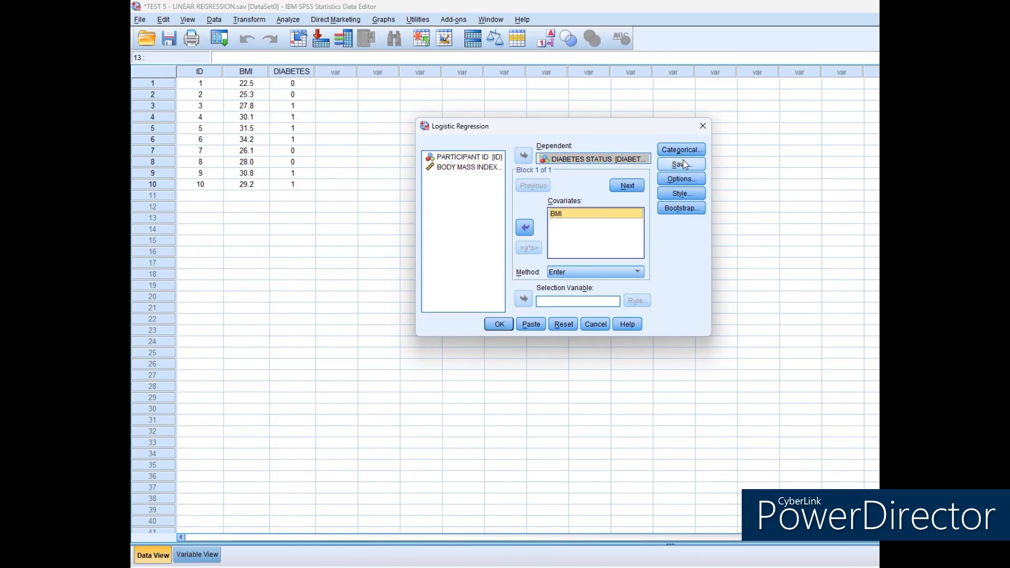
# Include classification plots, Hosmer-Lemeshow goodness-of-fit and the 95% CI for exp(B) in the logistic regression options and run the analysis.
pyautogui.click(683, 178)
pyautogui.click(434, 158)
pyautogui.click(433, 172)
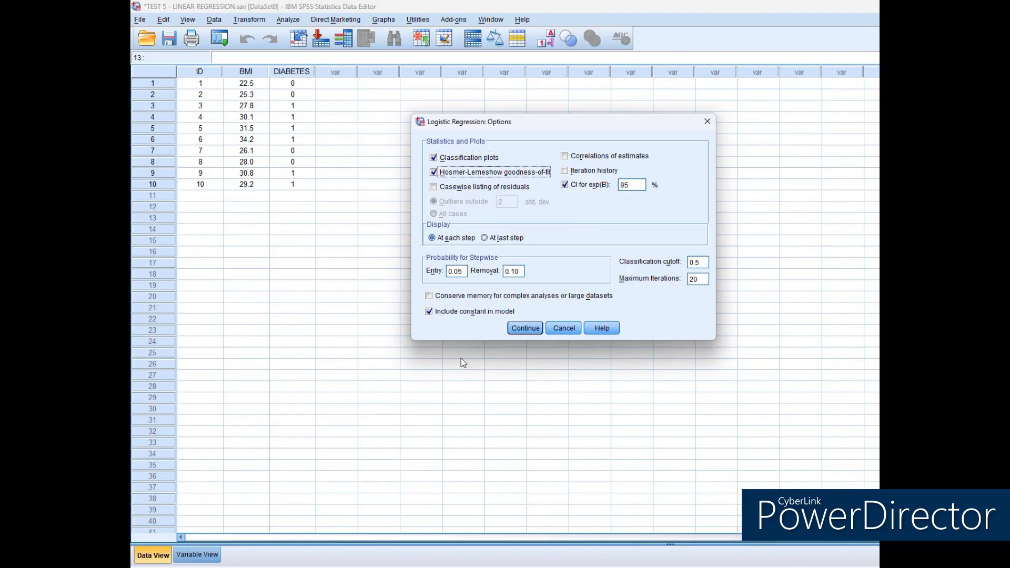
pyautogui.click(525, 328)
pyautogui.click(499, 324)
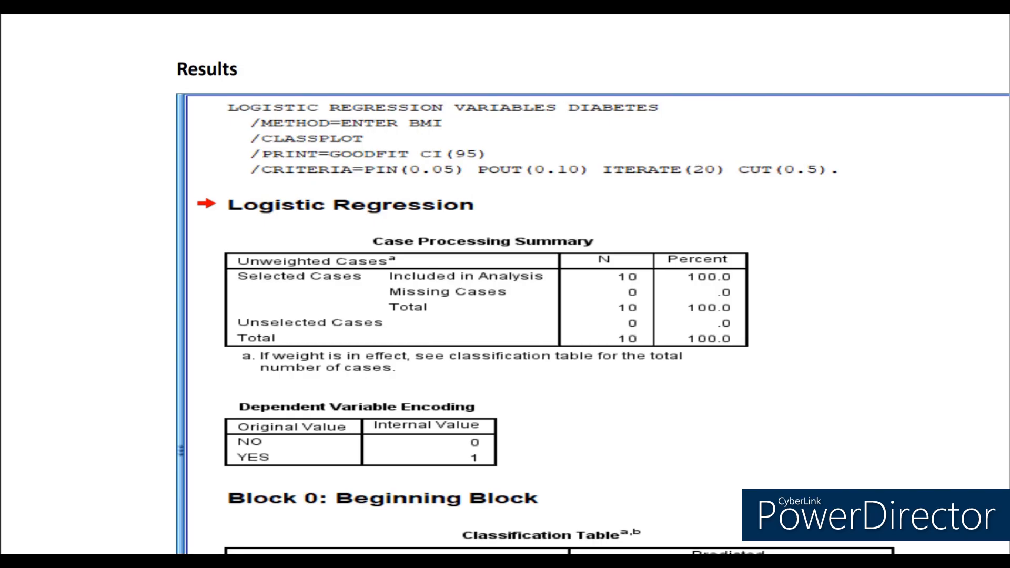
# Examine the logistic regression results from the case processing summary through the Block 1 model tests and model summary.
pyautogui.scroll(-3, 505, 284)
pyautogui.scroll(-3, 505, 284)
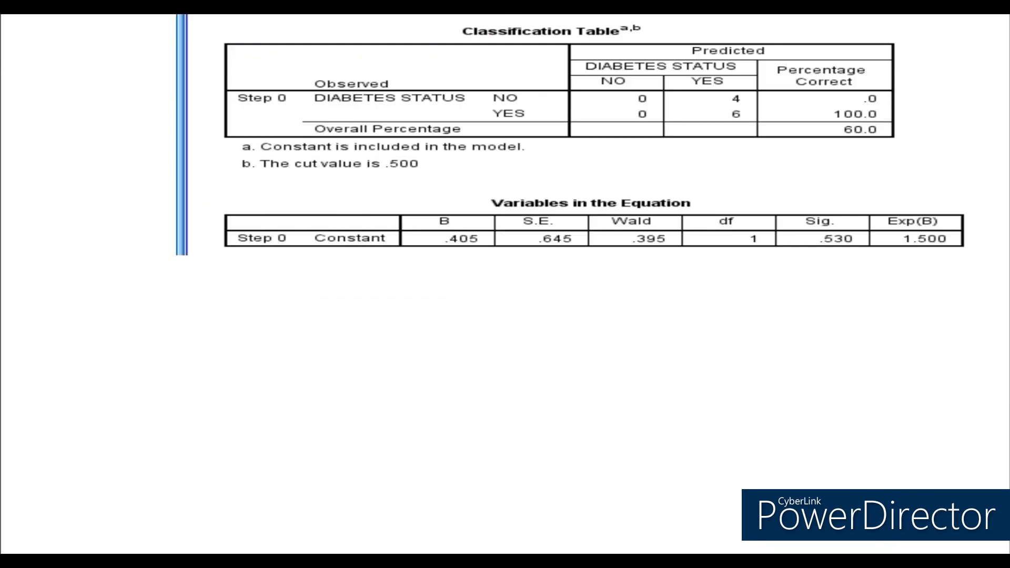
pyautogui.scroll(-5, 505, 284)
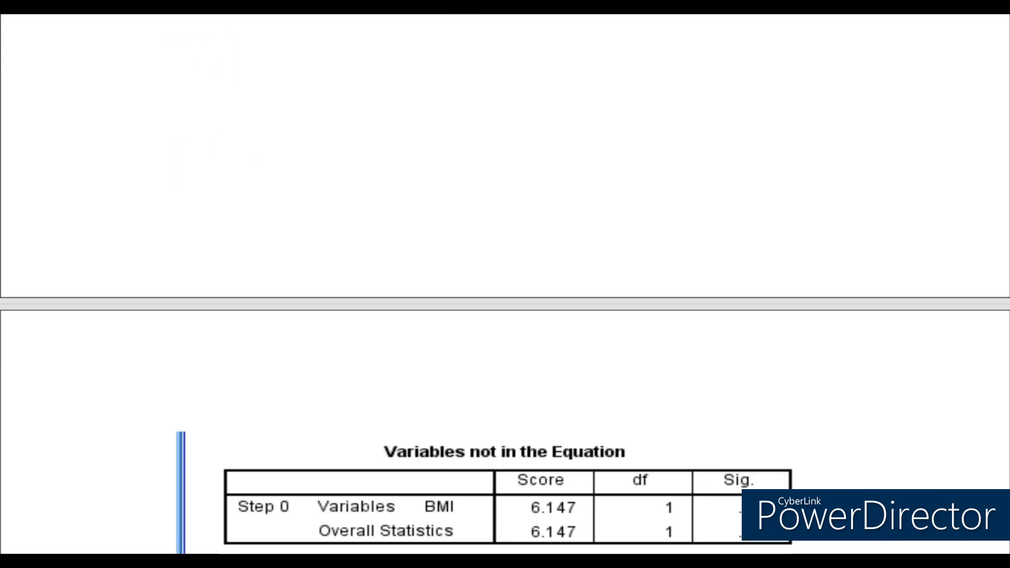
pyautogui.scroll(-5, 505, 284)
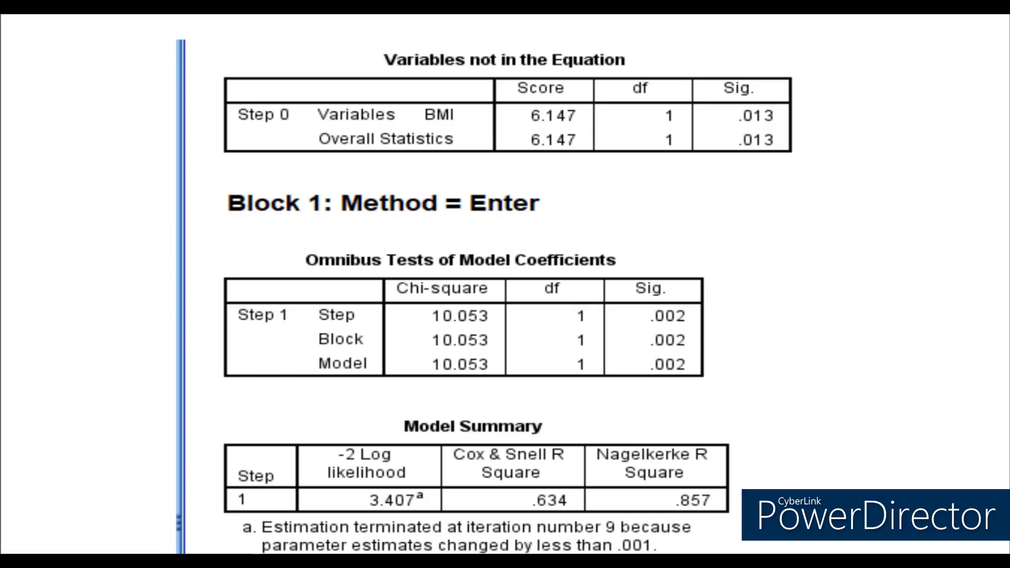
pyautogui.scroll(-3, 504, 284)
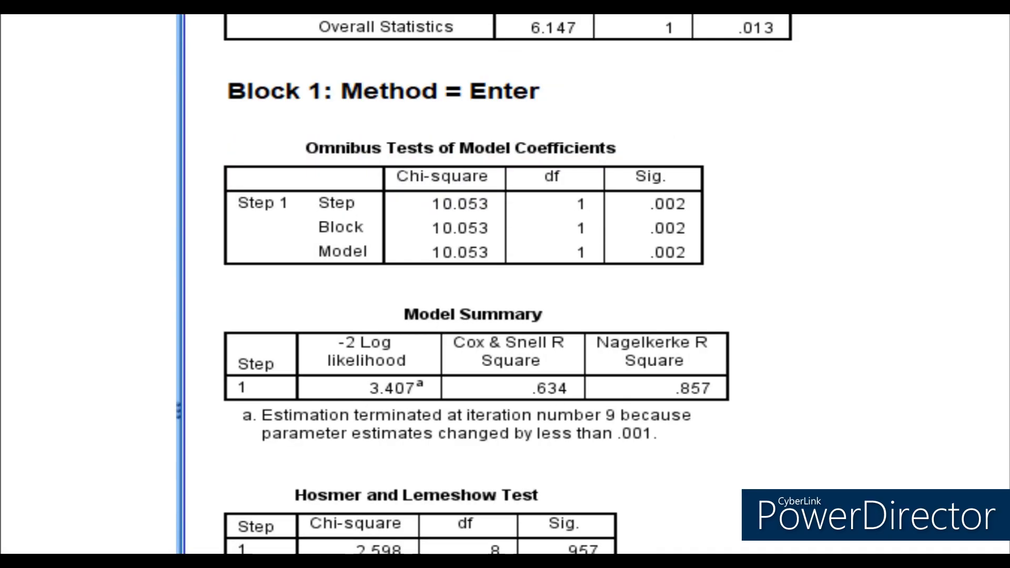